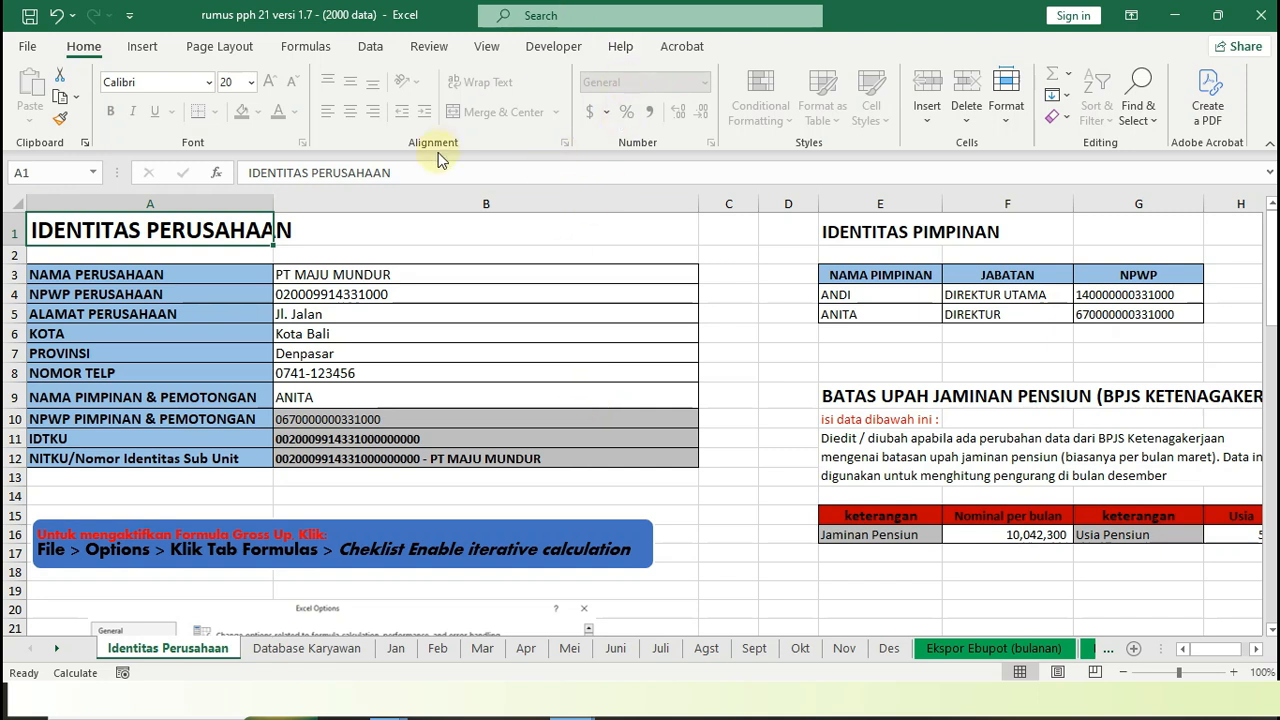
Review the company name, NPWP, address and phone fields and the first leader entry on the Identitas Perusahaan sheet
click(419, 273)
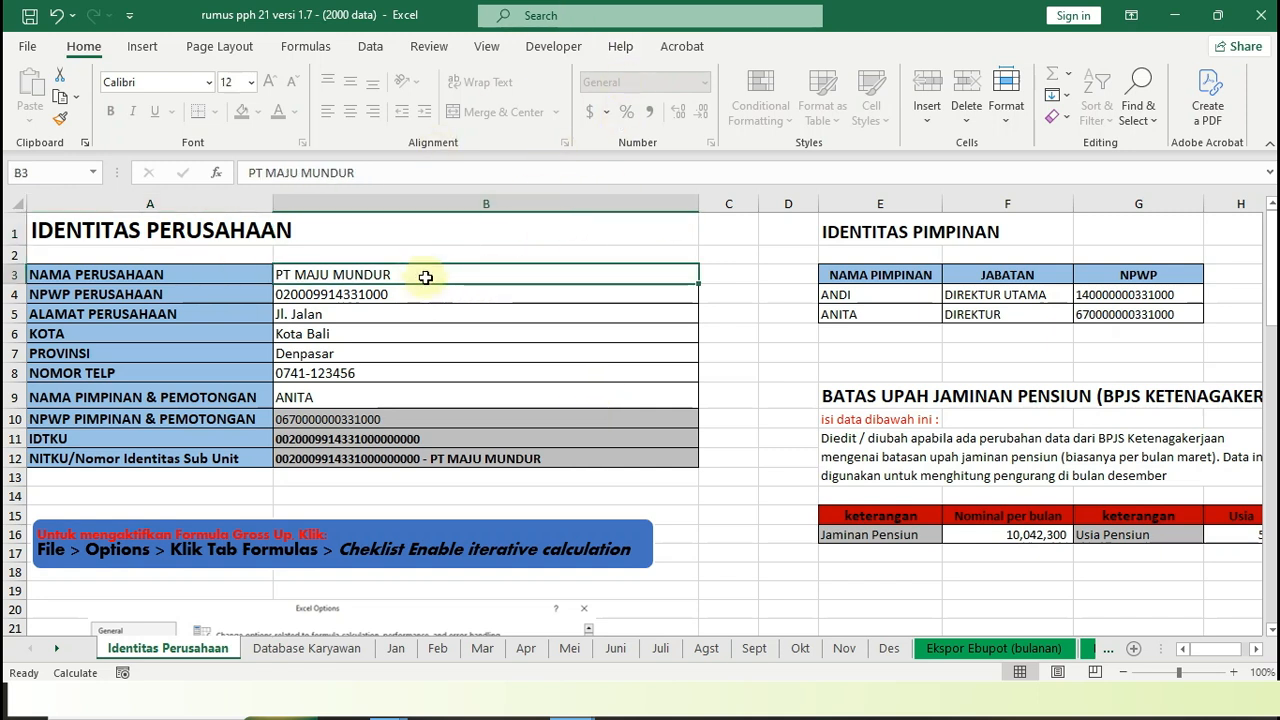
click(425, 291)
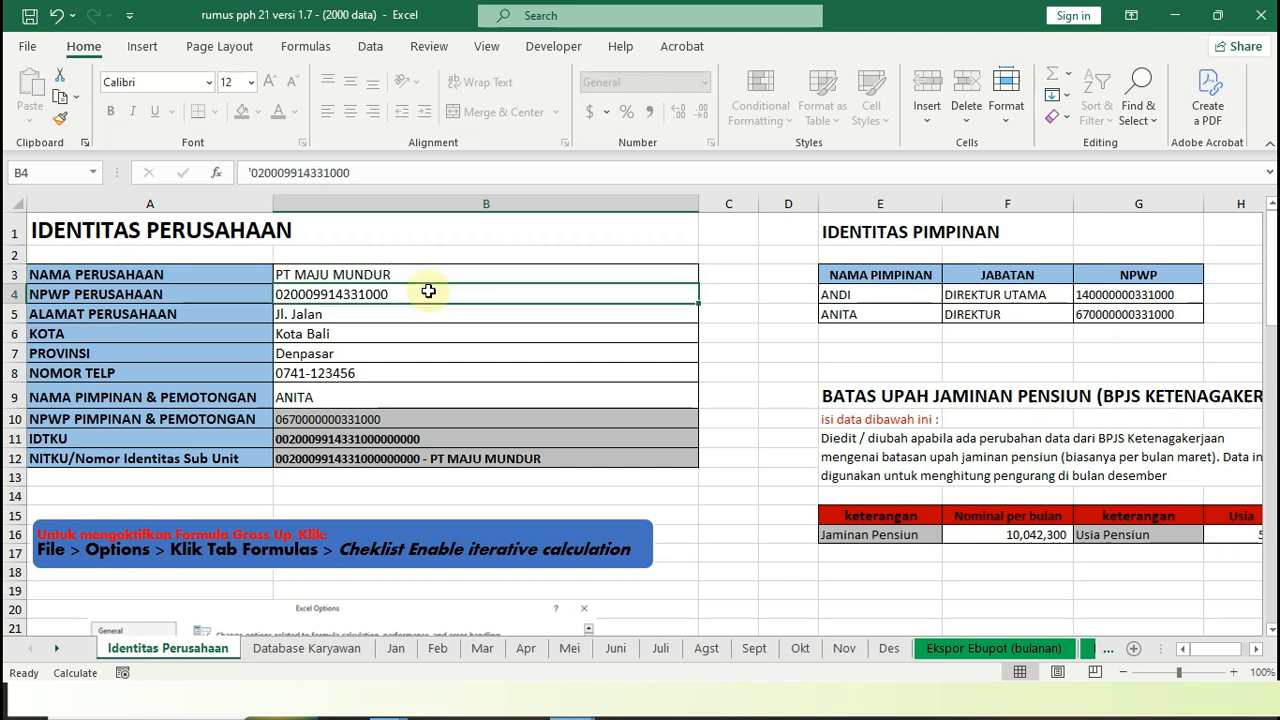
click(415, 316)
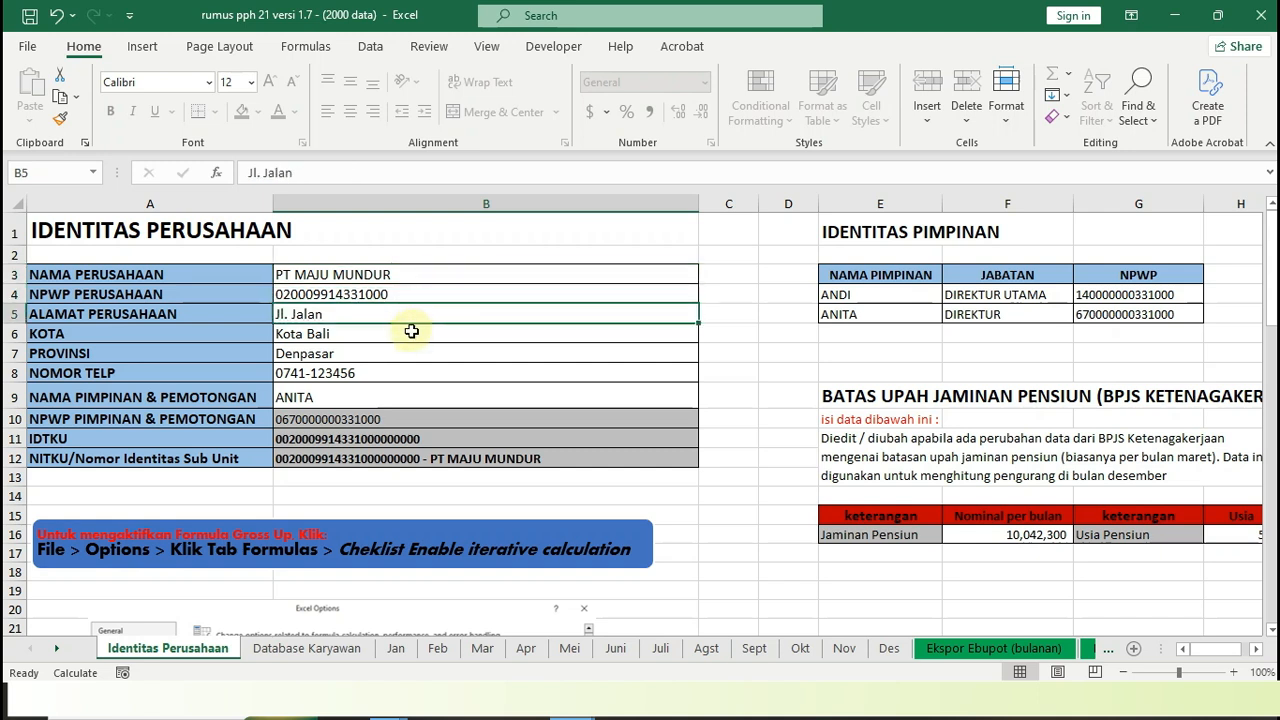
click(405, 374)
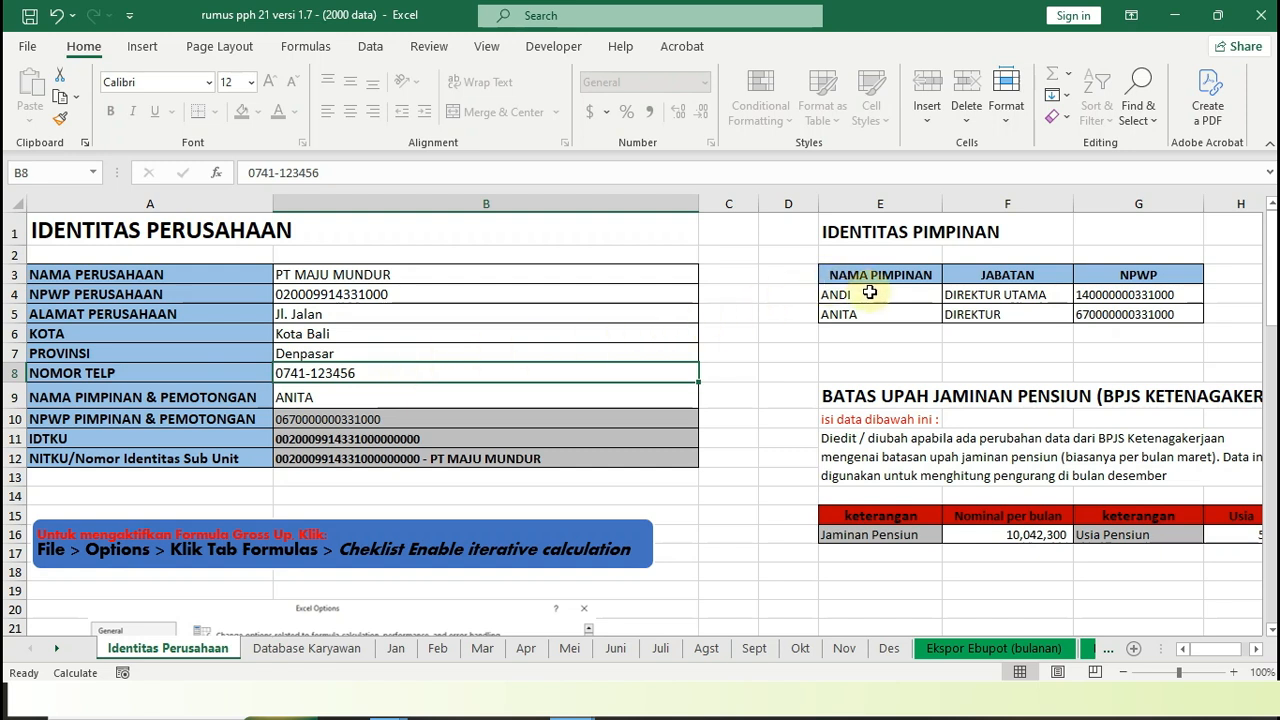
click(870, 292)
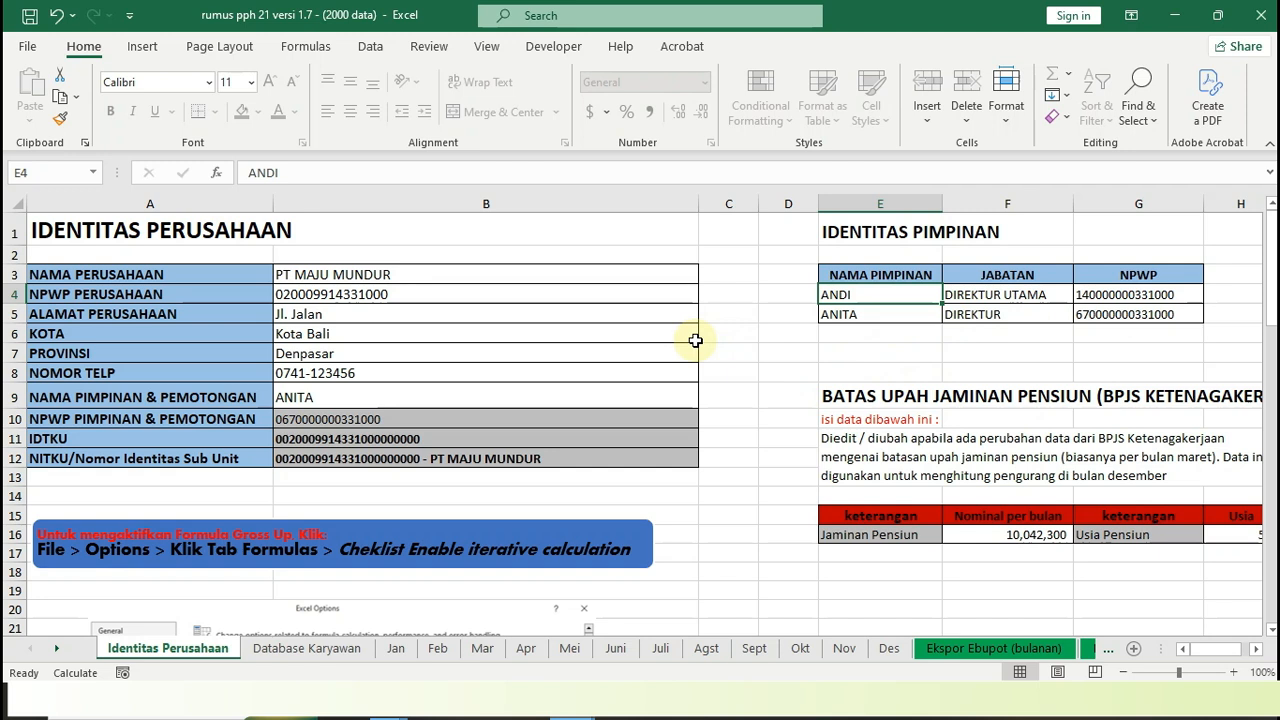
Set NAMA PIMPINAN & PEMOTONGAN to the leader whose position is DIREKTUR UTAMA
click(555, 397)
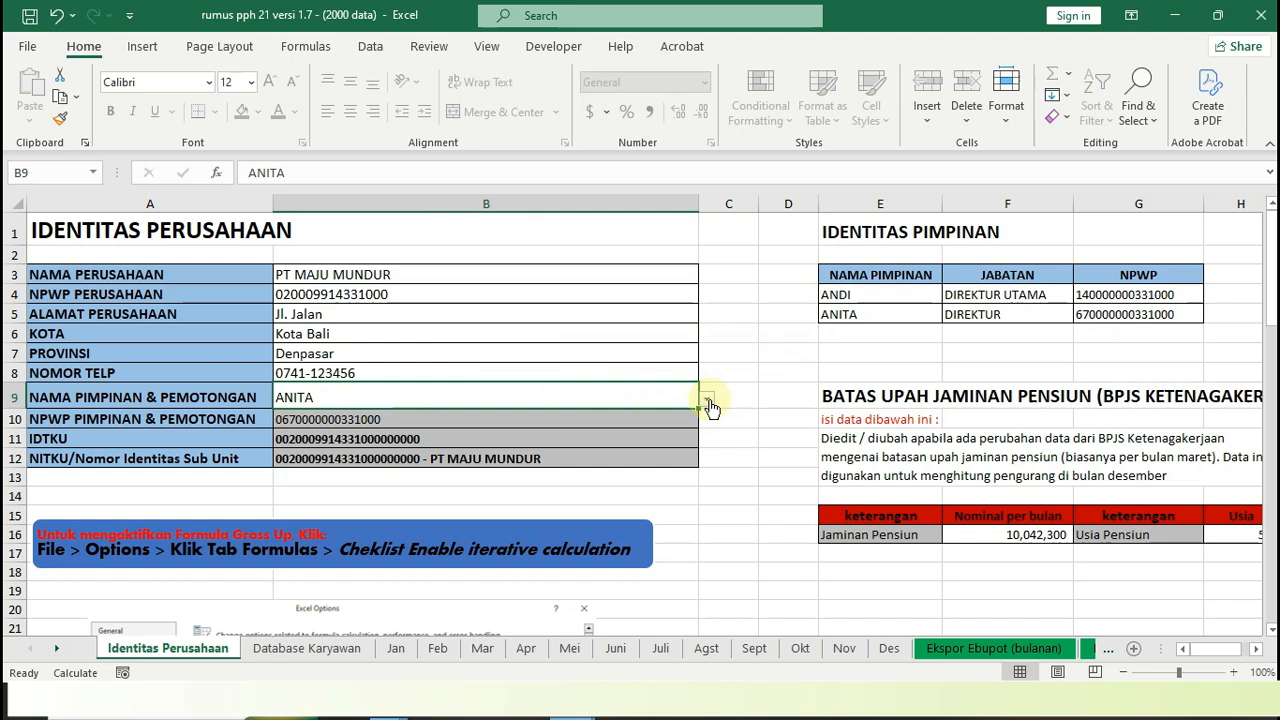
click(707, 404)
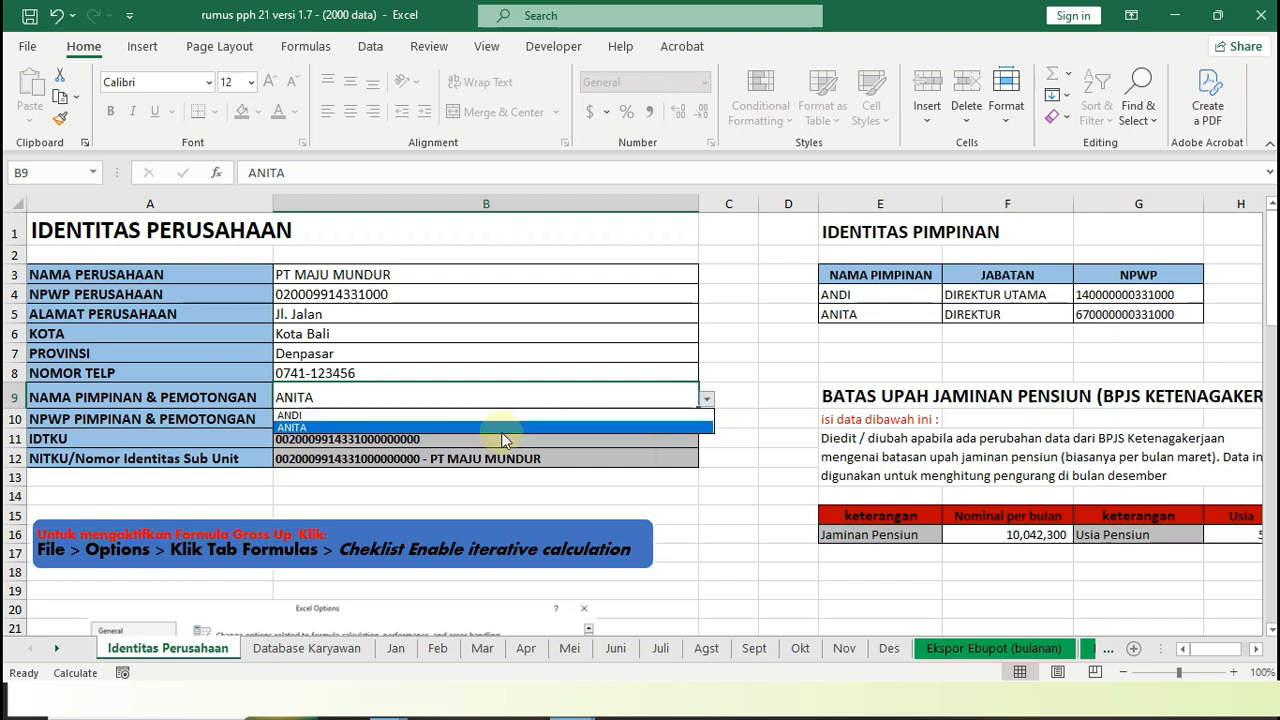
click(362, 416)
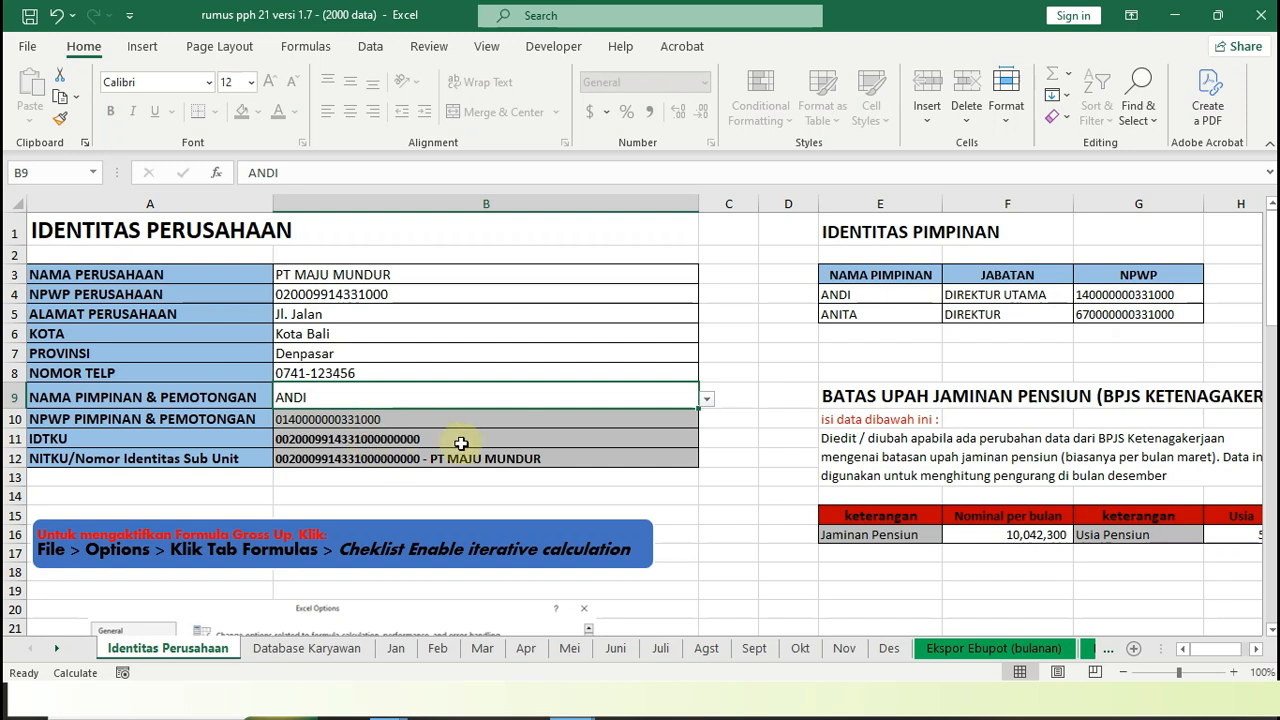
click(722, 337)
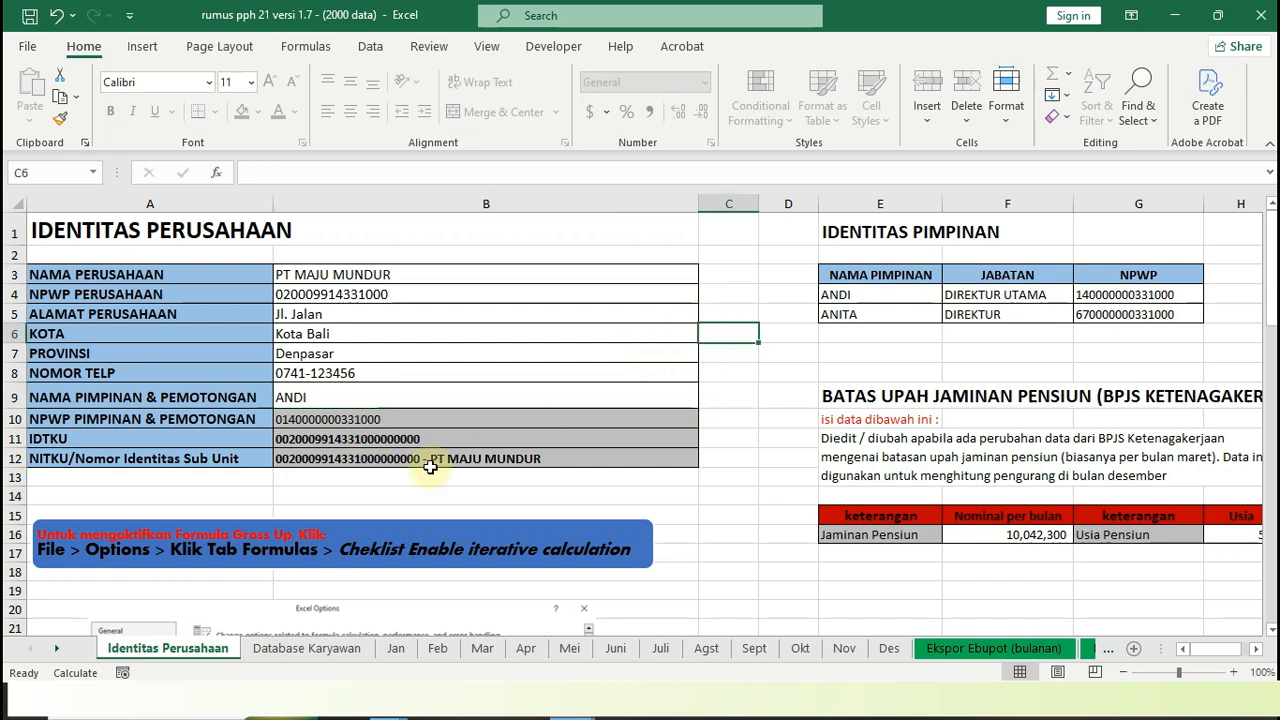
Read the illustrated instructions for enabling iterative calculation for the Gross Up formula
scroll(376, 502, down, 1)
scroll(378, 502, down, 1)
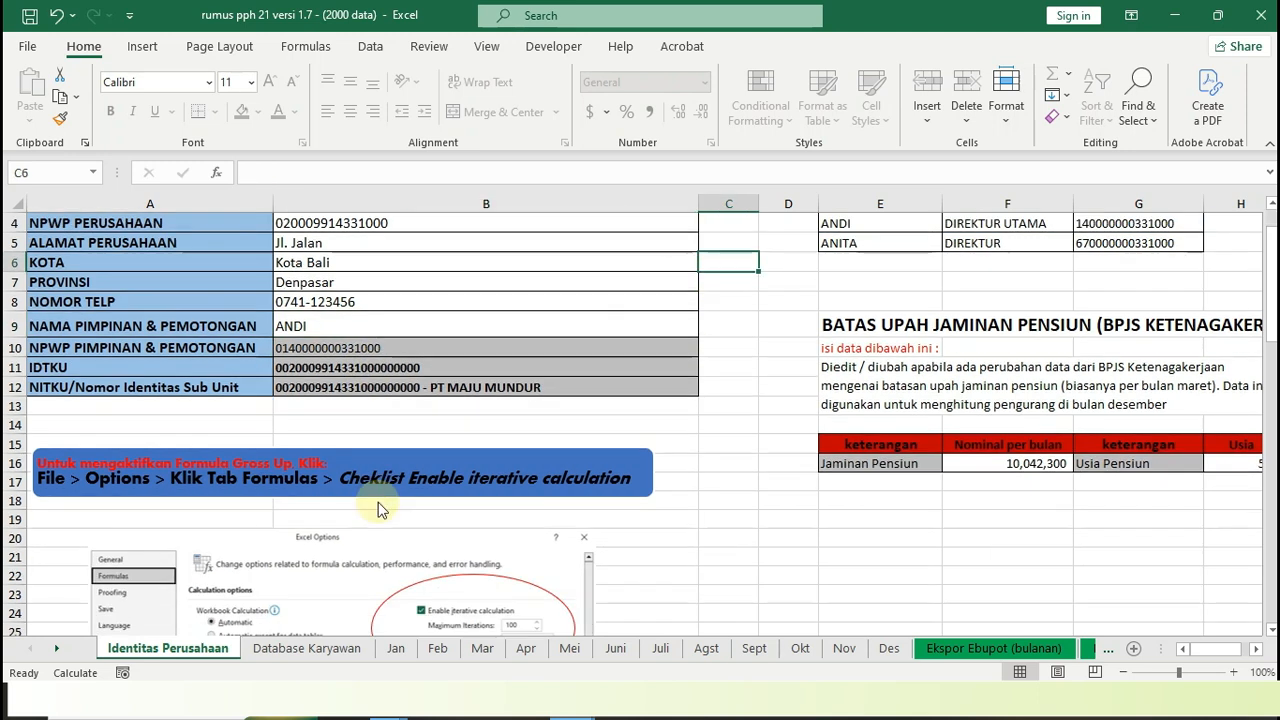
scroll(378, 502, down, 2)
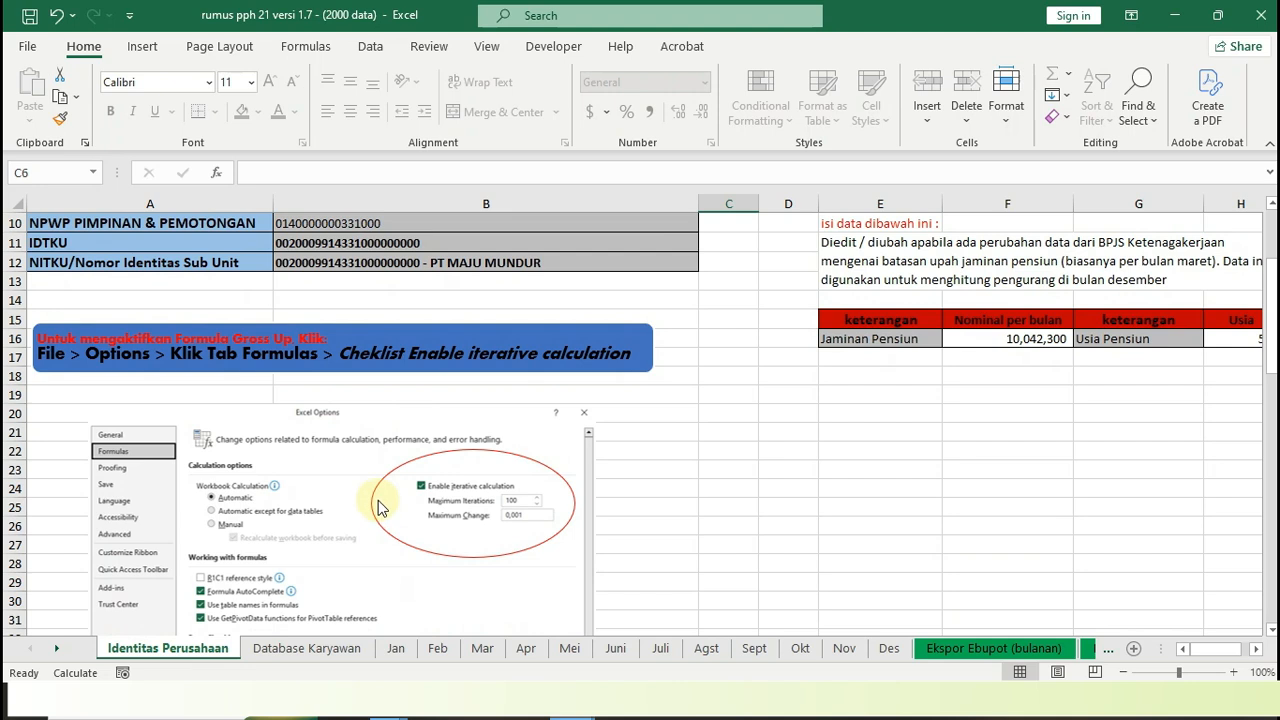
scroll(378, 505, down, 1)
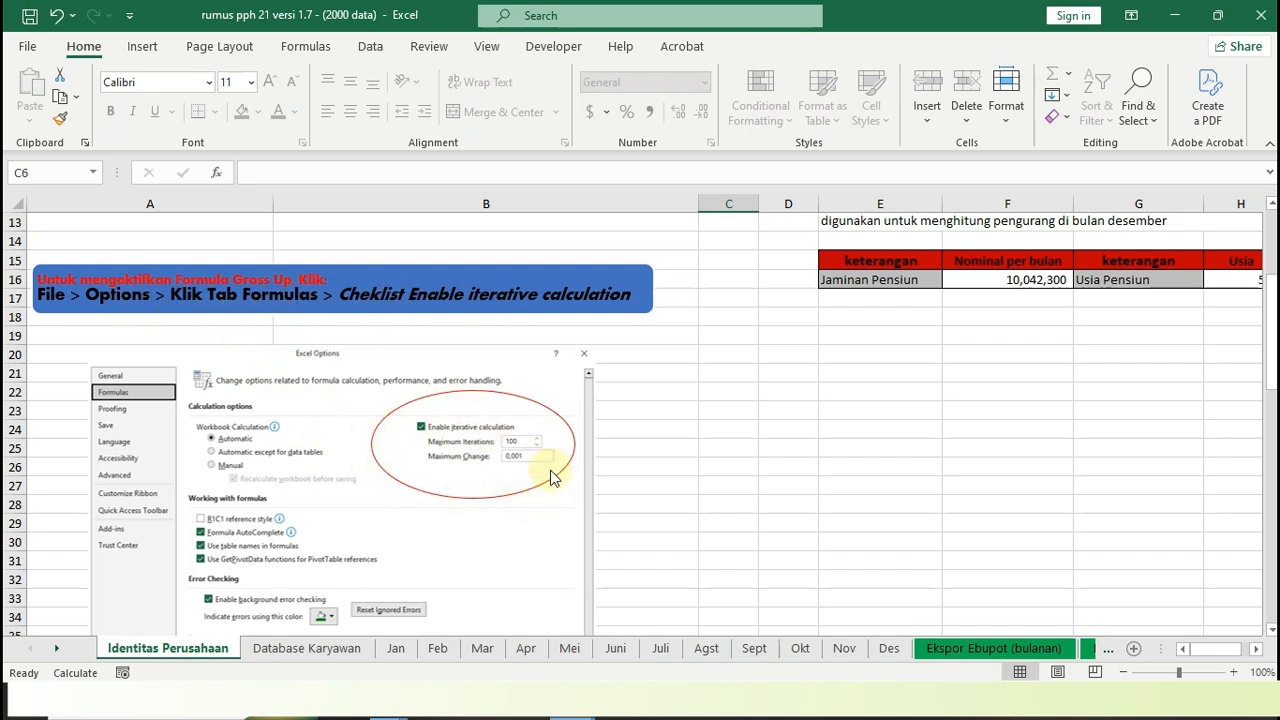
scroll(555, 478, down, 2)
scroll(554, 476, down, 3)
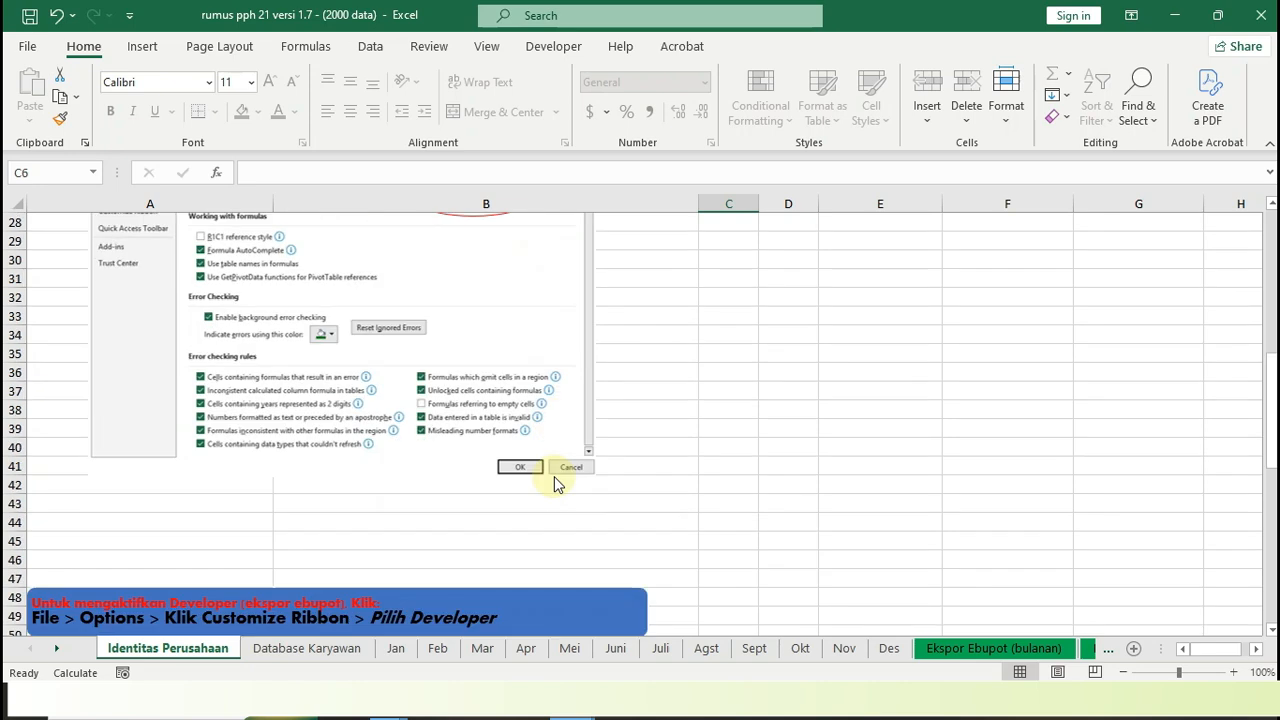
Read the illustrated instructions for activating Developer in the ribbon for the ebupot export
scroll(554, 476, down, 3)
scroll(554, 476, down, 1)
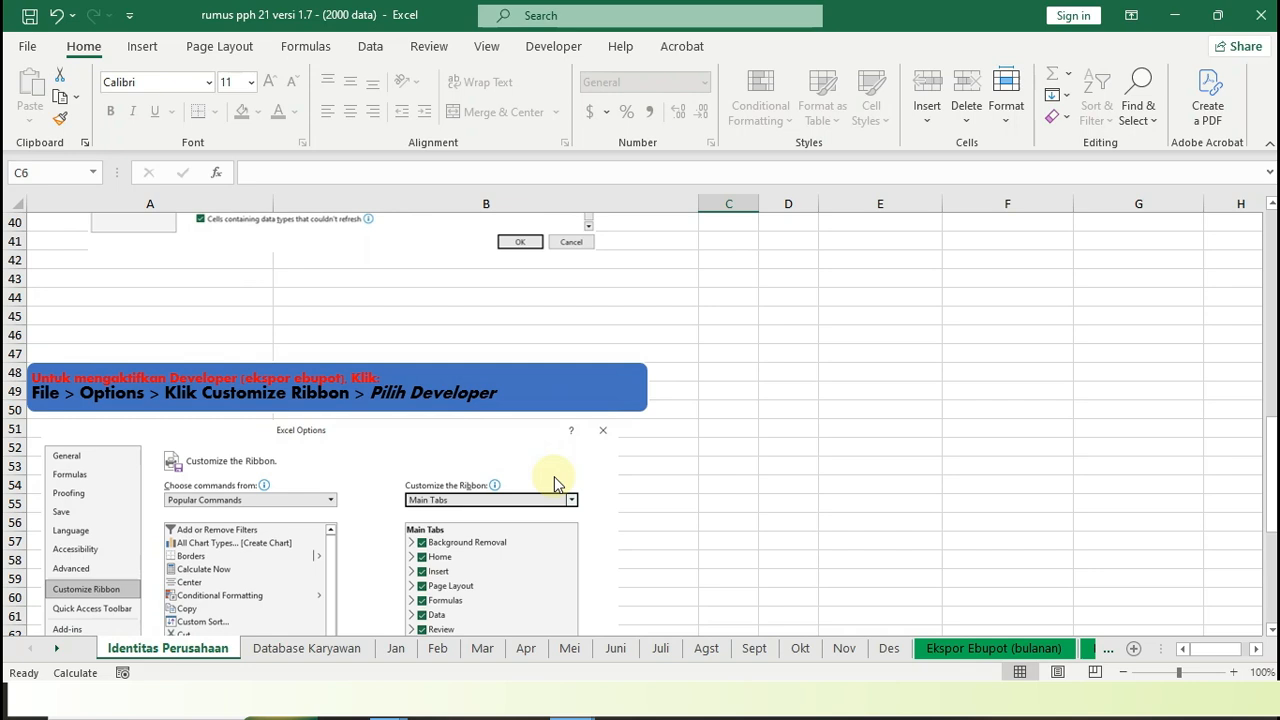
scroll(554, 476, down, 1)
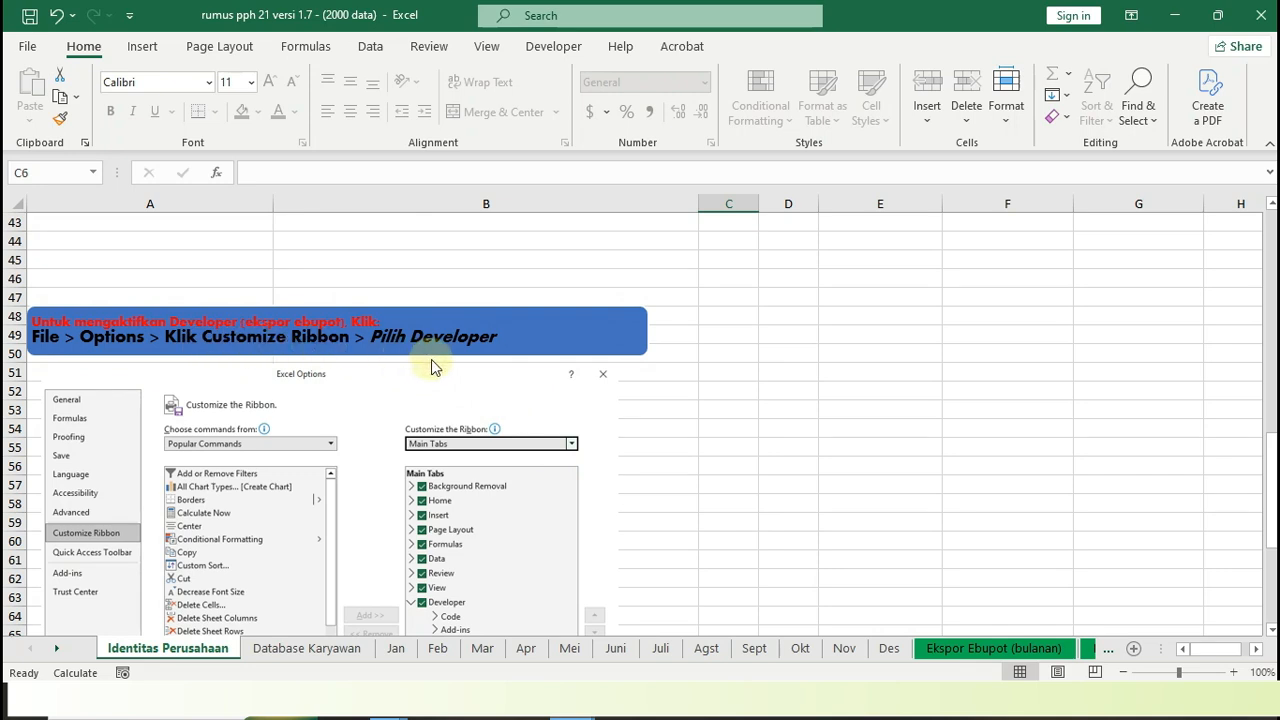
scroll(371, 471, down, 2)
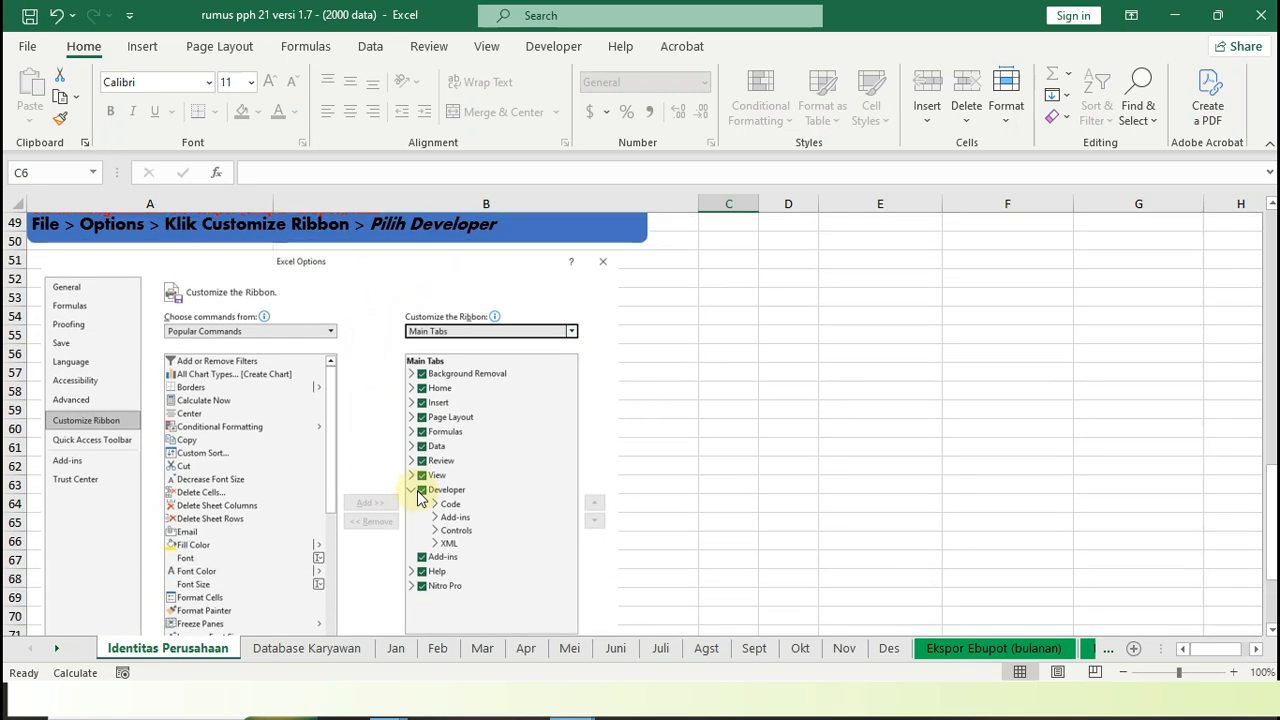
scroll(480, 551, down, 2)
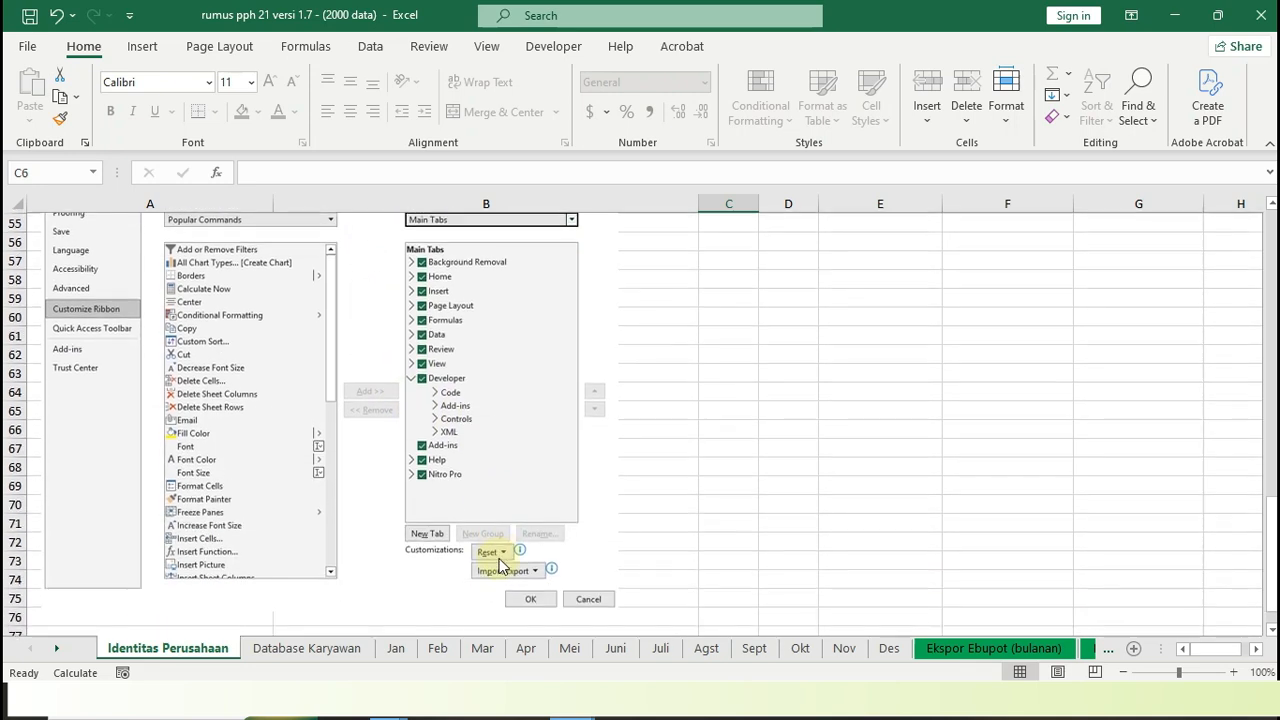
scroll(586, 551, up, 2)
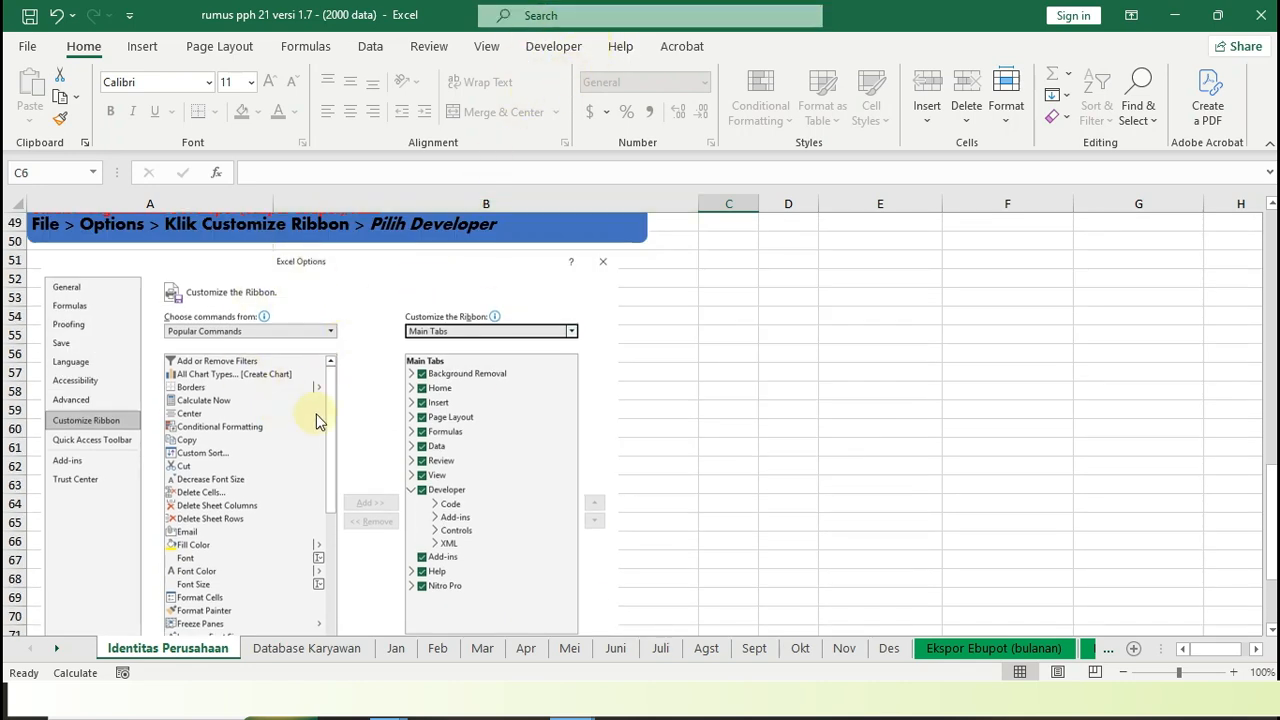
scroll(333, 452, up, 1)
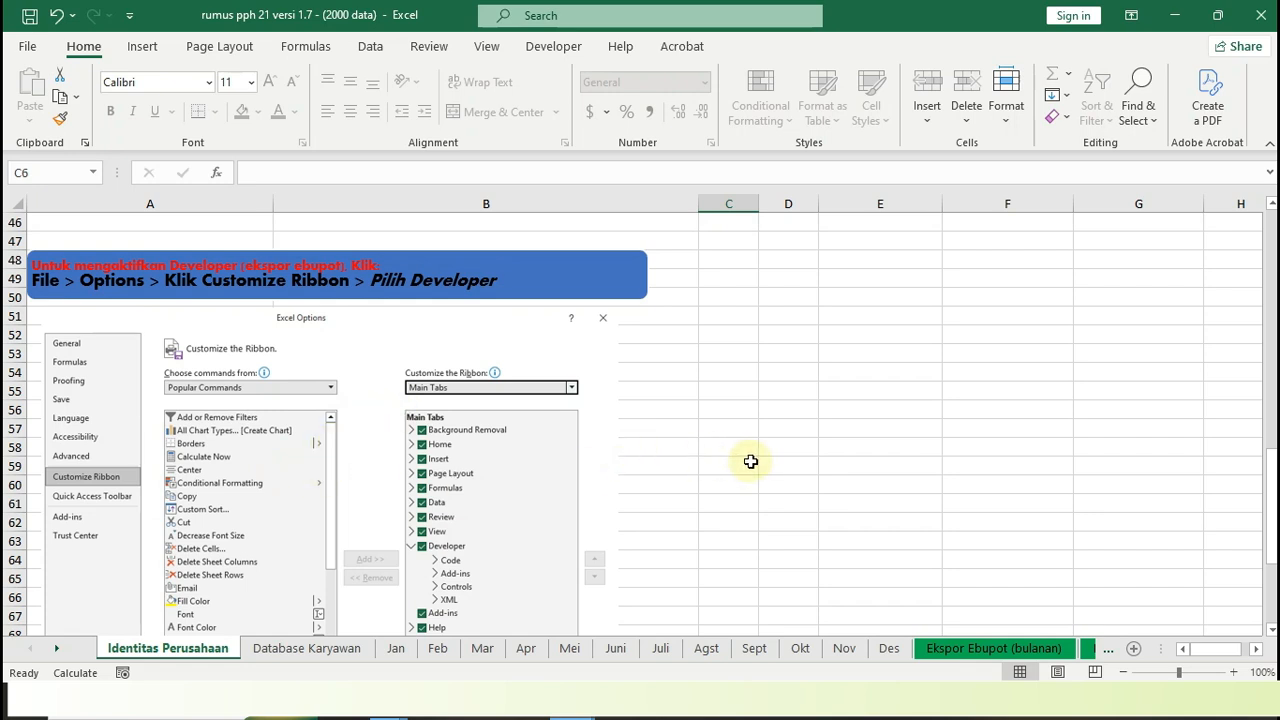
View the IDENTITAS PIMPINAN table and the BPJS Ketenagakerjaan pension wage limit table in full
scroll(755, 466, up, 5)
scroll(760, 476, up, 10)
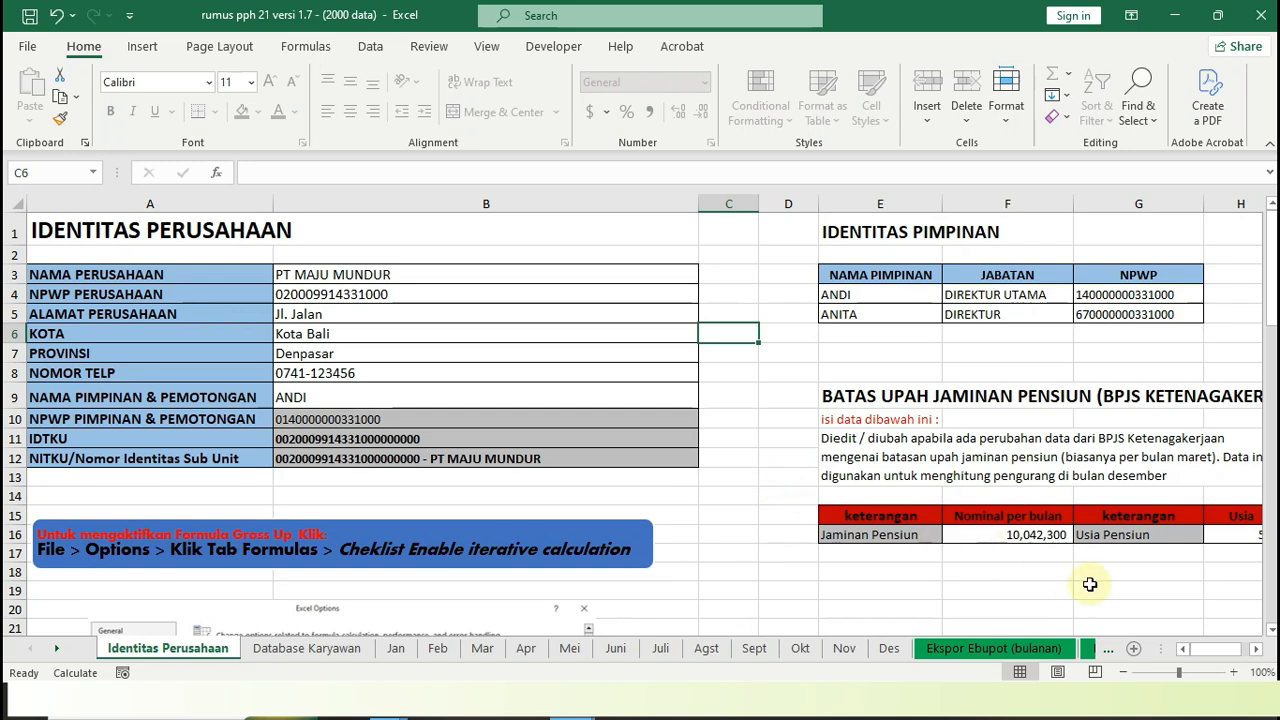
click(1256, 650)
click(1256, 650)
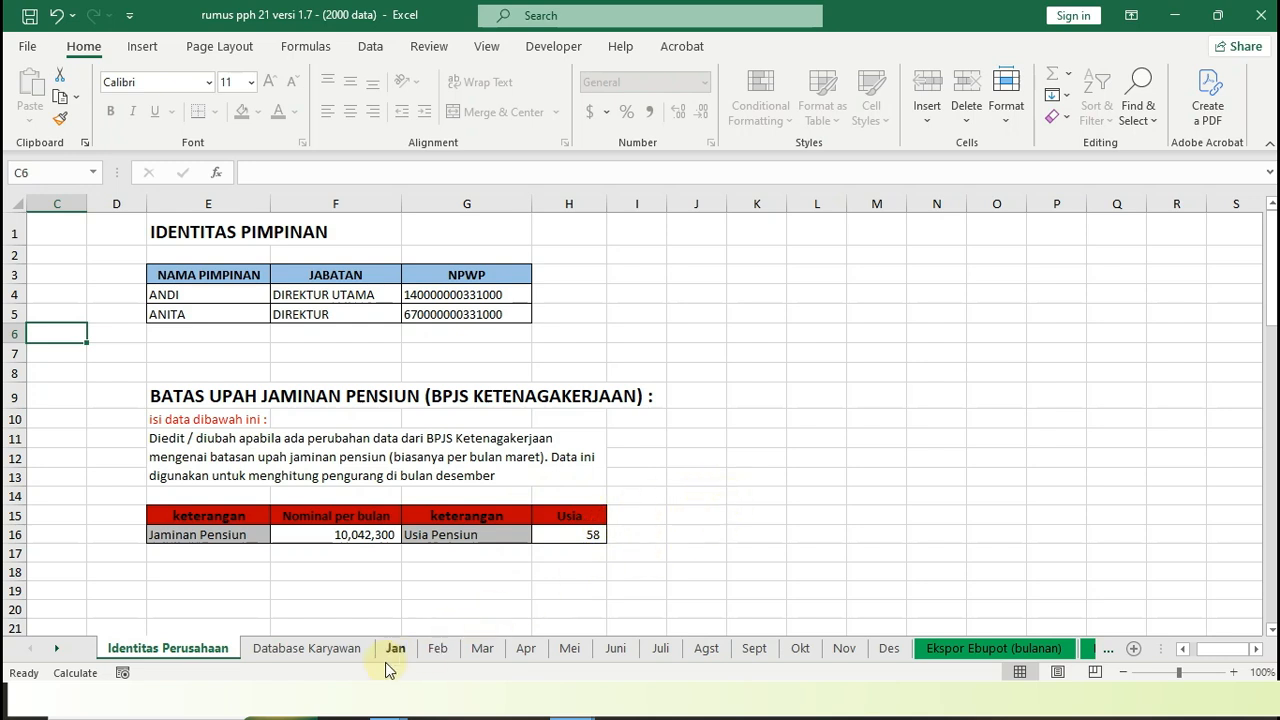
Open the Database Karyawan sheet and review the employees' NAMA, NPWP and NIK columns
click(332, 648)
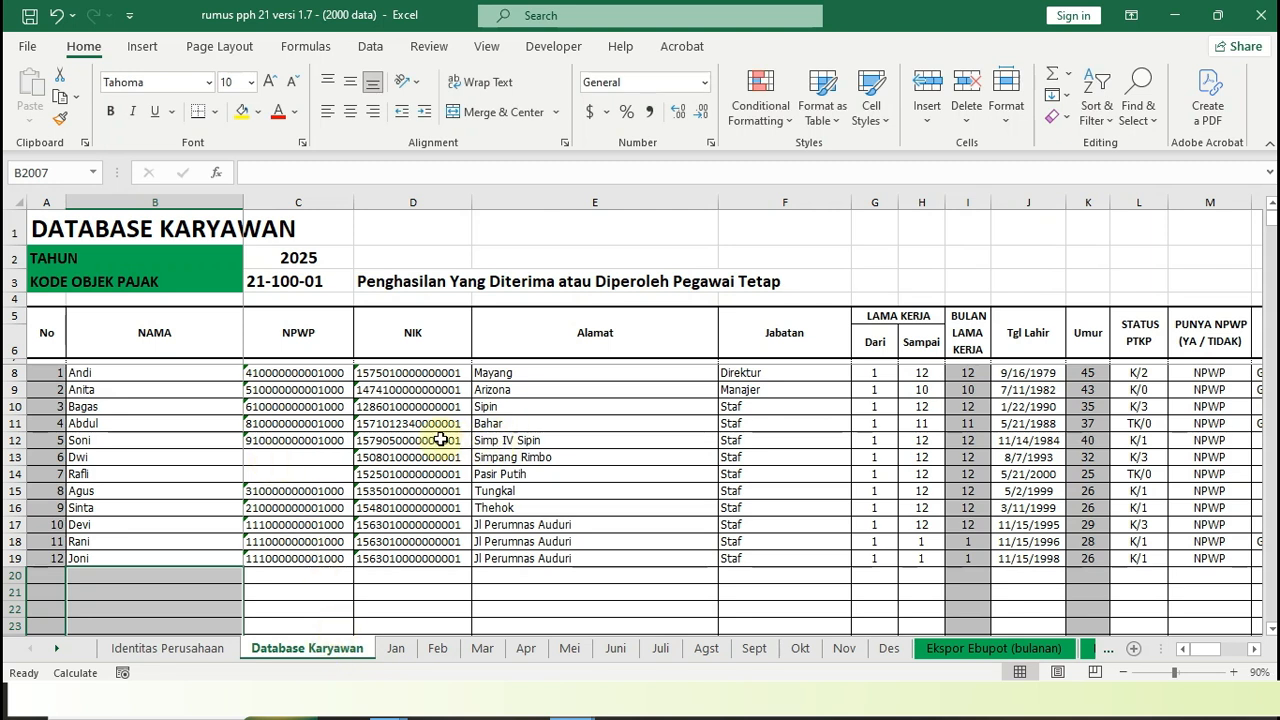
click(152, 370)
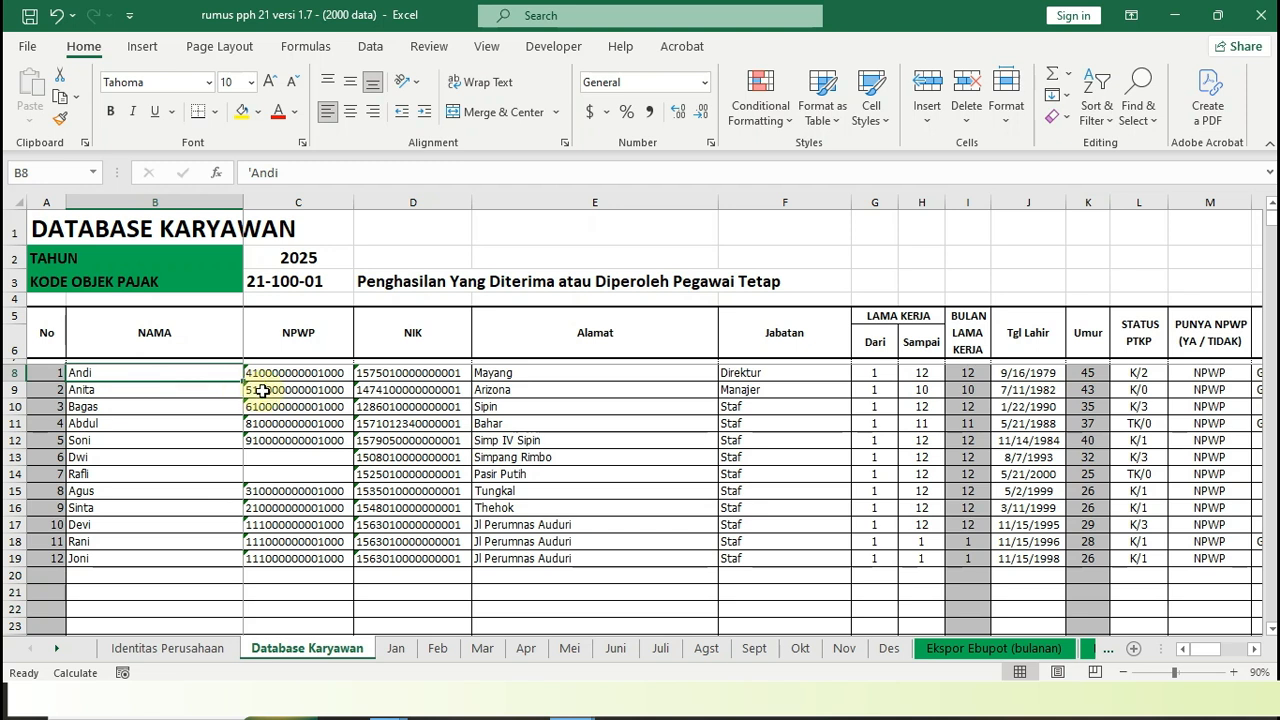
click(313, 372)
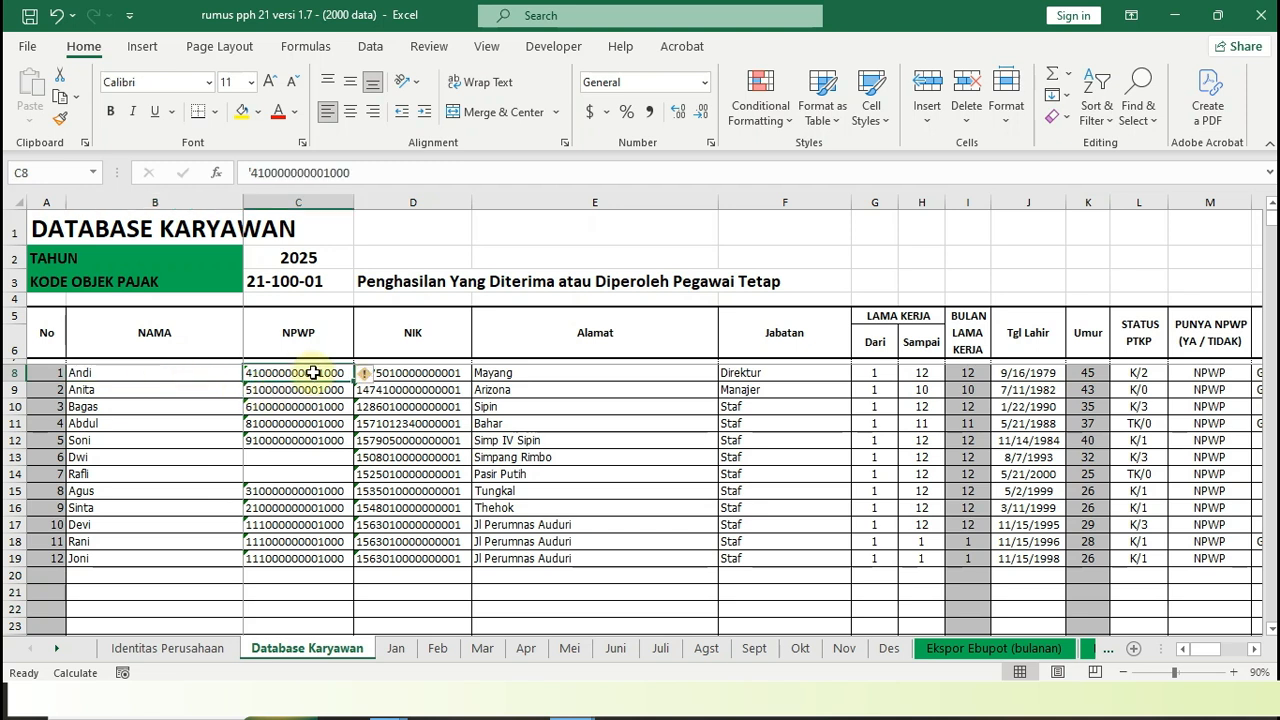
click(427, 373)
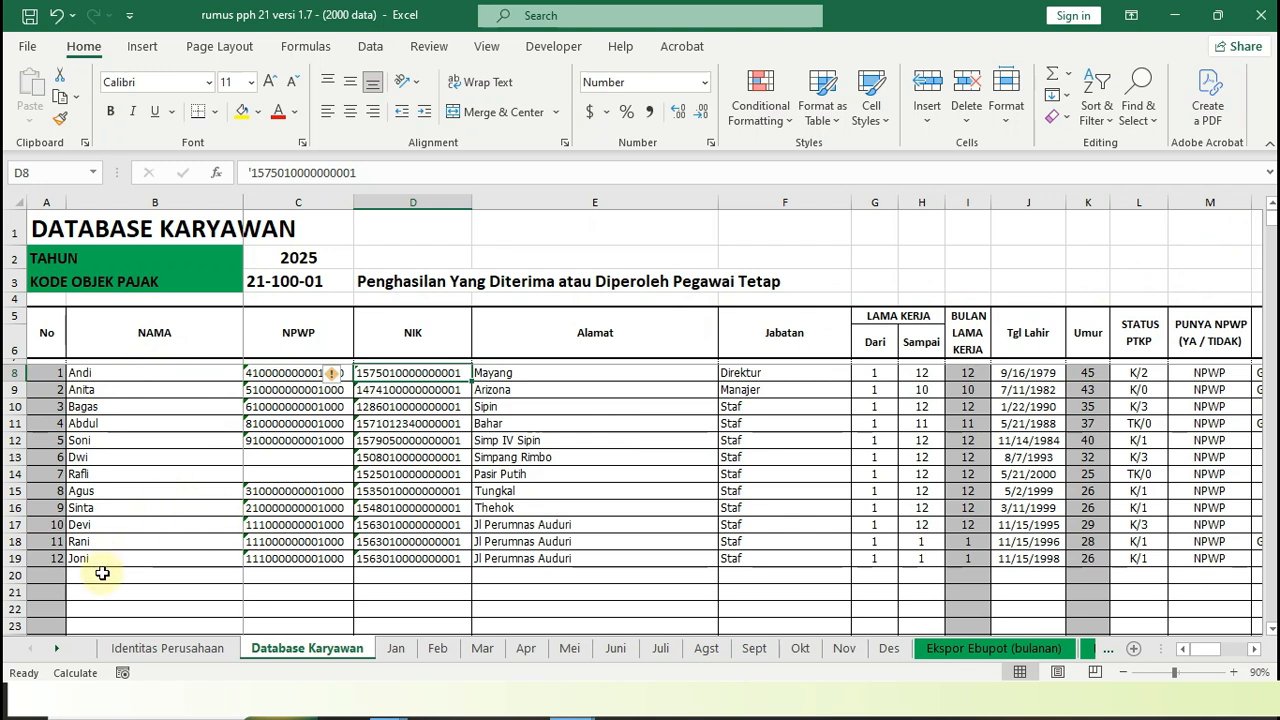
scroll(102, 575, down, 1)
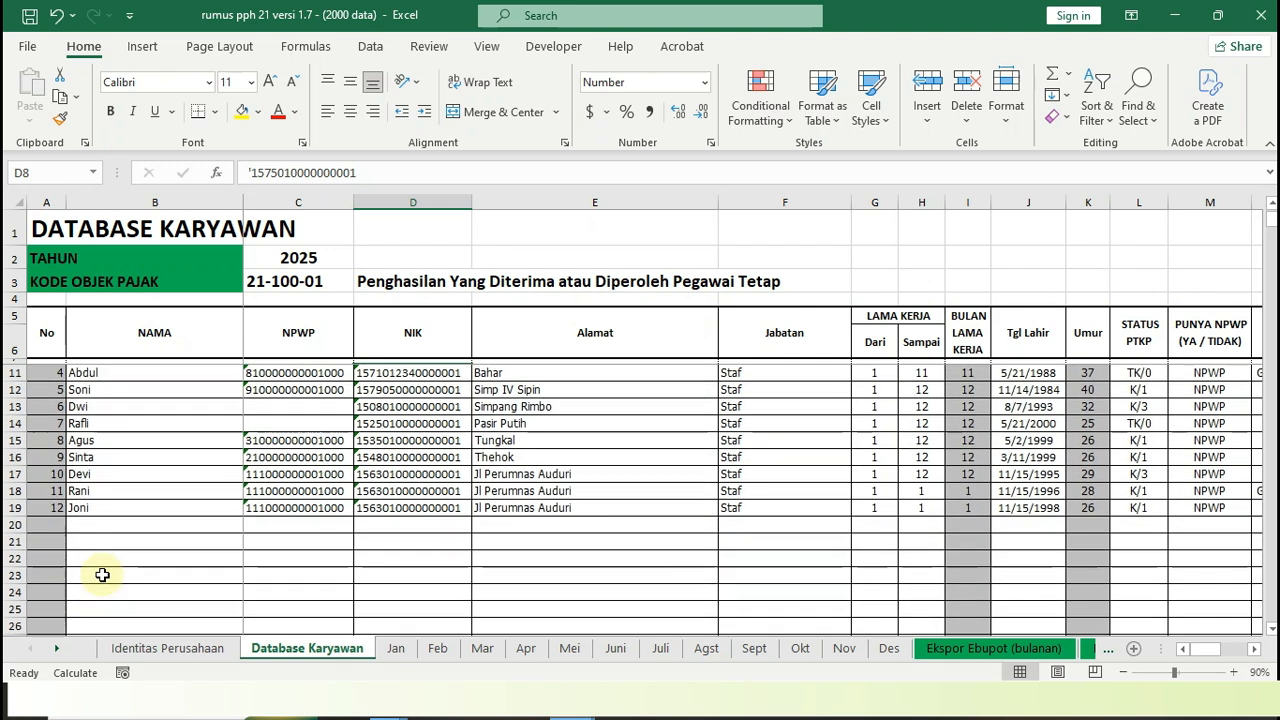
scroll(103, 571, down, 1)
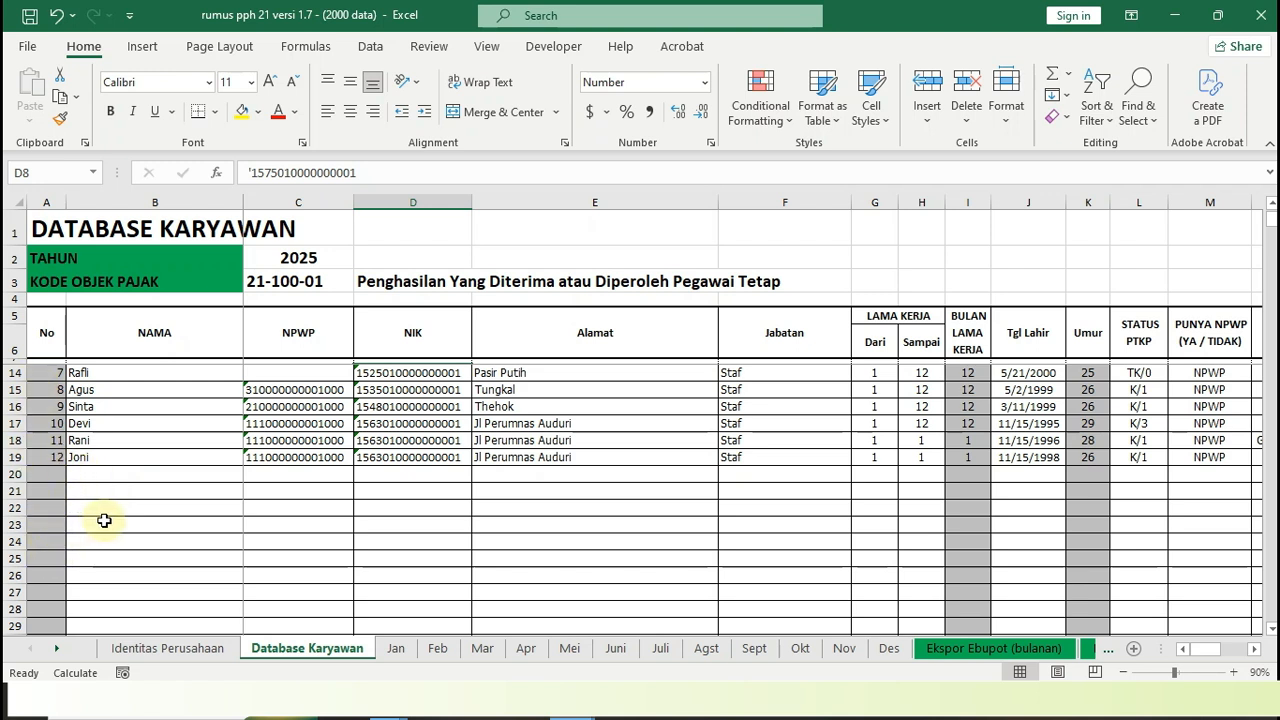
scroll(104, 520, up, 2)
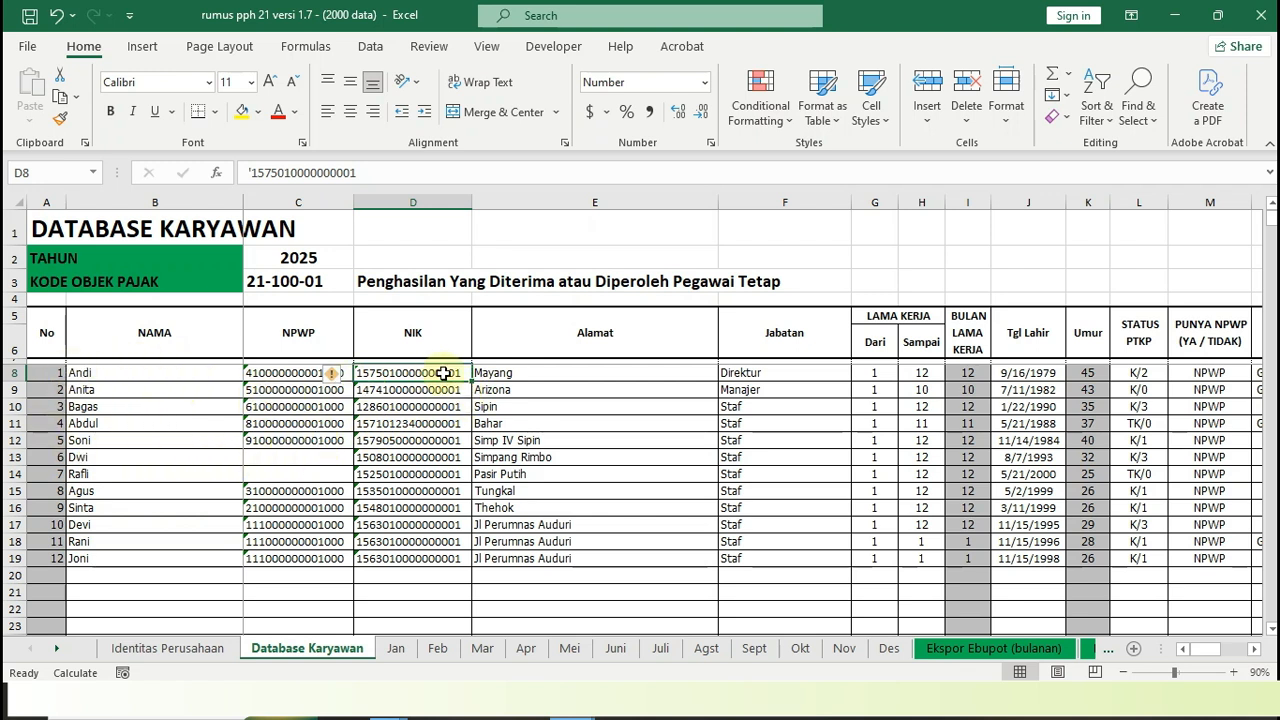
click(184, 375)
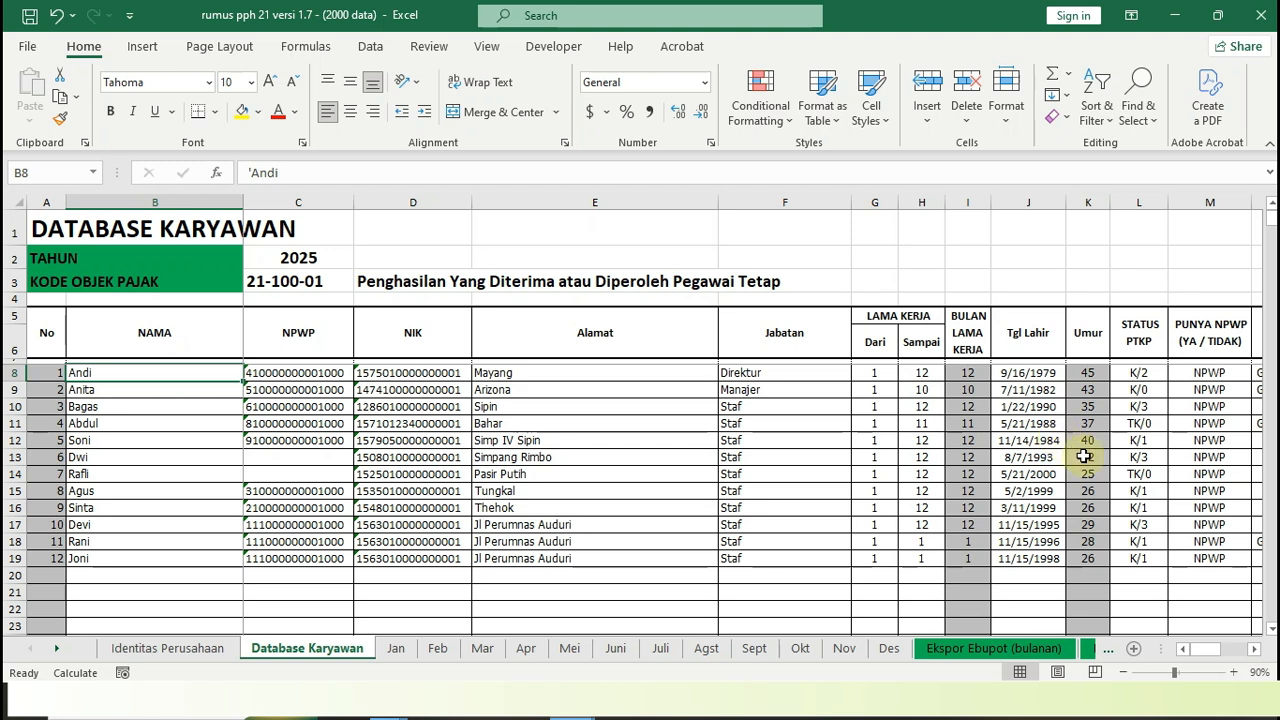
Check the available STATUS PTKP choices and the PUNYA NPWP field for the first employee
click(1254, 649)
click(1254, 649)
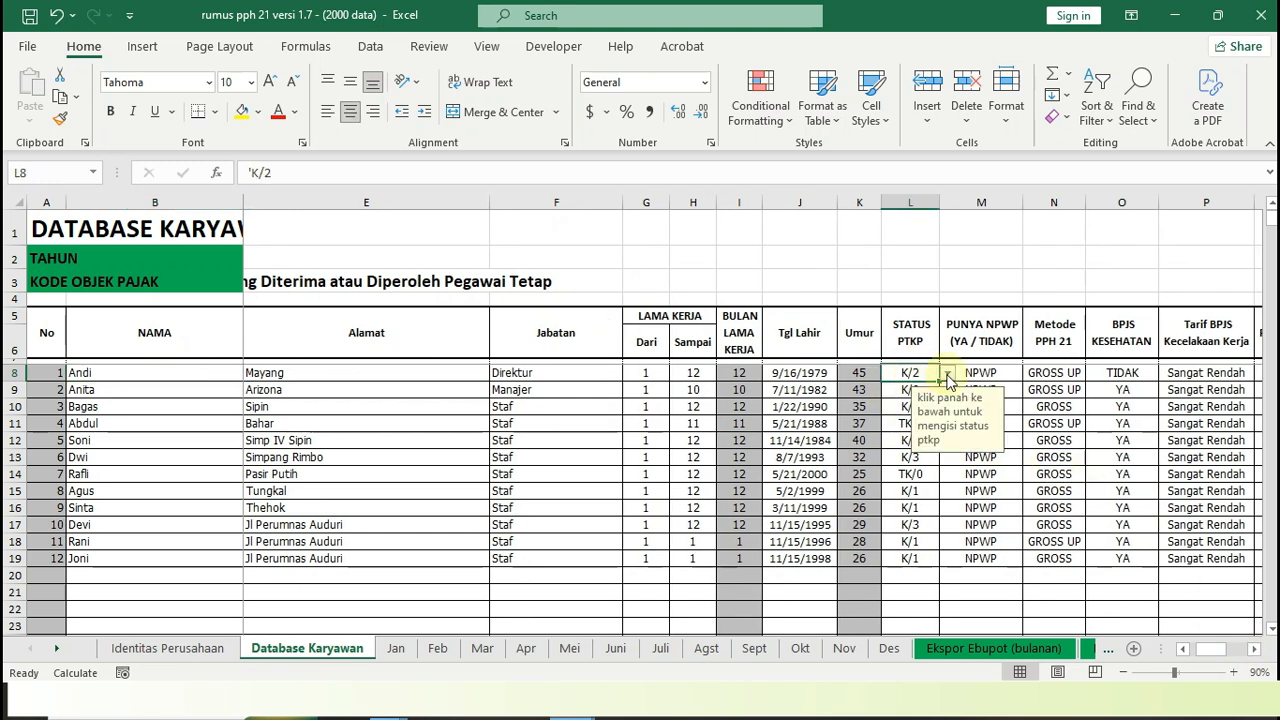
click(946, 377)
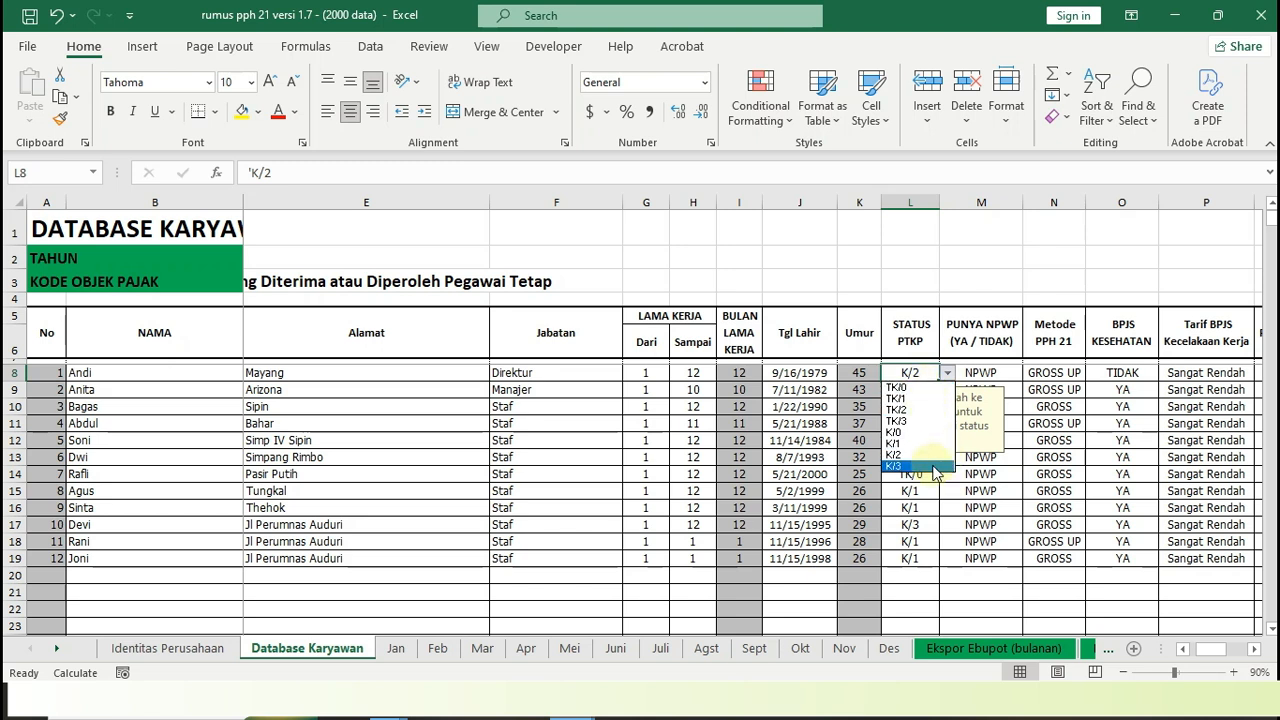
click(995, 374)
click(1001, 373)
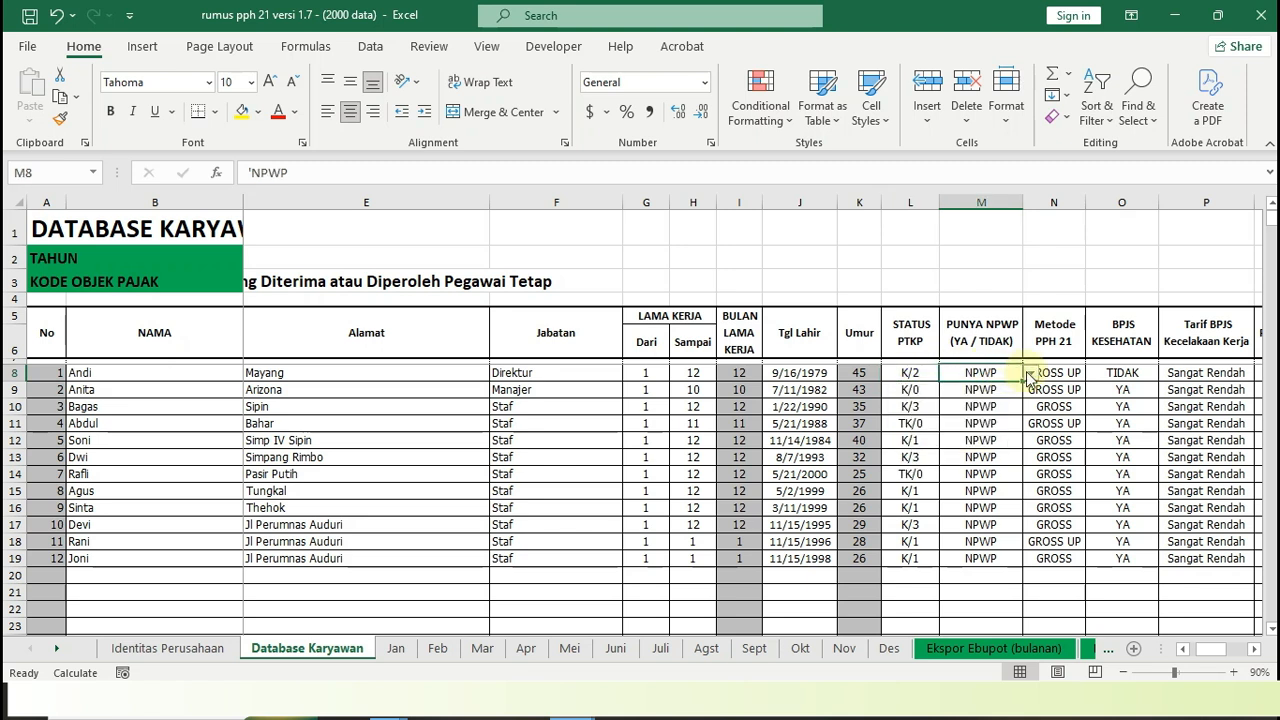
click(1031, 376)
click(1031, 376)
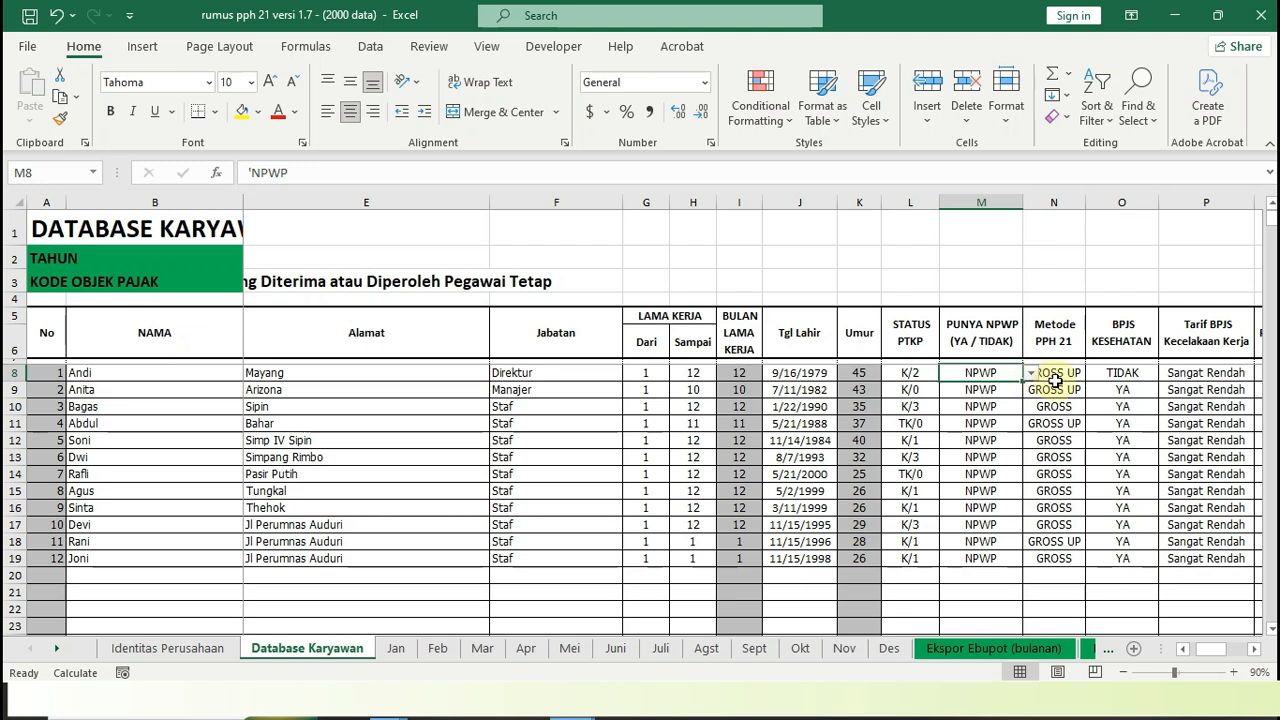
Check the Metode PPH 21 choices for the first employee and select TIDAK for BPJS KESEHATAN
click(1070, 372)
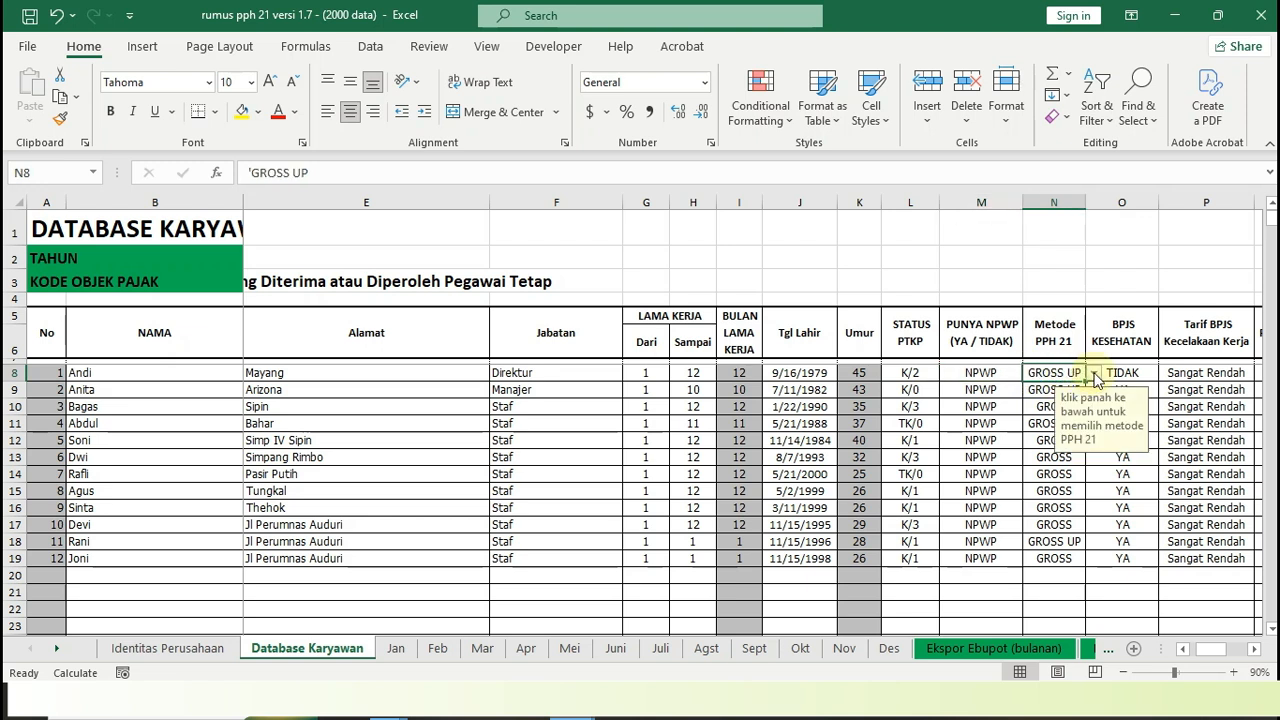
click(1095, 373)
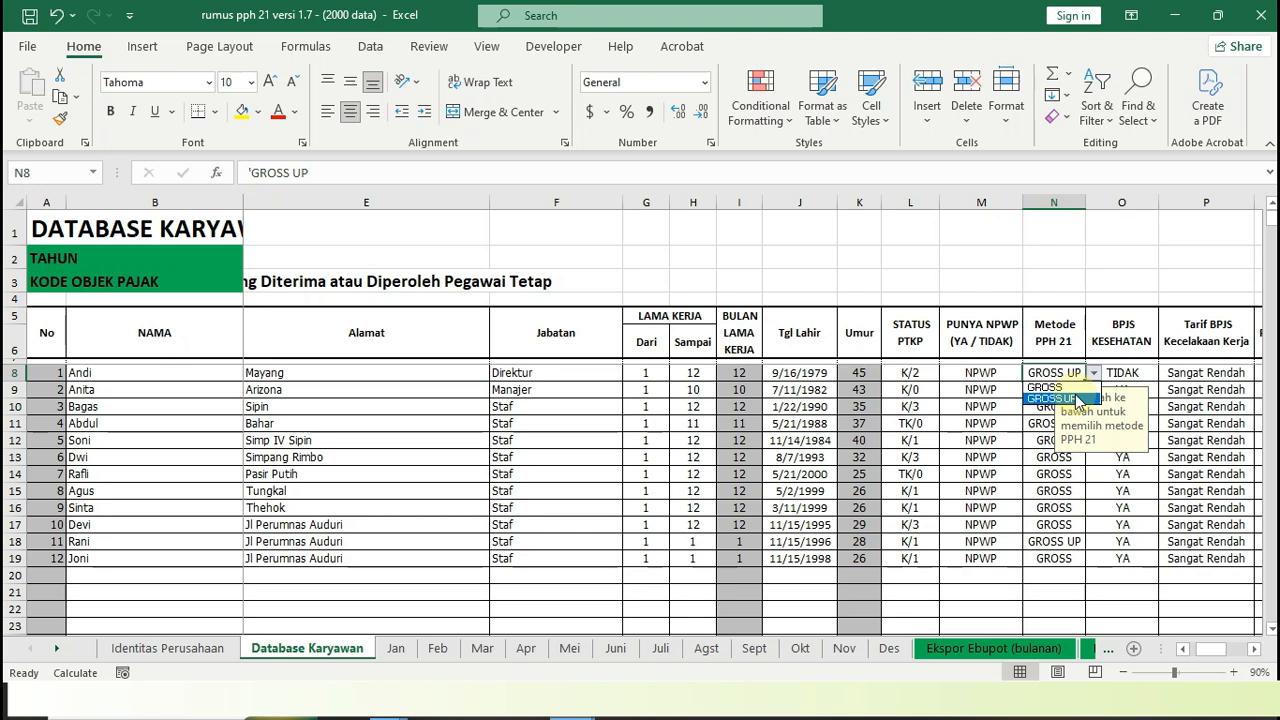
click(1152, 373)
click(1152, 372)
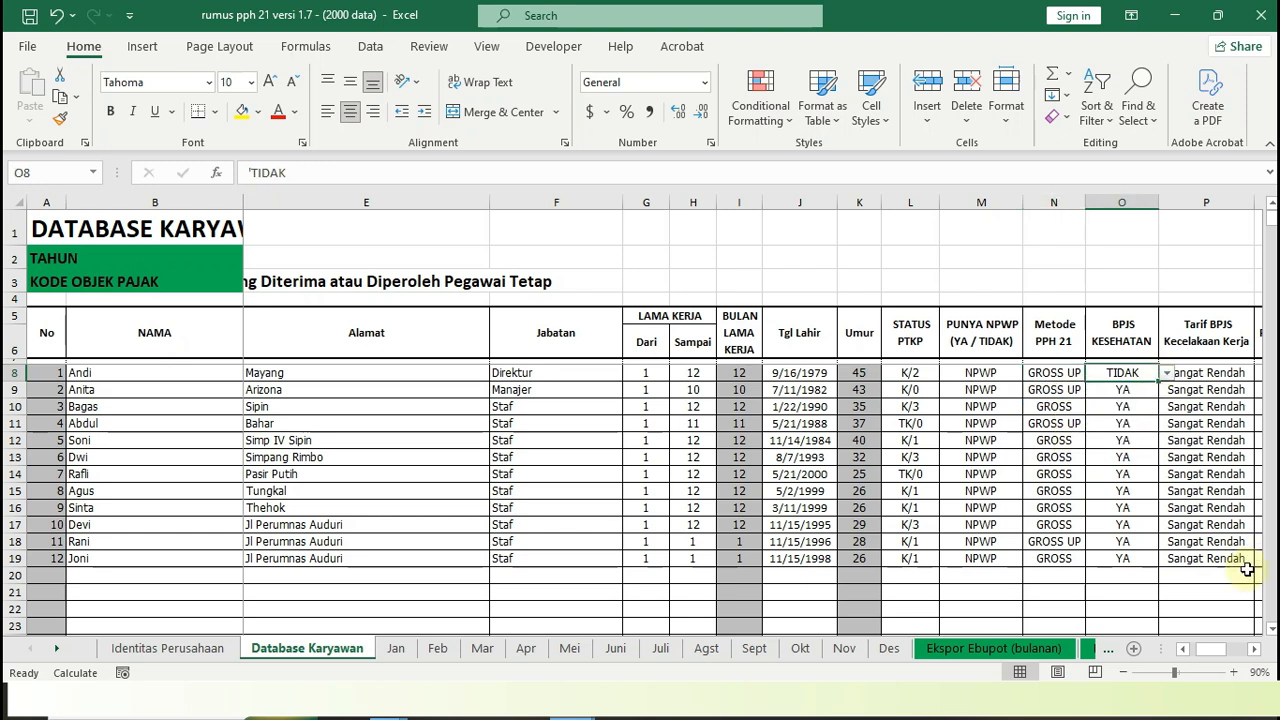
click(1254, 648)
click(1254, 648)
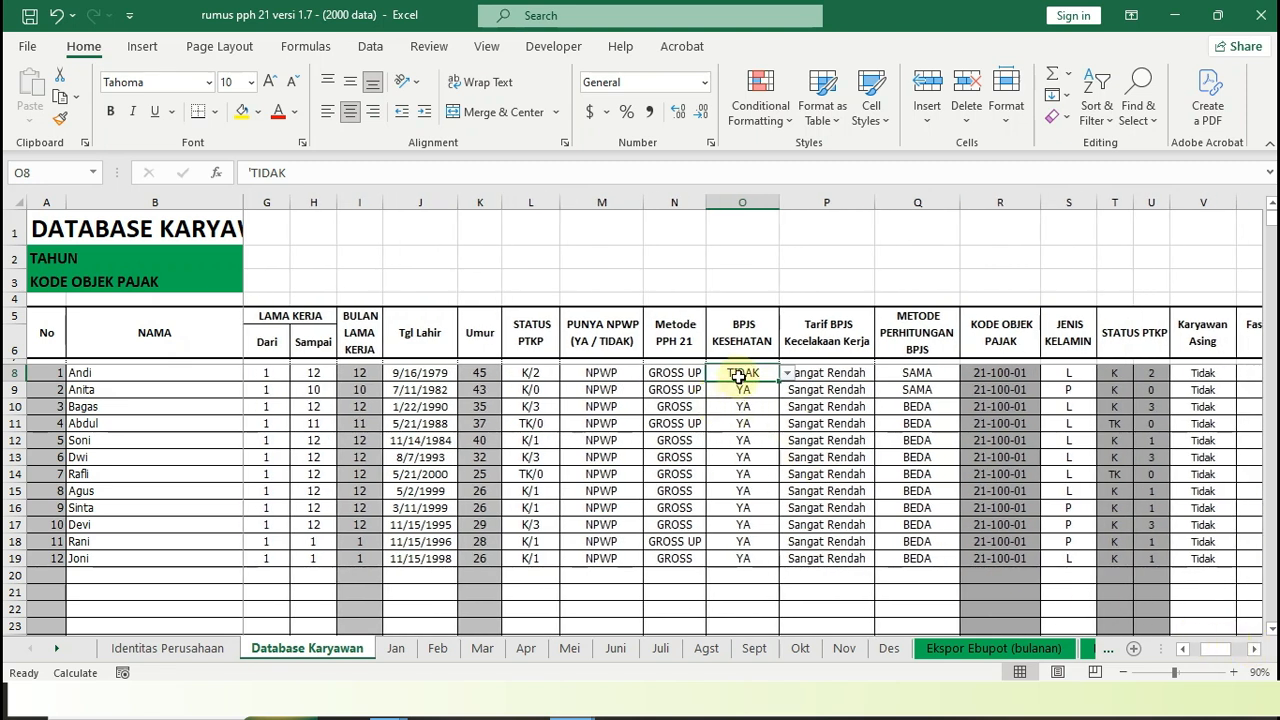
click(788, 373)
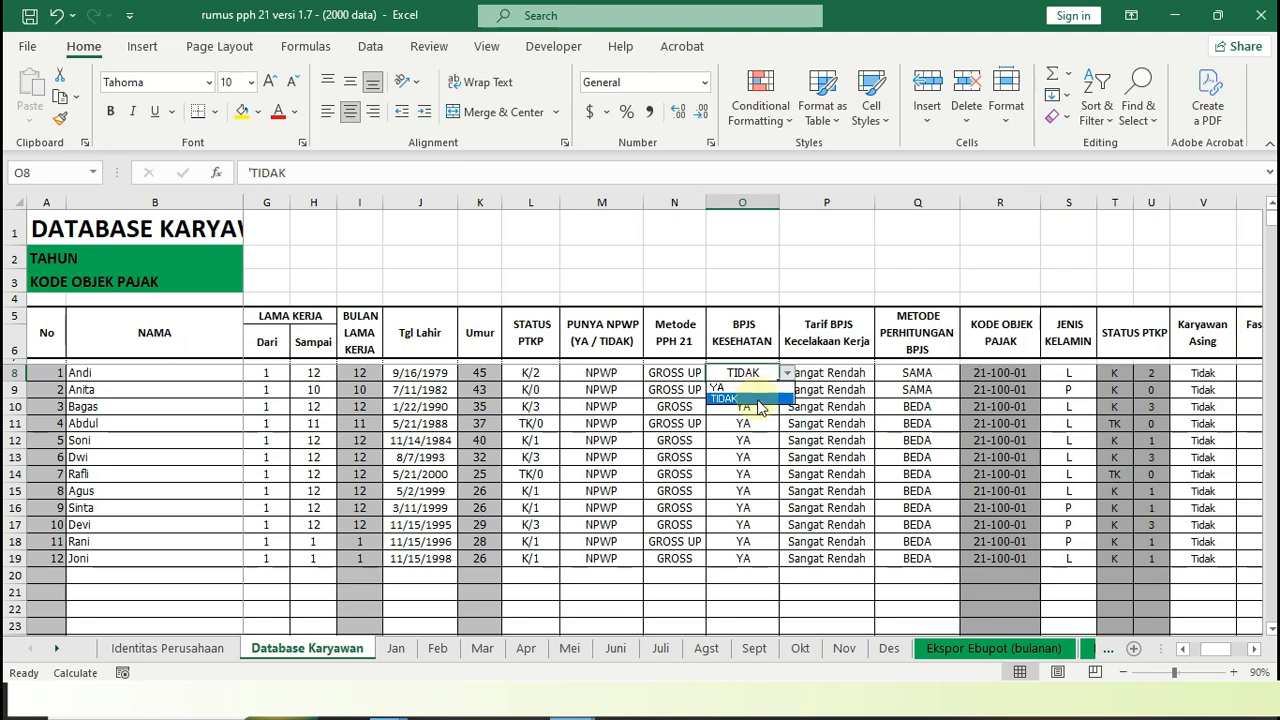
click(755, 399)
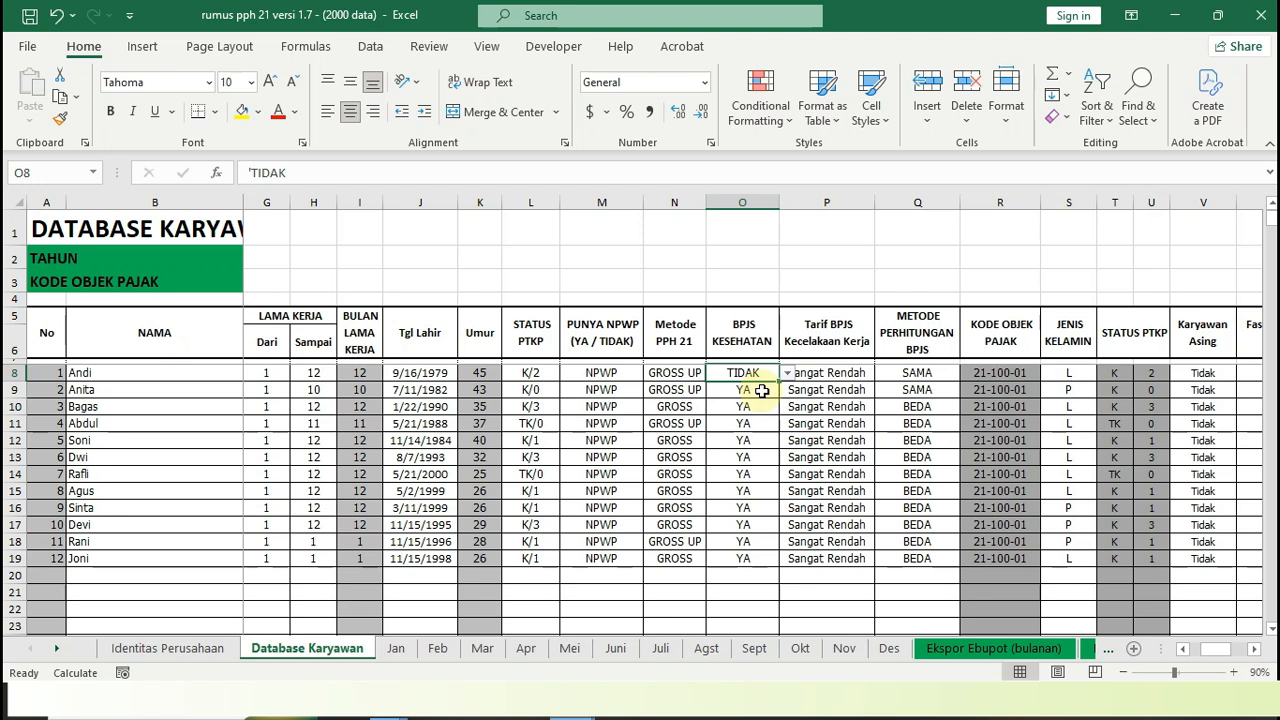
Review the available Tarif BPJS Kecelakaan Kerja risk levels for the first employee
click(858, 372)
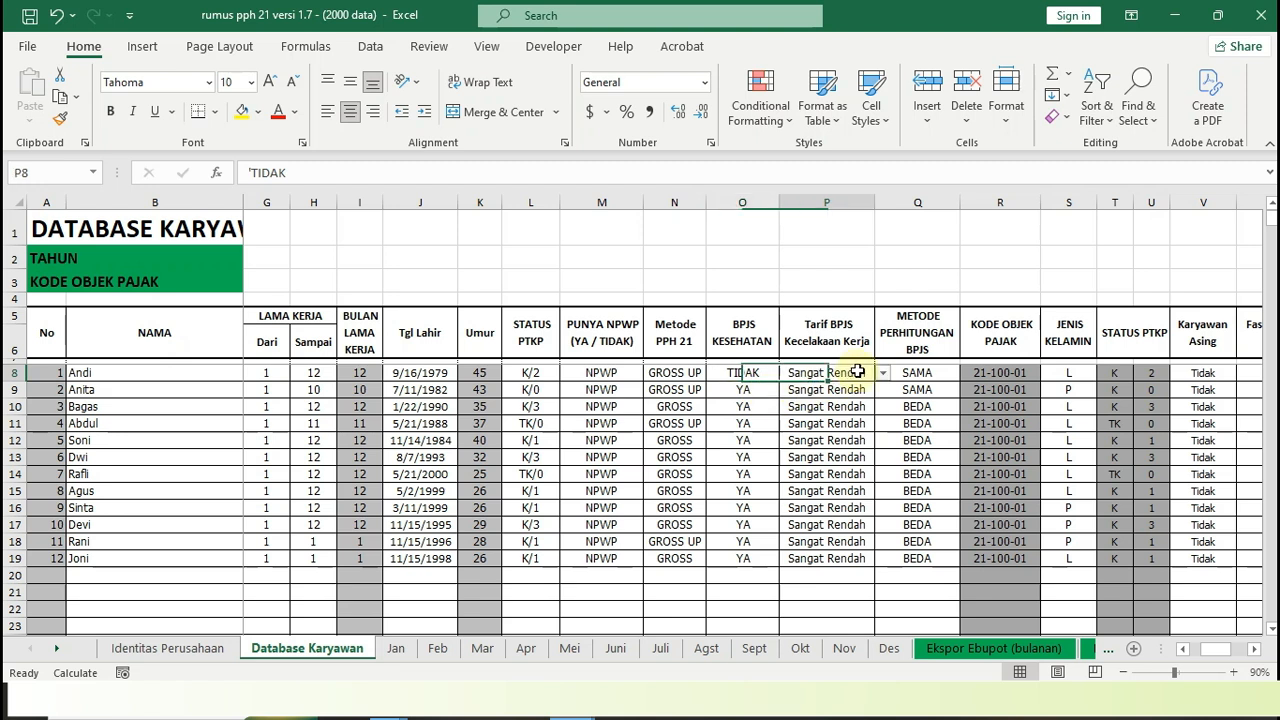
click(884, 373)
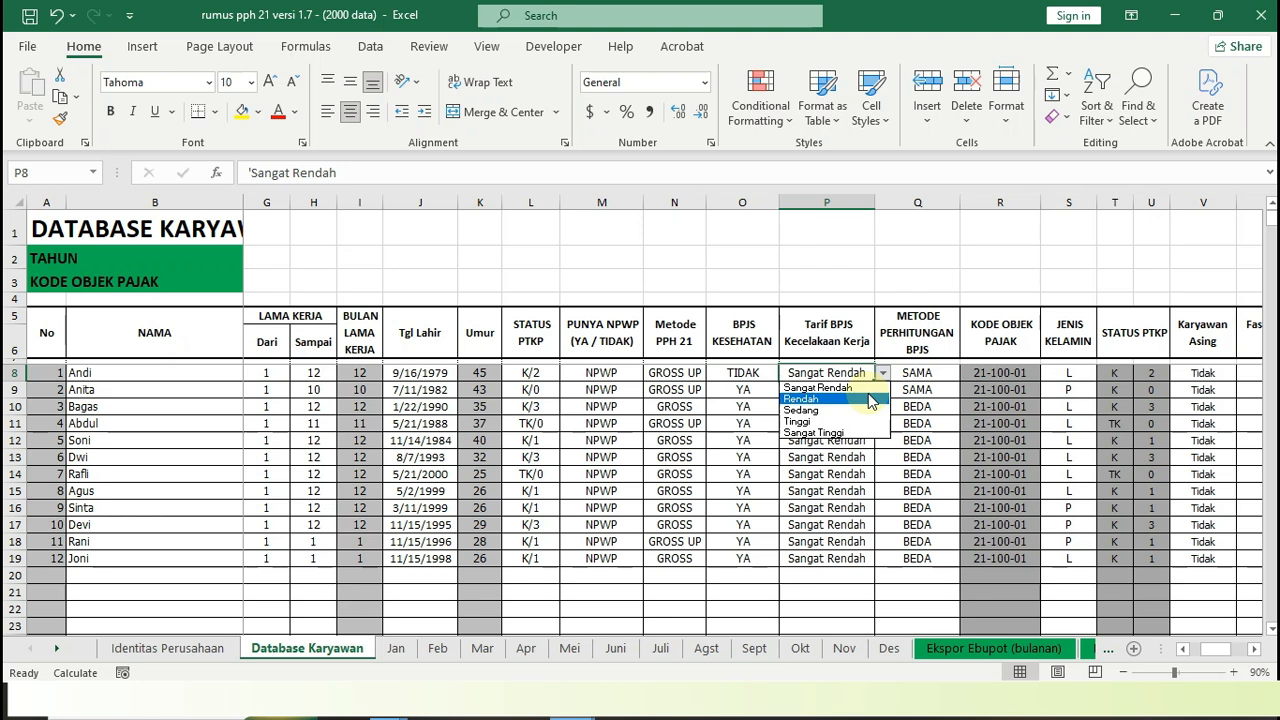
key(Up)
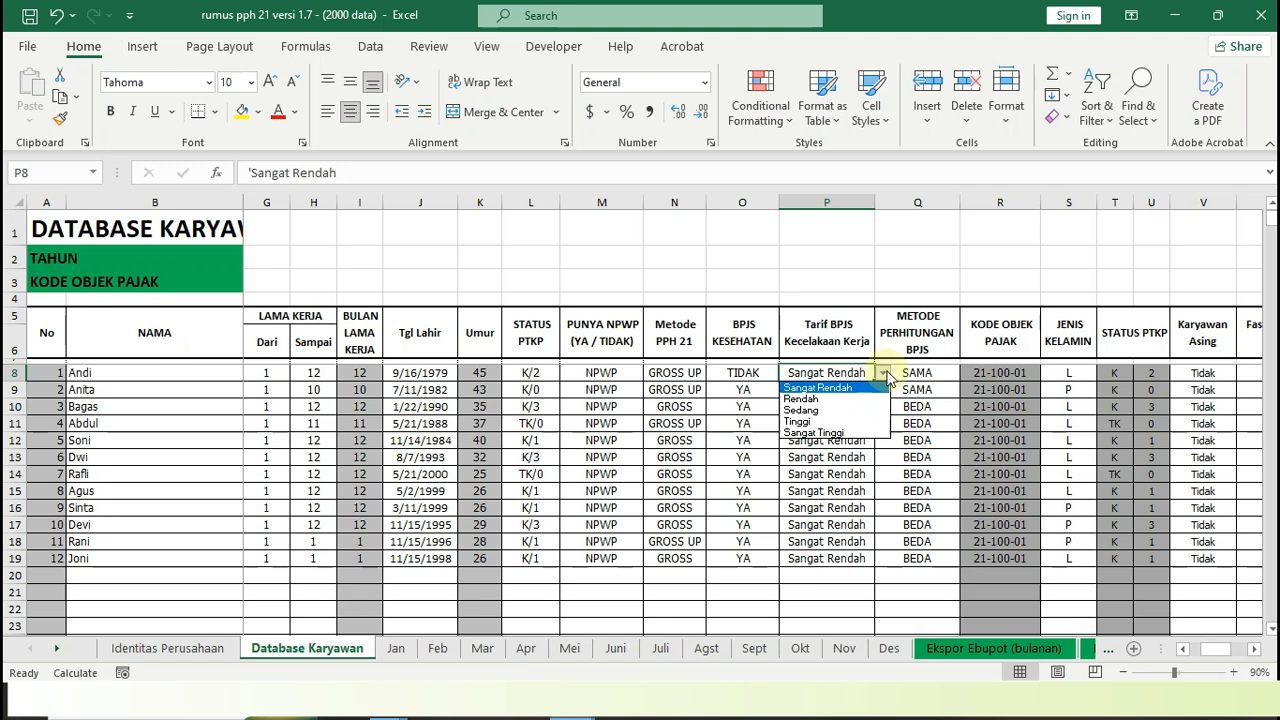
click(886, 376)
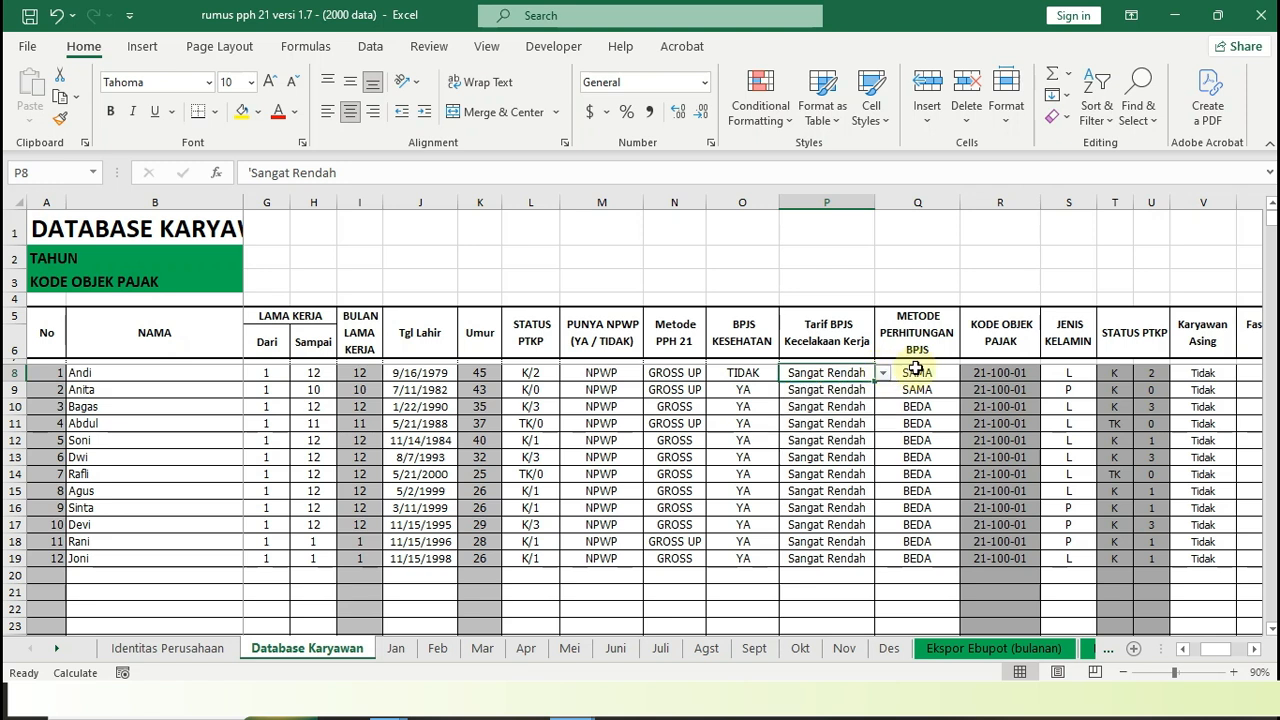
Check the METODE PERHITUNGAN BPJS choices for the first employee and select SAMA
click(918, 370)
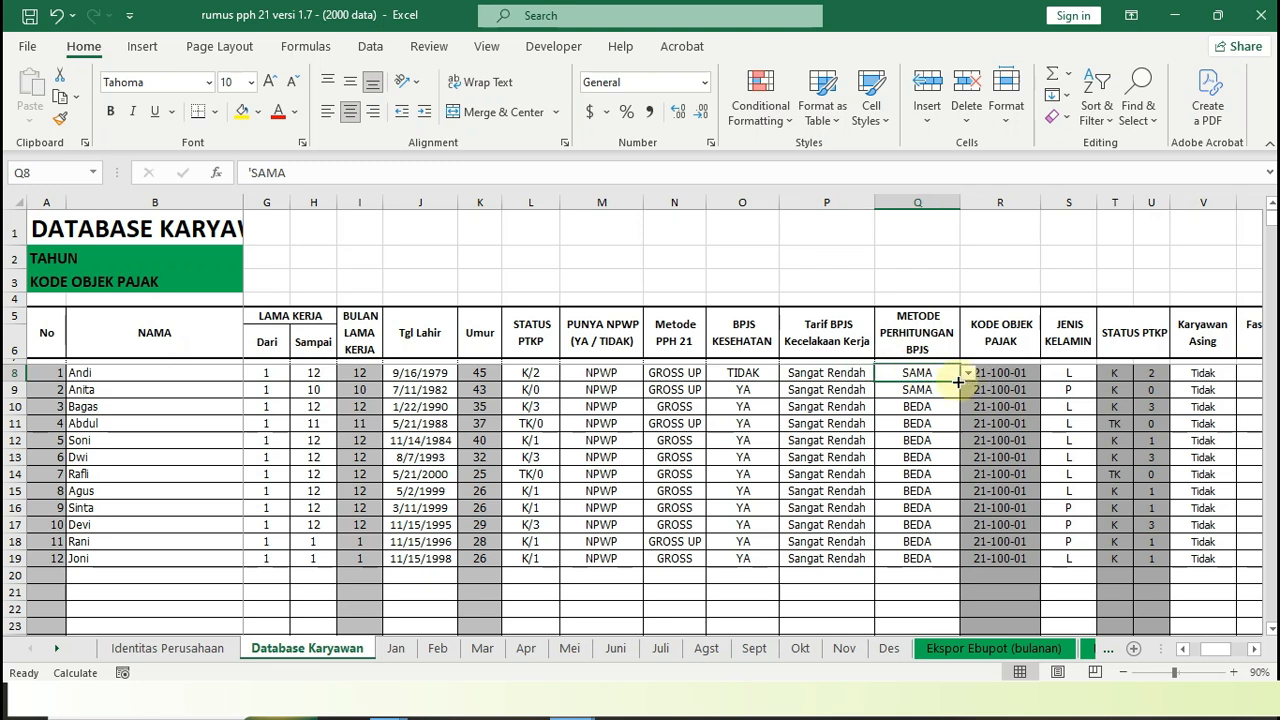
click(968, 374)
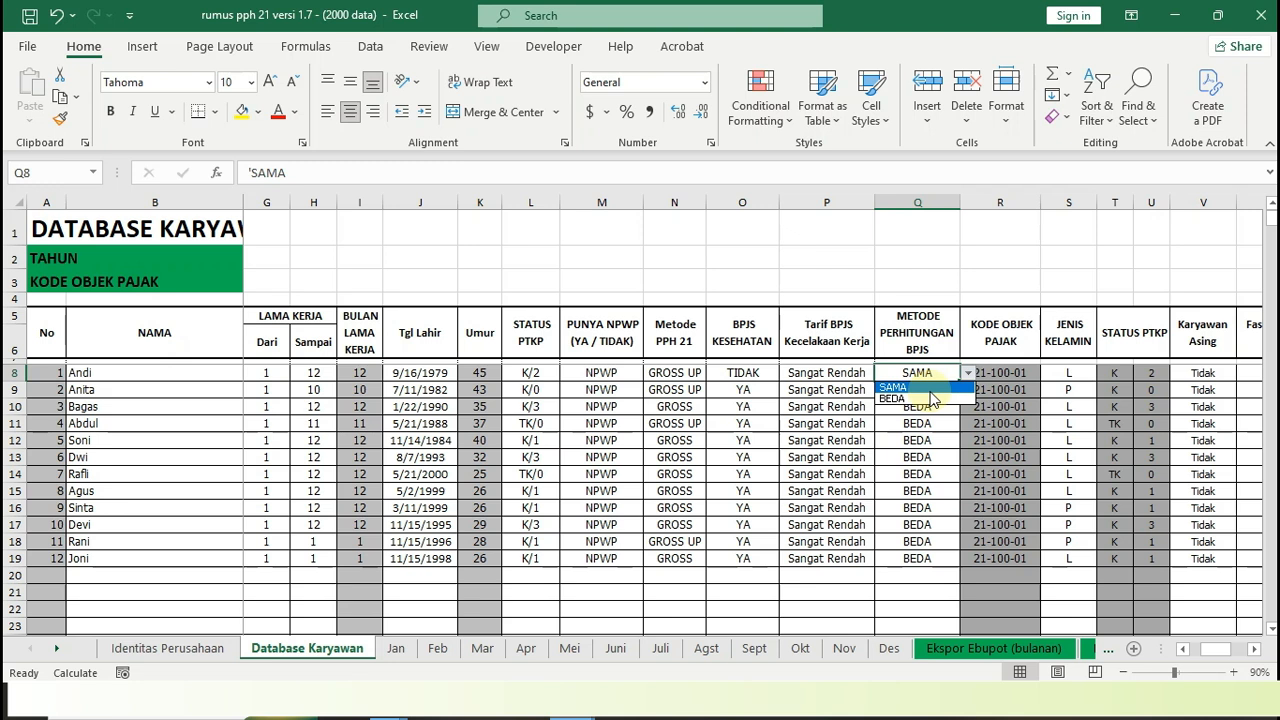
click(928, 388)
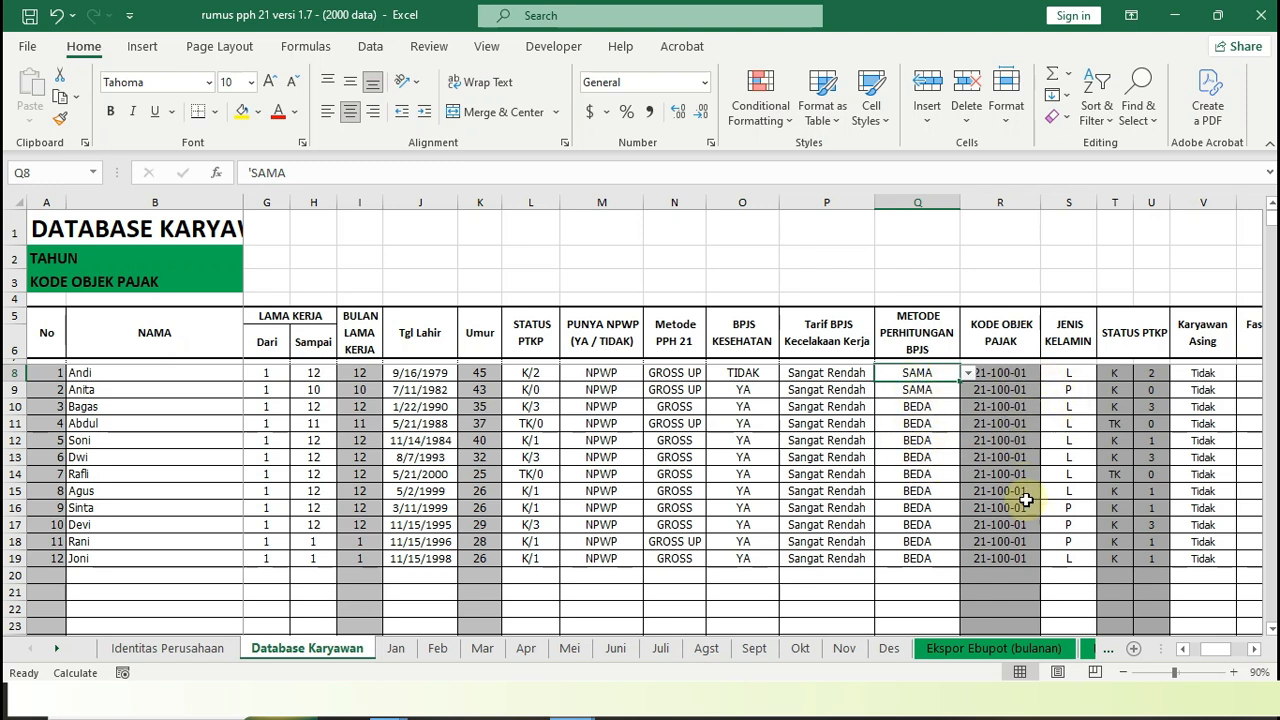
Check the JENIS KELAMIN choices for the first employee
click(1069, 376)
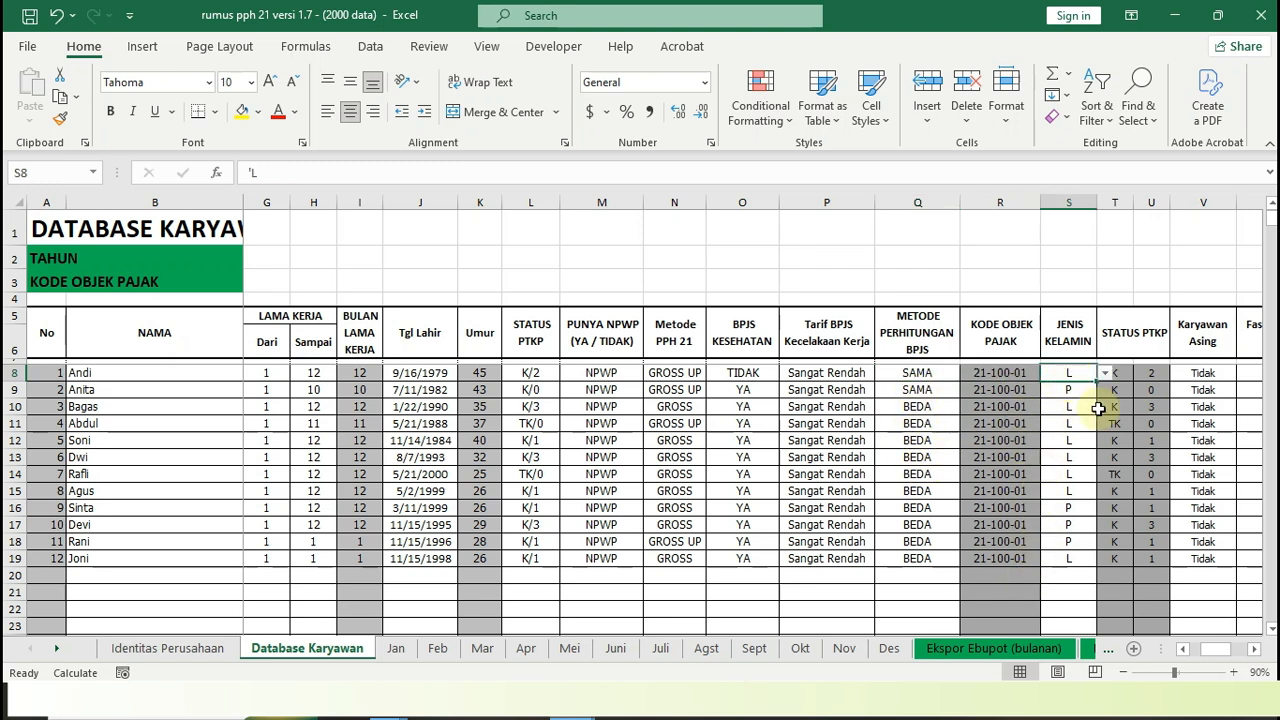
click(1105, 373)
click(1105, 386)
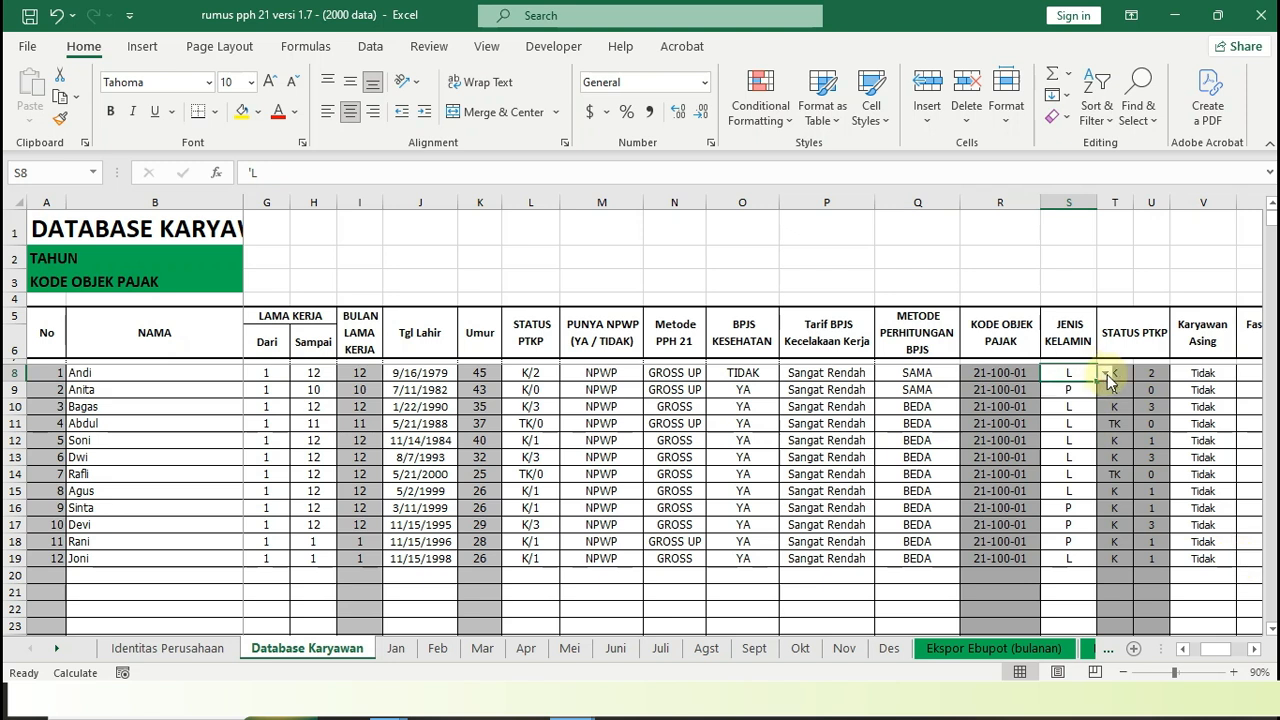
View the Karyawan Asing, Fasilitas Pajak Yang Dimiliki oleh Penyetor and ID TKU columns of the employee database
click(1255, 652)
click(1255, 652)
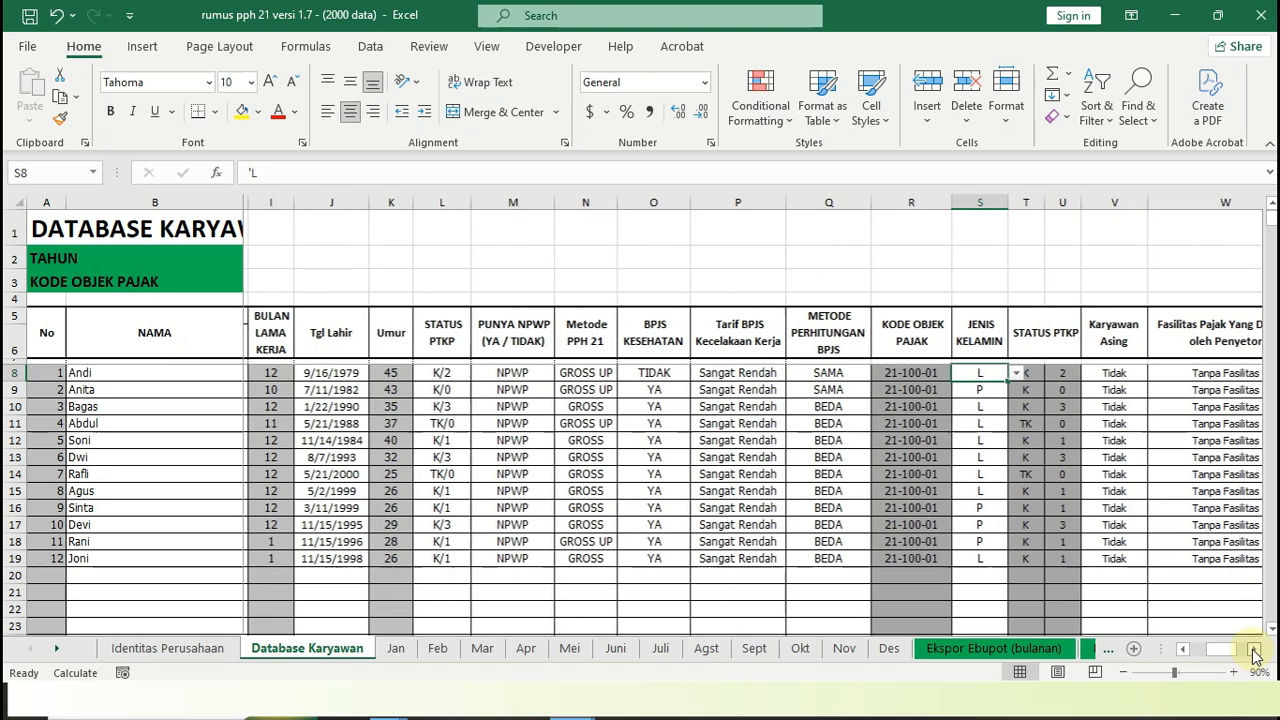
click(1255, 652)
click(1255, 652)
click(994, 373)
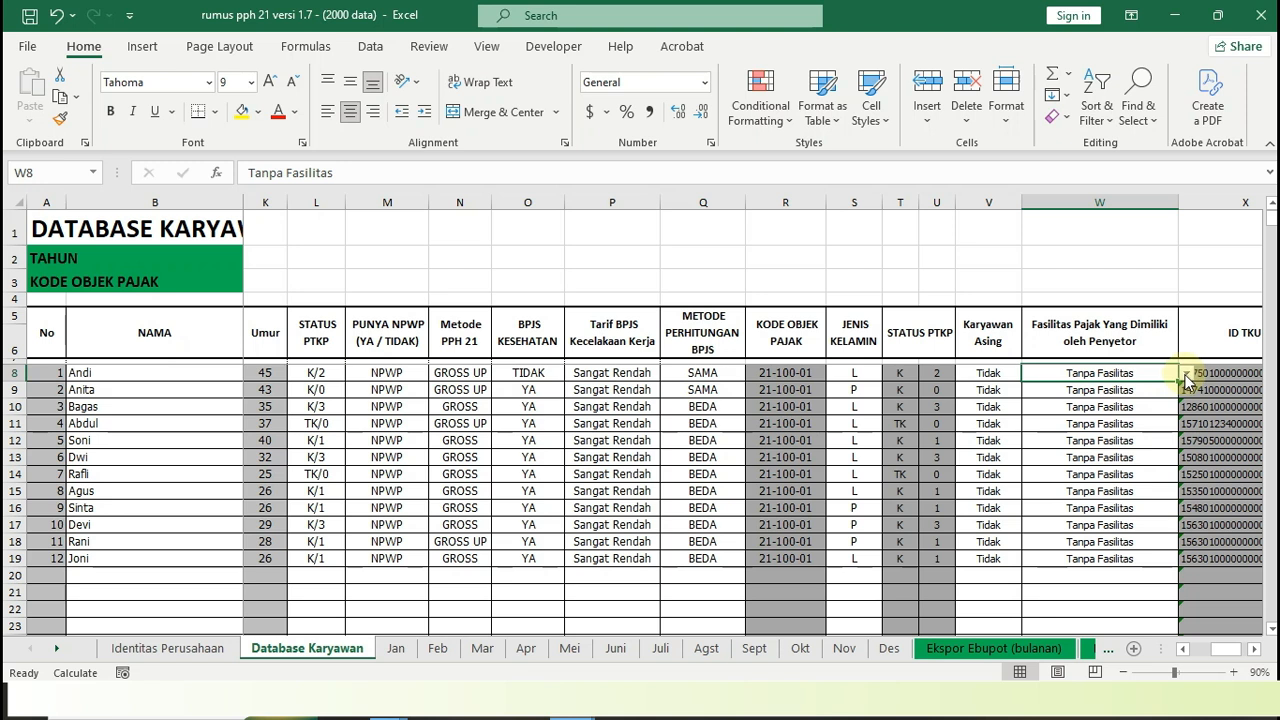
click(1255, 649)
click(1255, 649)
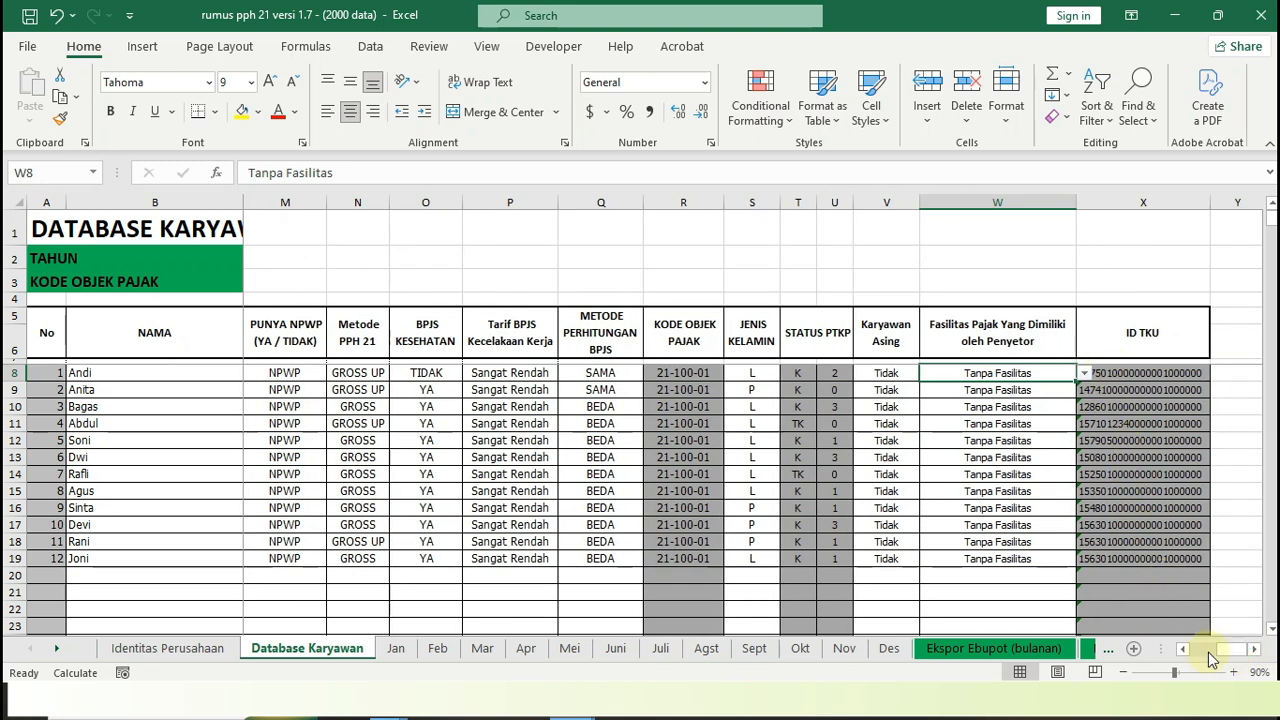
Return to the Metode PPH 21 column and review the first and eleventh employees' entries, plus the eleventh employee's PUNYA NPWP field
click(1183, 649)
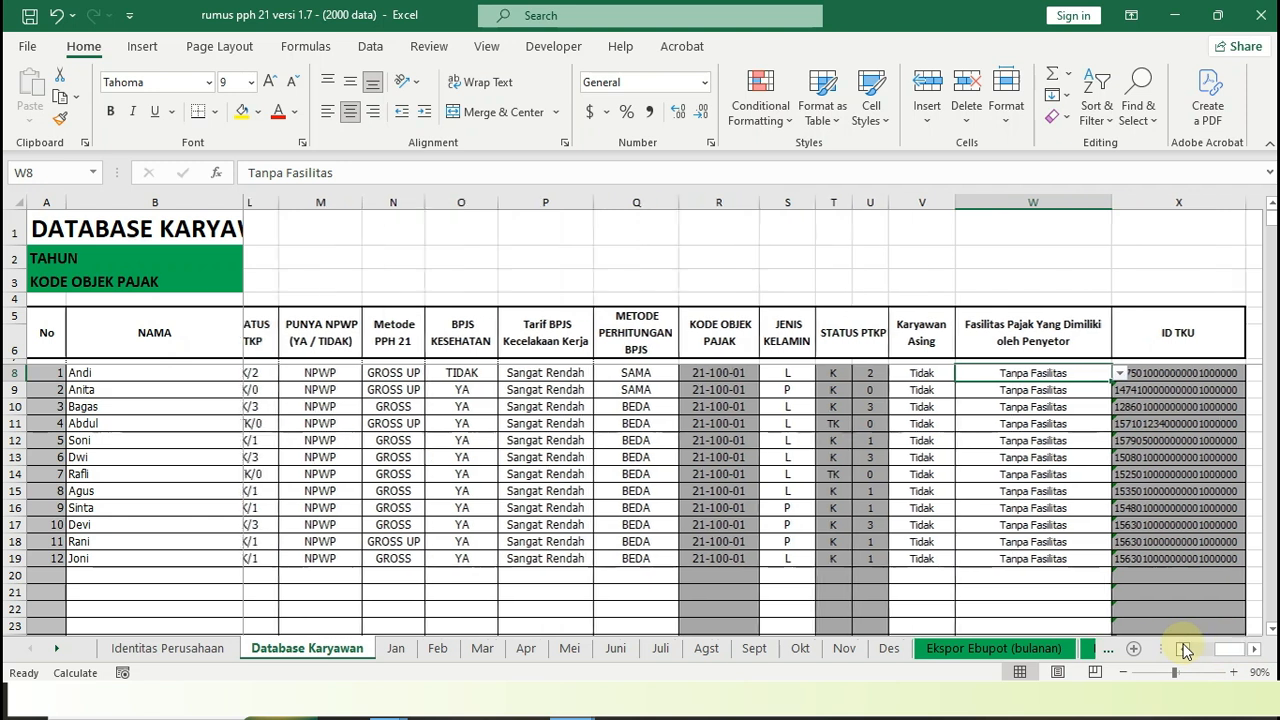
click(1183, 649)
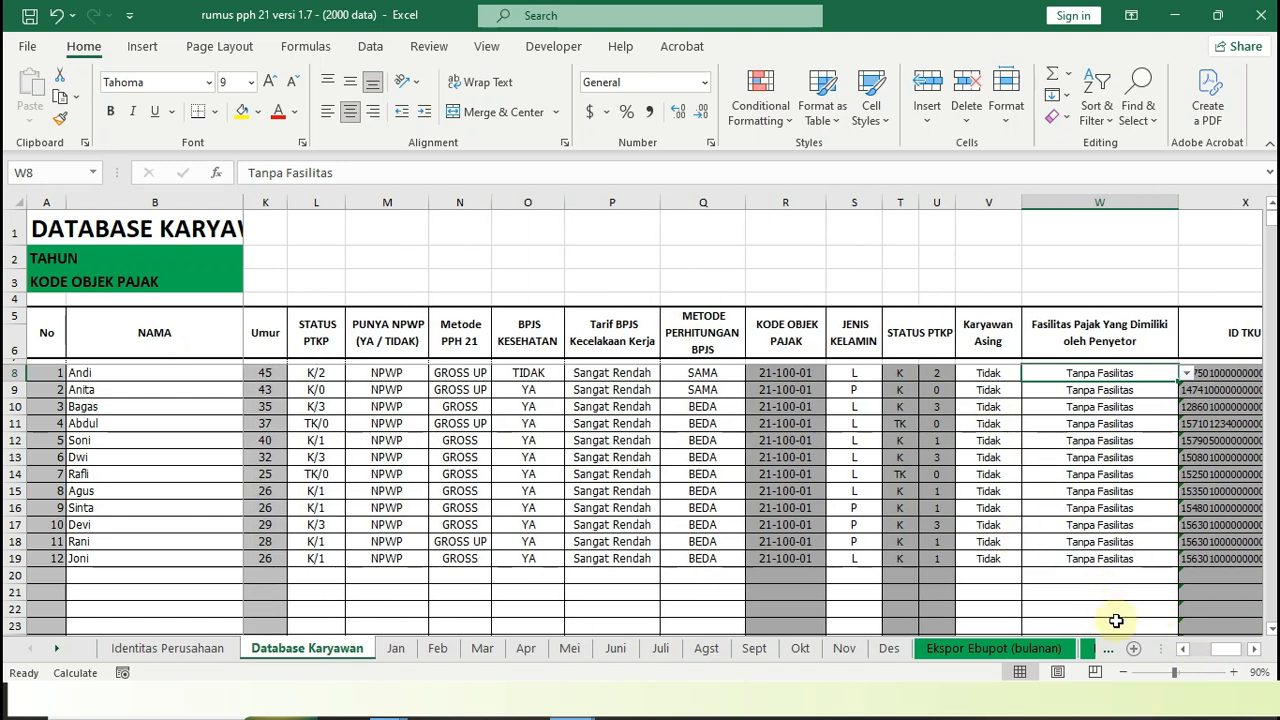
click(1183, 649)
click(1183, 649)
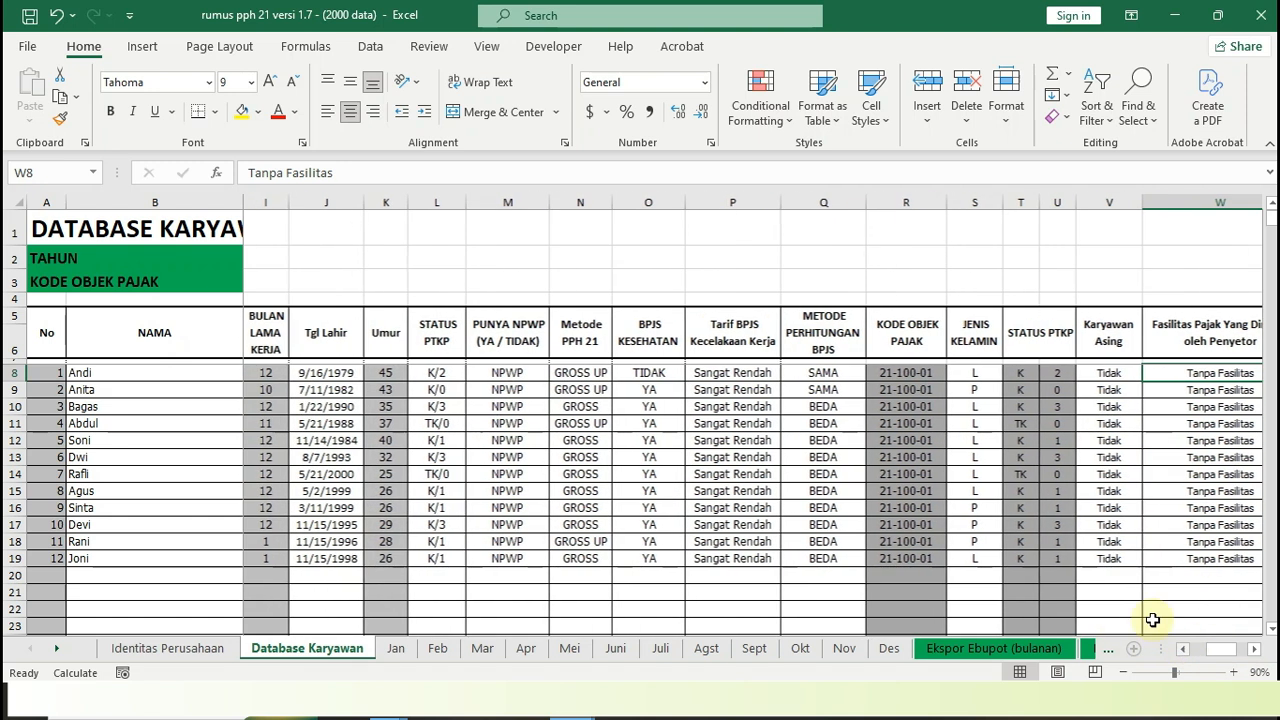
click(604, 374)
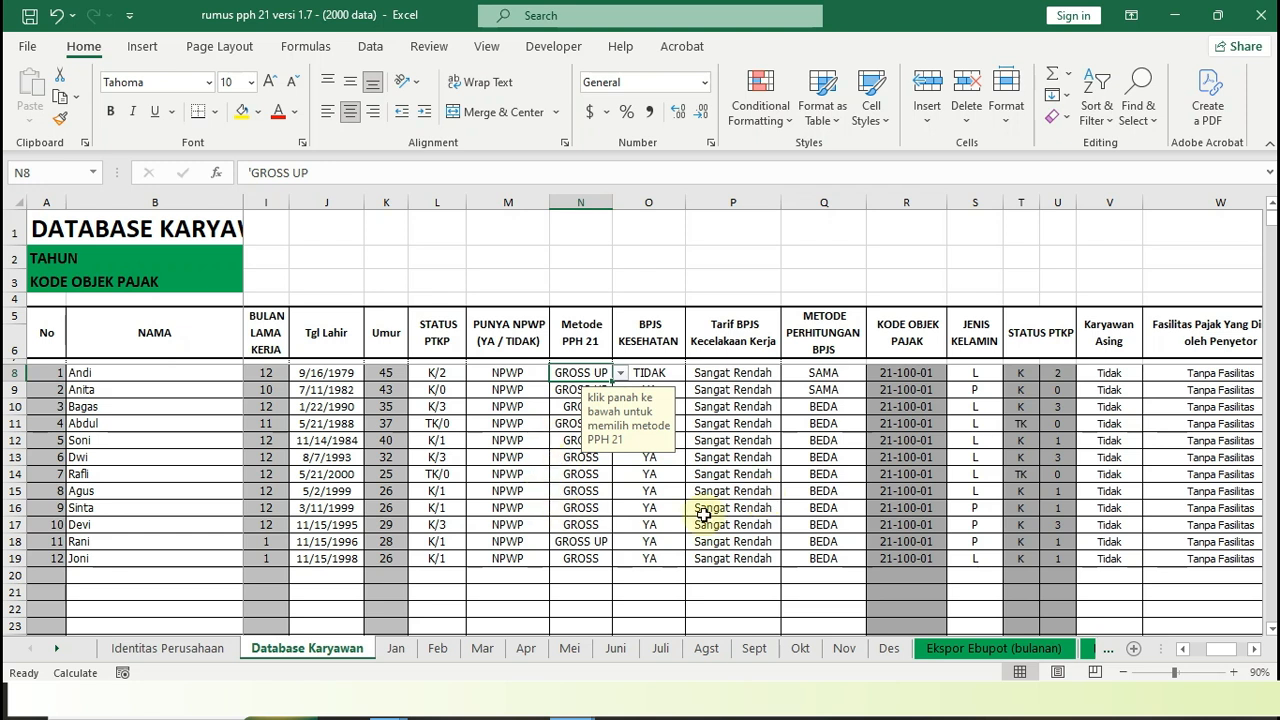
click(1186, 650)
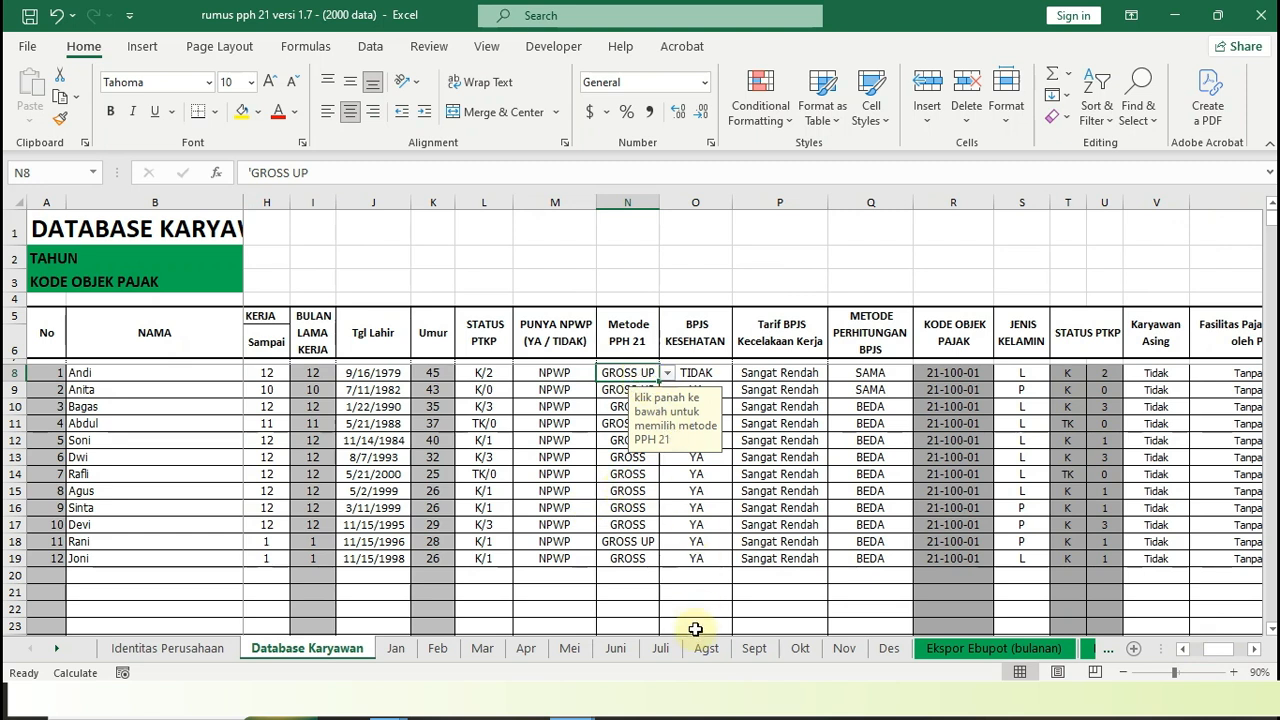
click(637, 544)
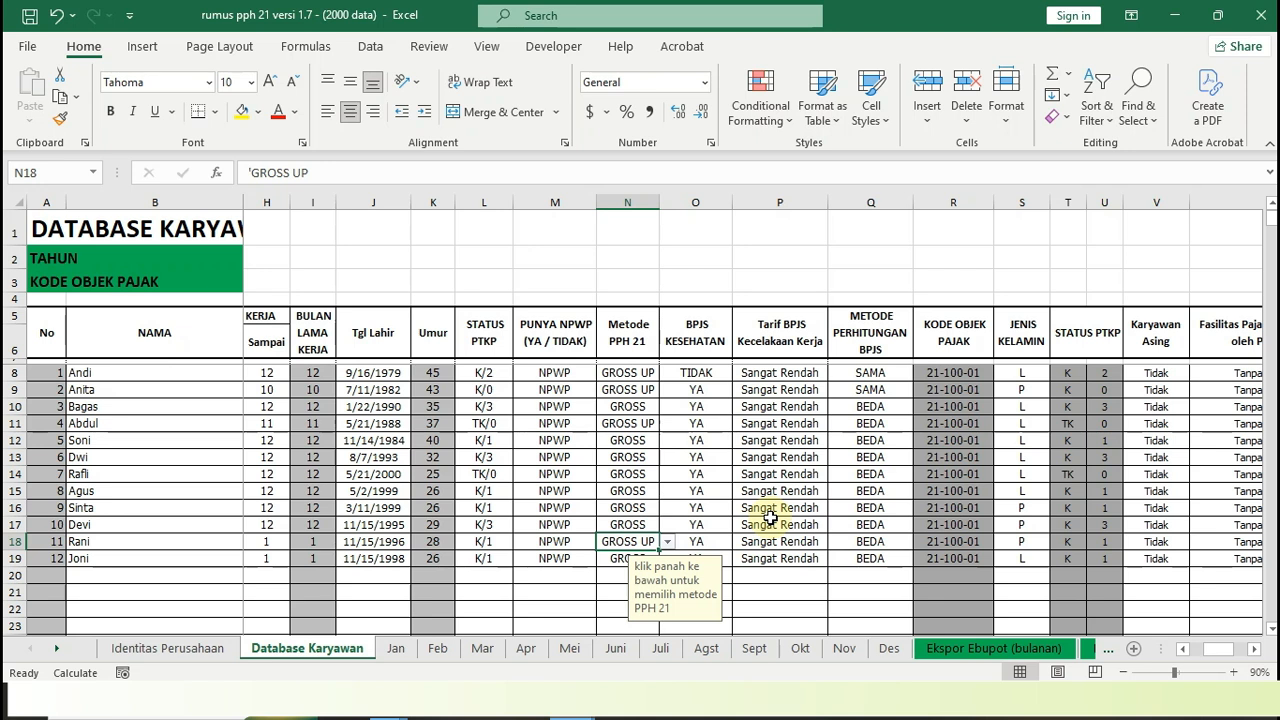
click(562, 546)
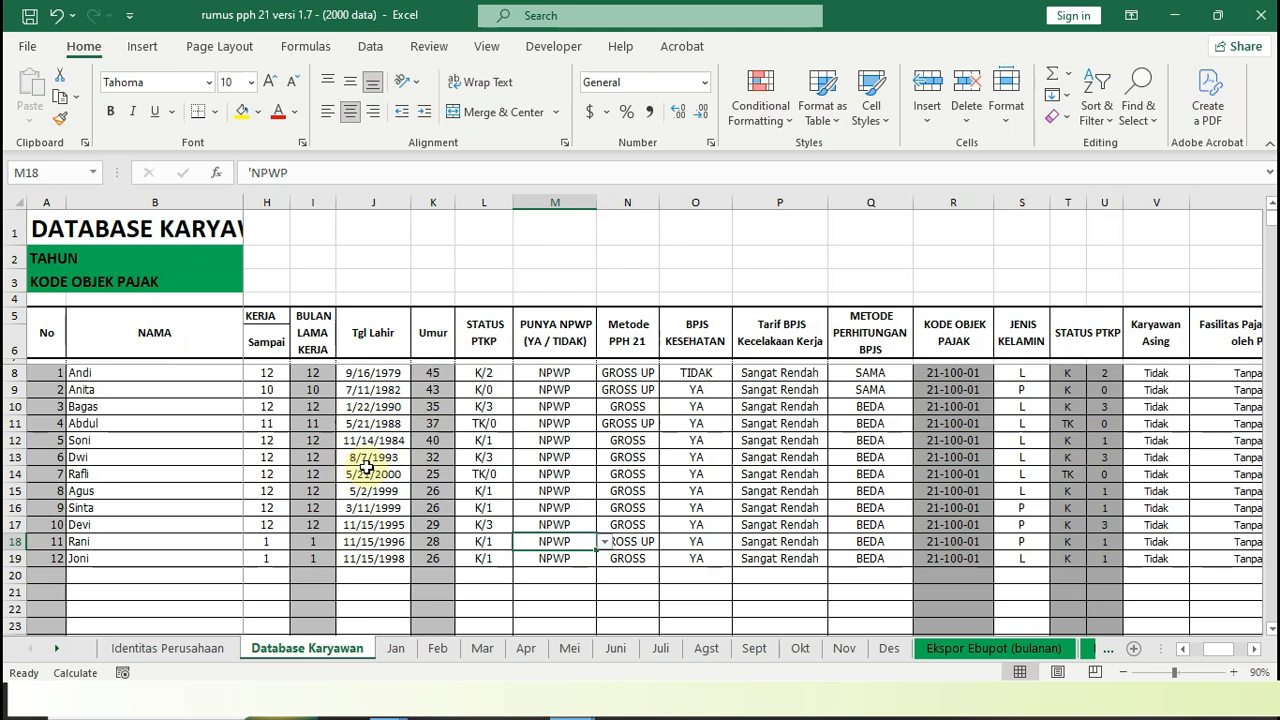
Go back to the first columns of the employee database and select the TAHUN value
click(1183, 649)
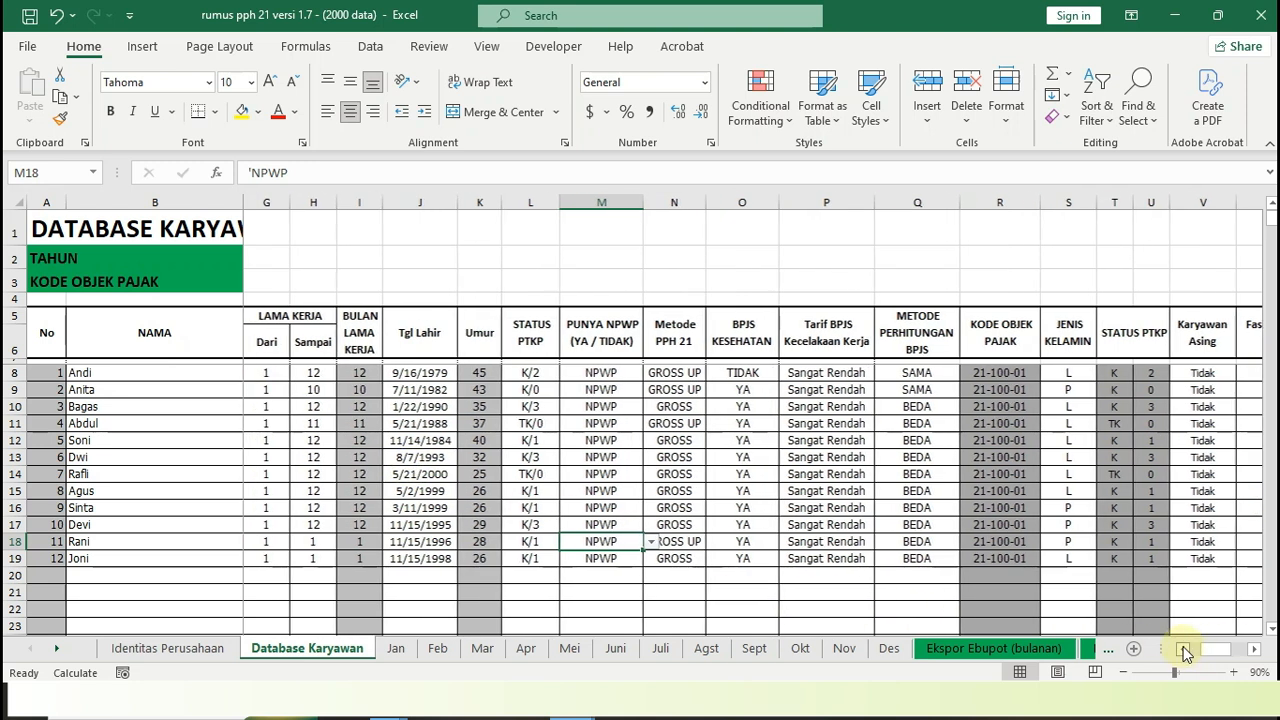
click(1183, 649)
click(325, 264)
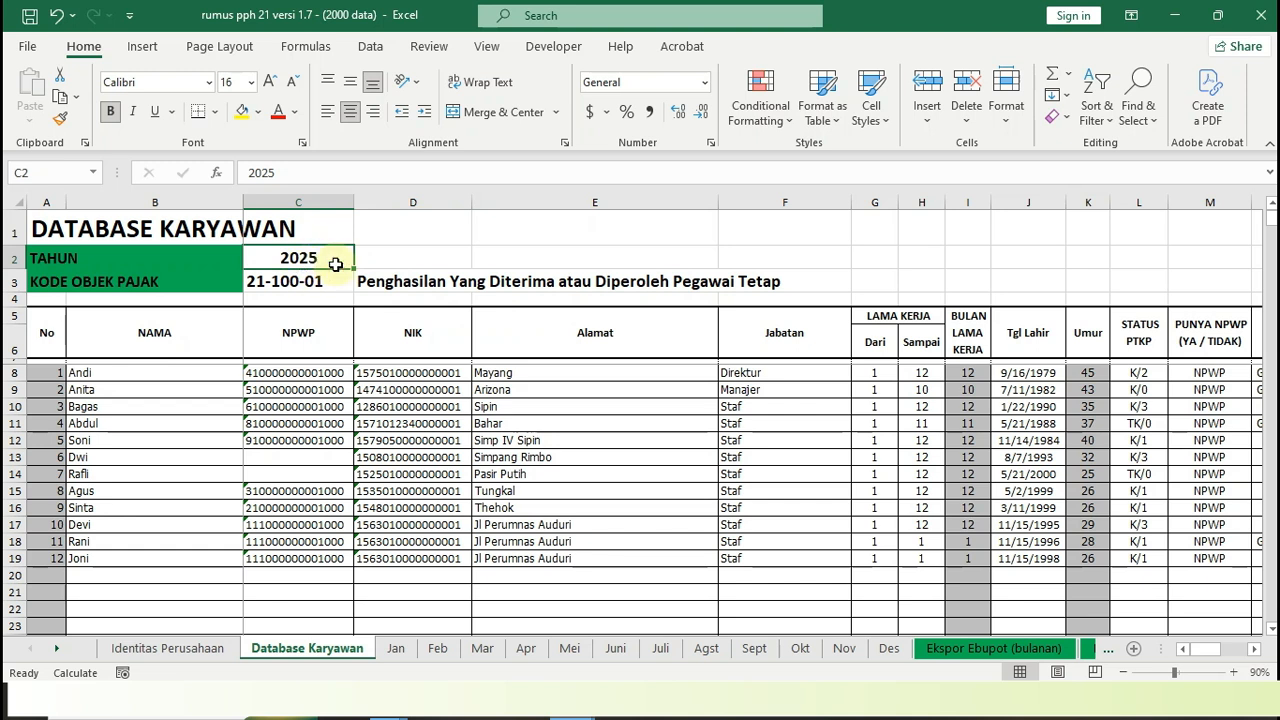
Open the Jan sheet and go through the first employee's Gaji Pokok and each Tunjangan field from Pangan to Lainnya
click(396, 652)
drag(1271, 616, 1262, 205)
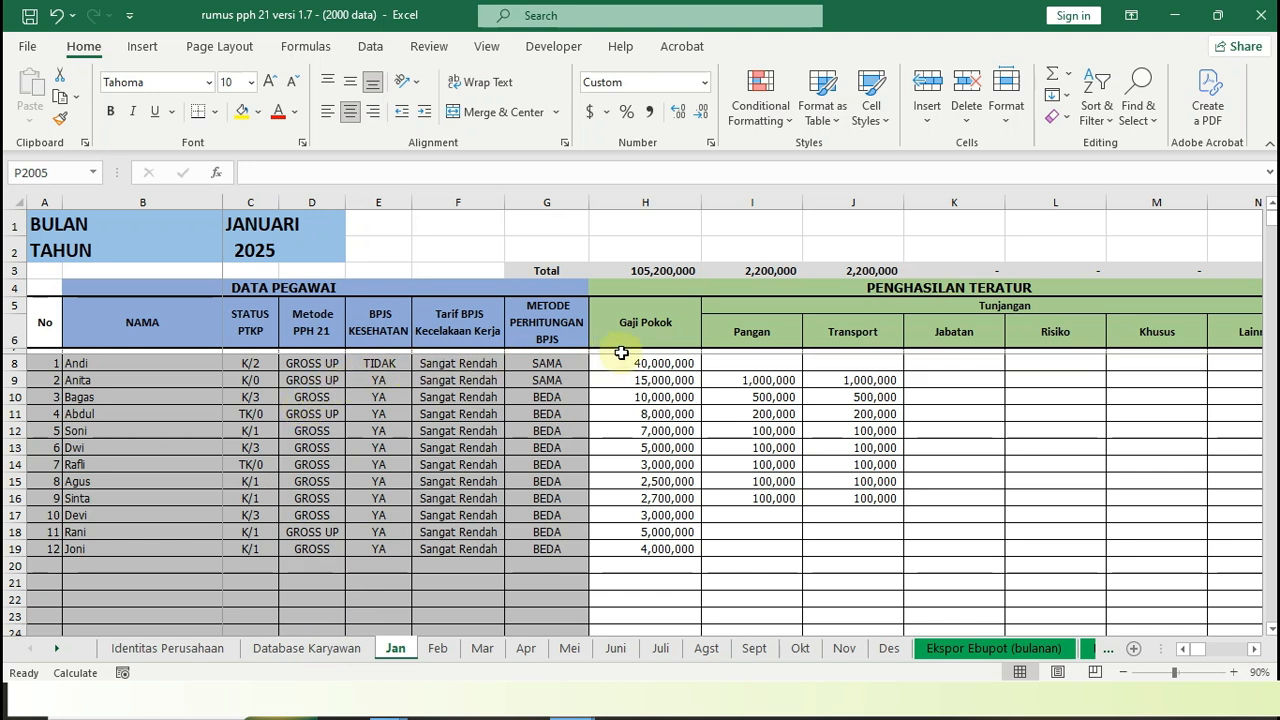
click(634, 362)
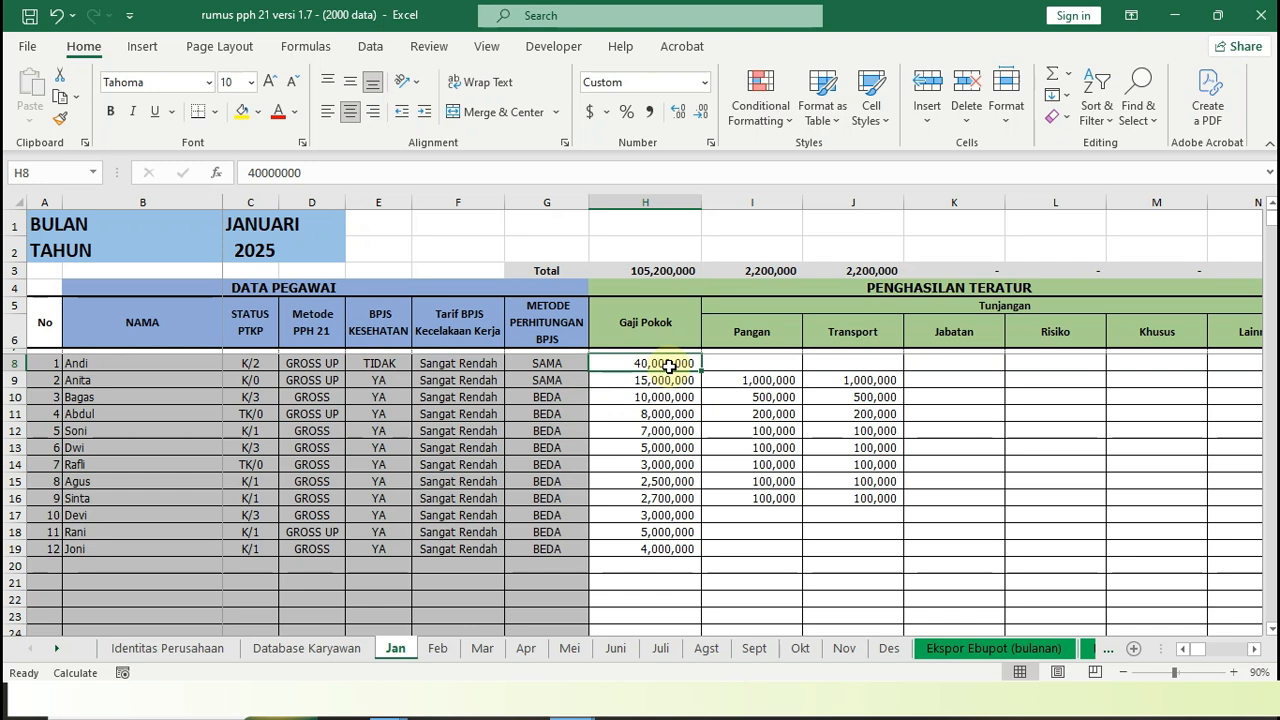
key(Right)
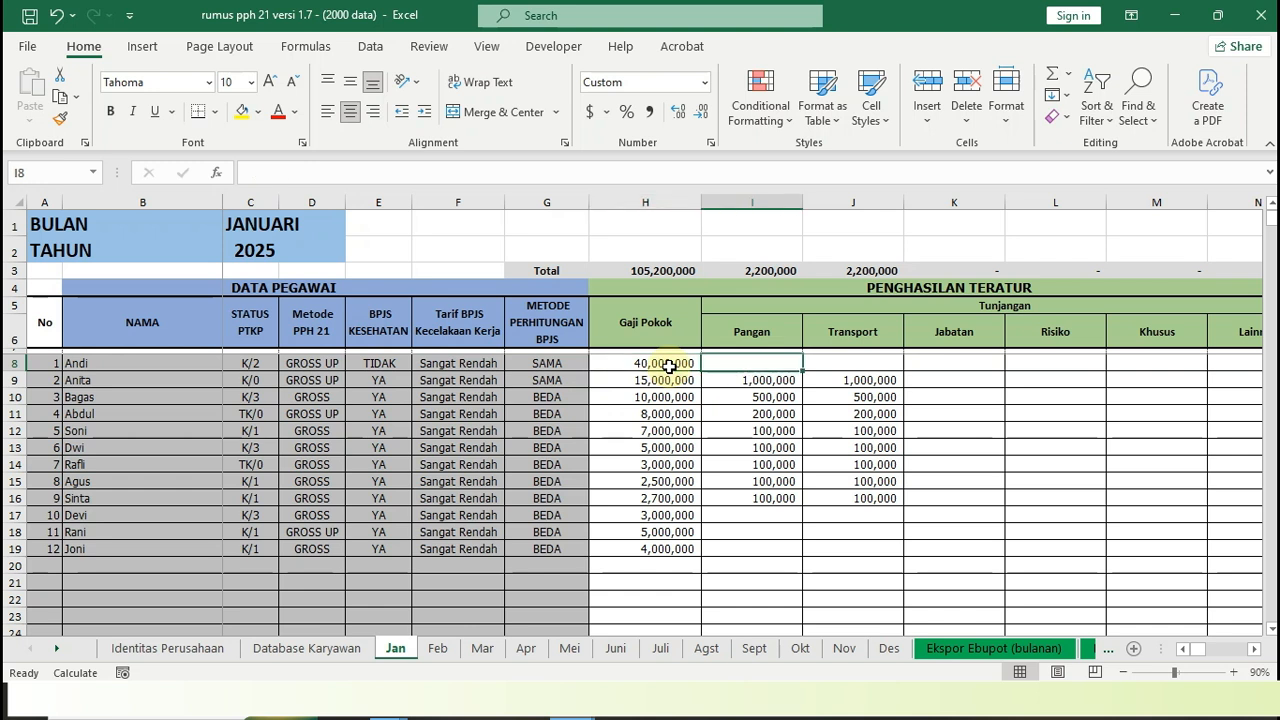
key(Right)
key(Right)
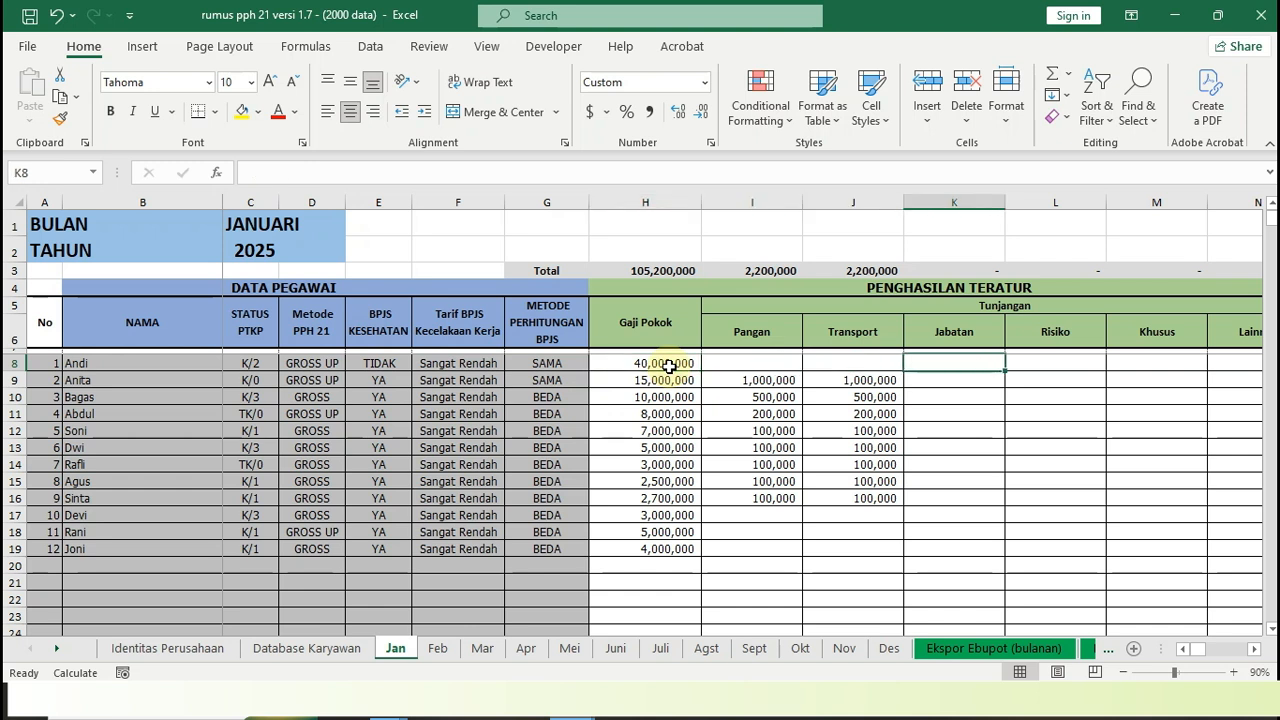
key(Right)
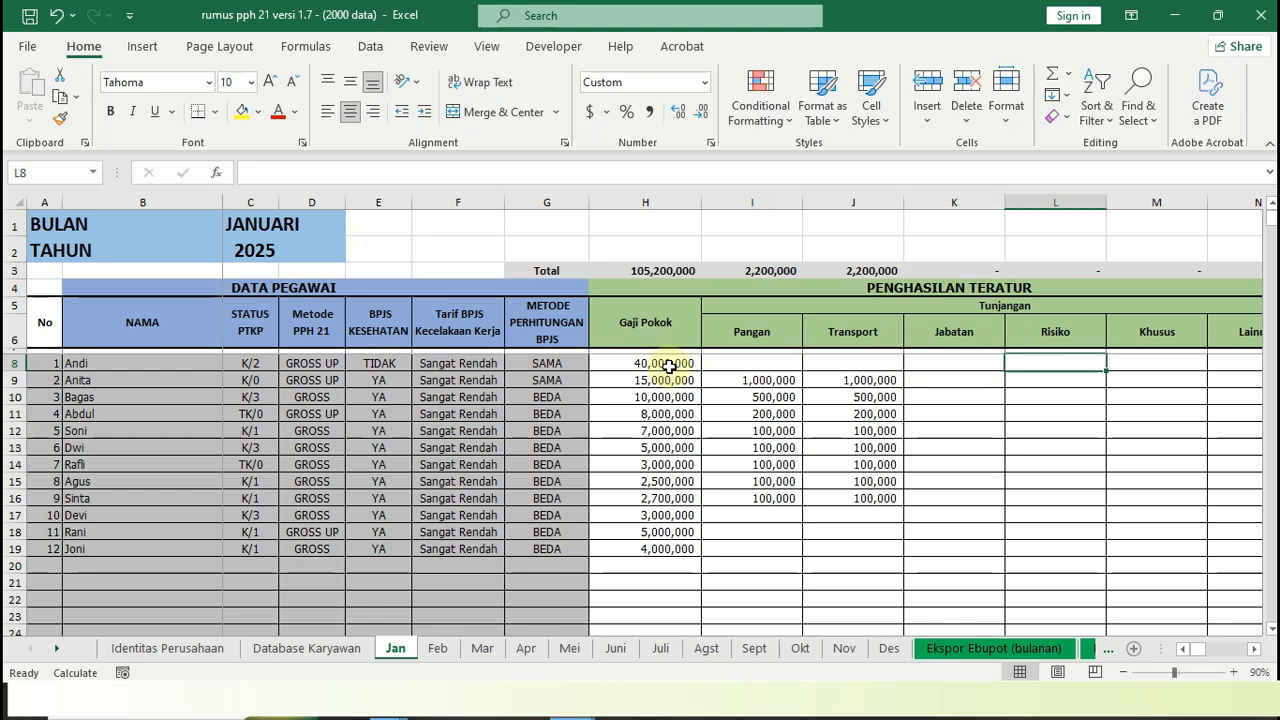
key(Right)
key(Right)
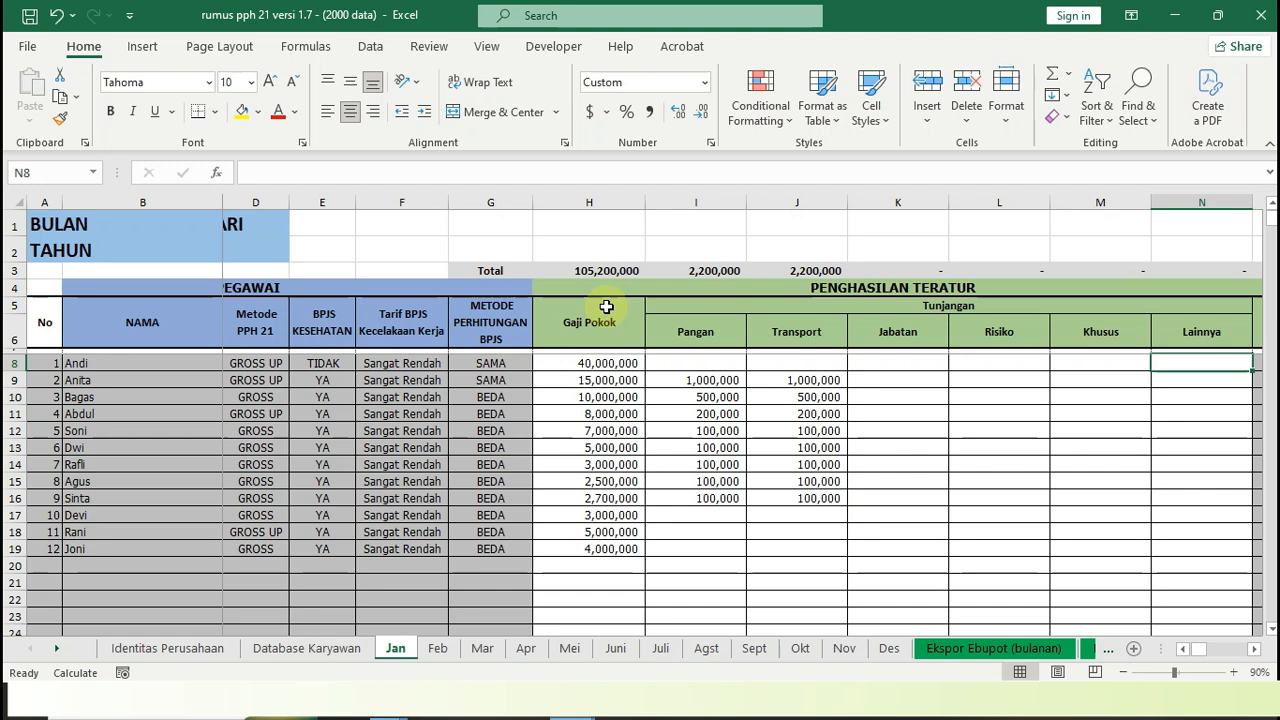
Inspect the formula of the Gaji Pokok total and the second employee's Gaji Pokok entry on the January sheet
click(604, 270)
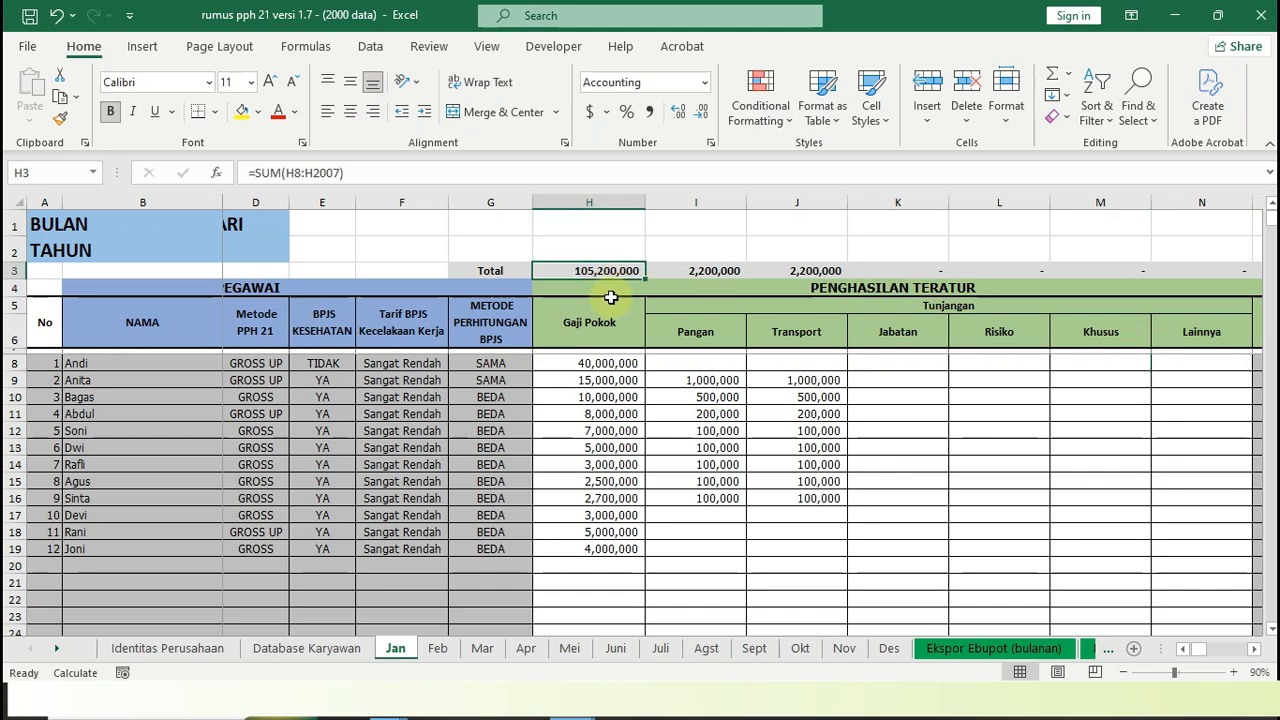
click(625, 378)
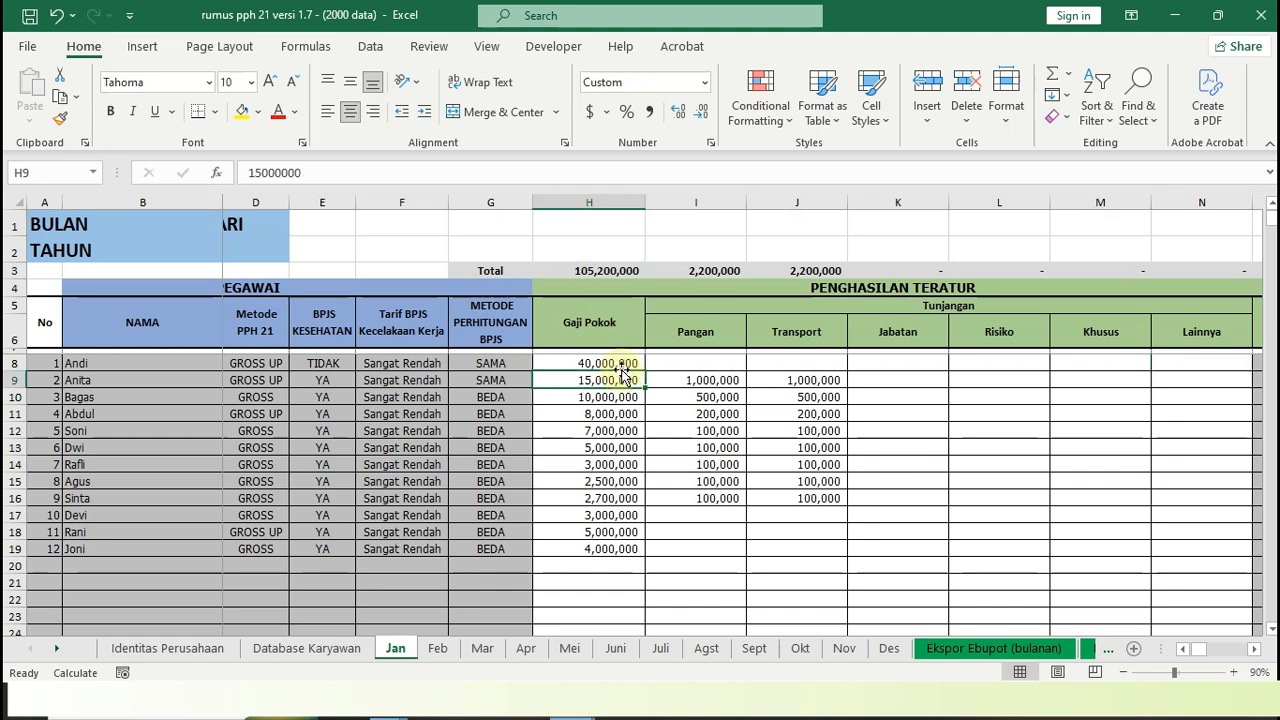
Go through the first employee's income on the January sheet from Gaji Pokok across the Tunjangan fields to Total Gaji + Tunjangan
click(620, 361)
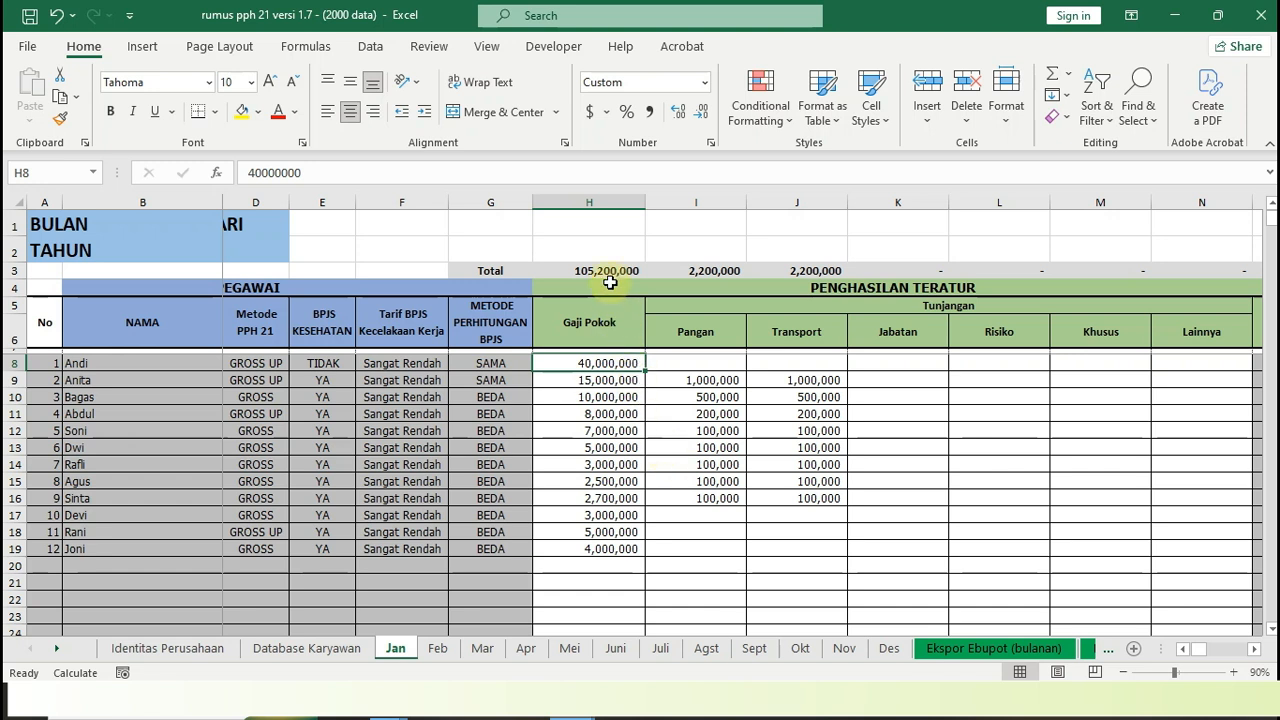
click(726, 366)
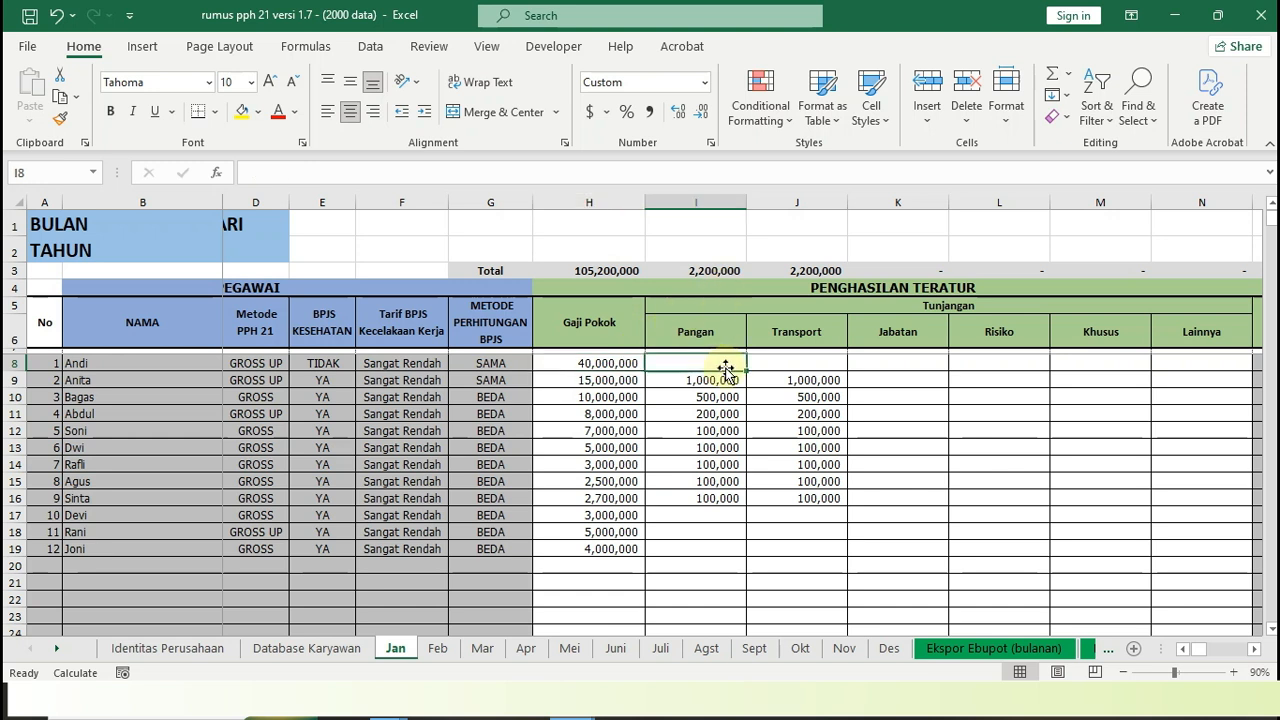
key(Right)
key(Right)
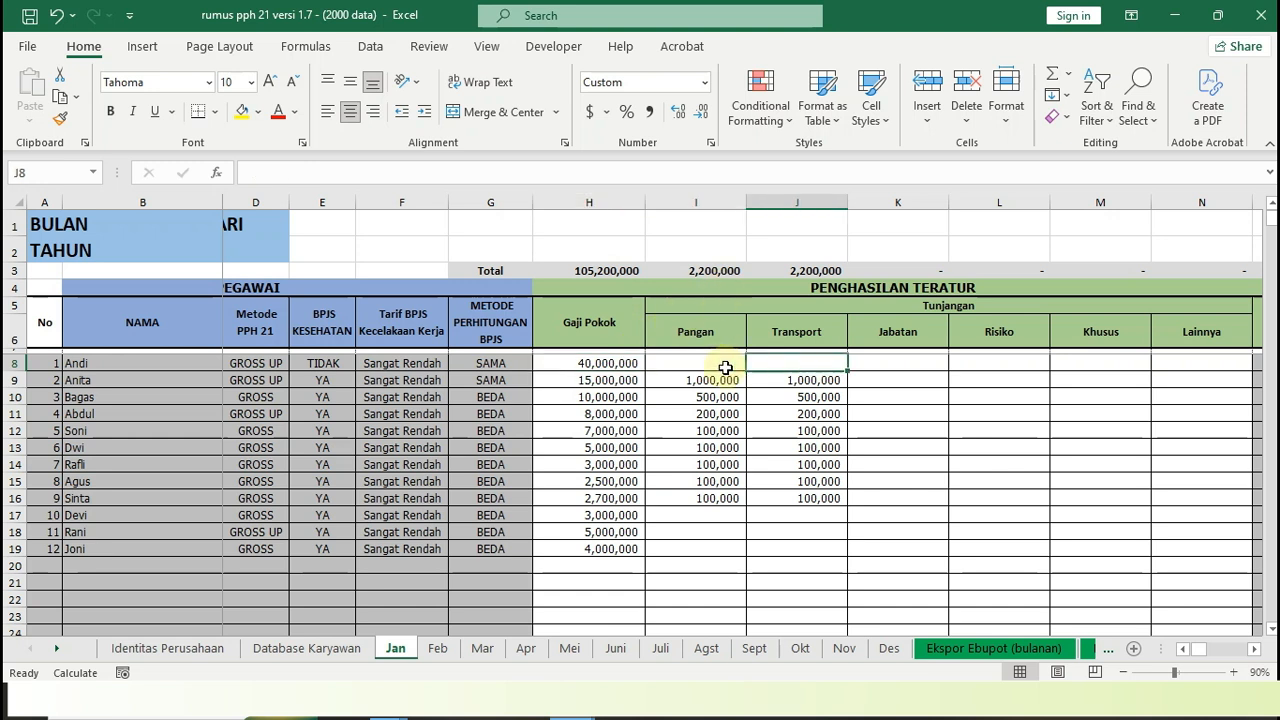
key(Right)
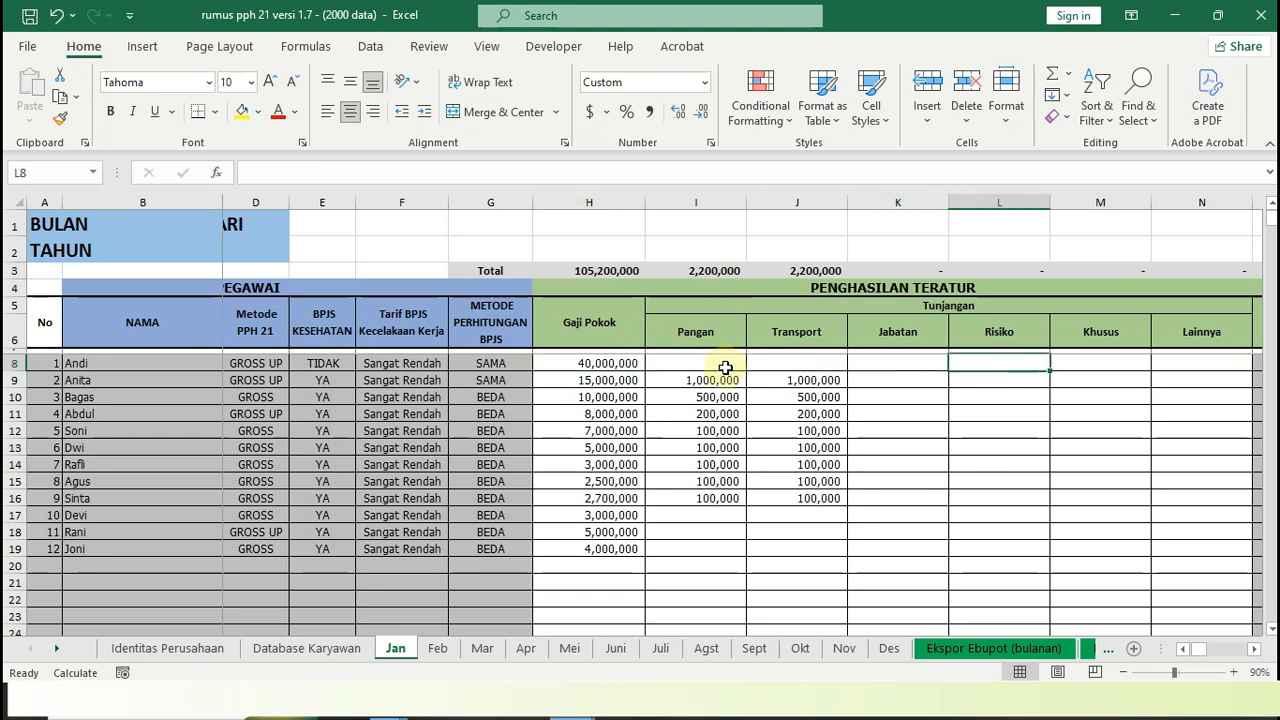
key(Right)
key(Right)
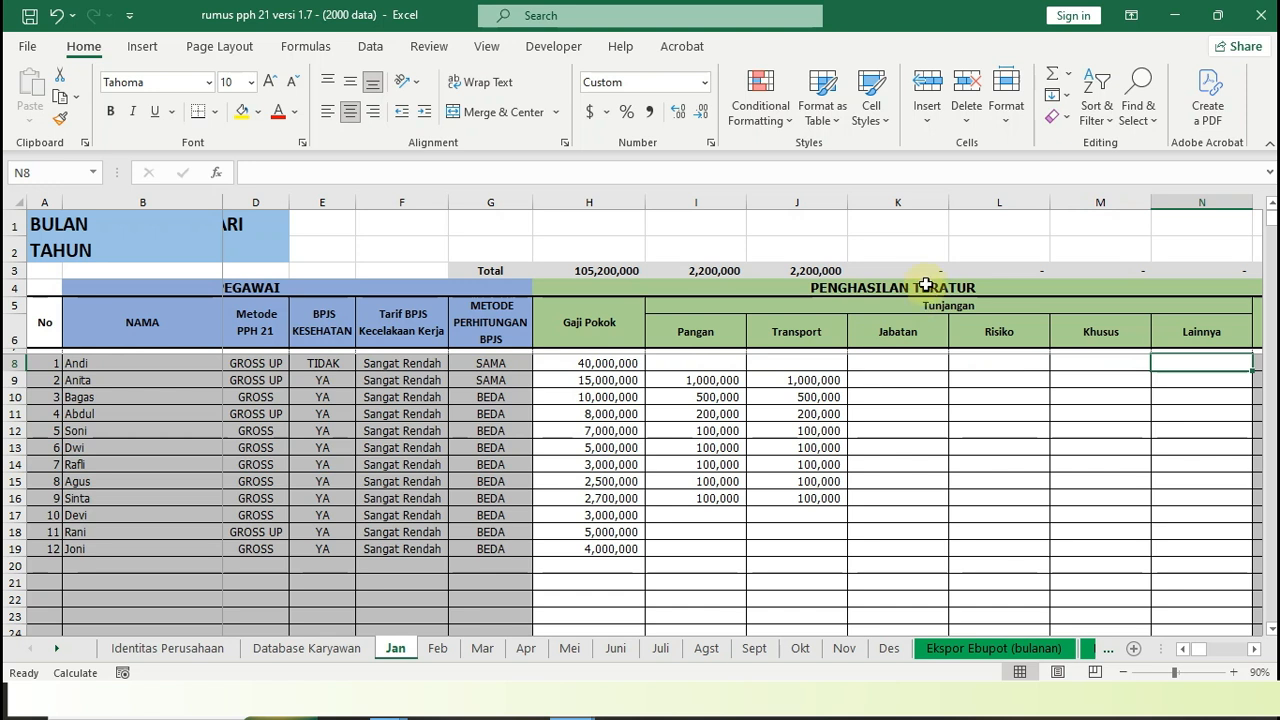
key(Right)
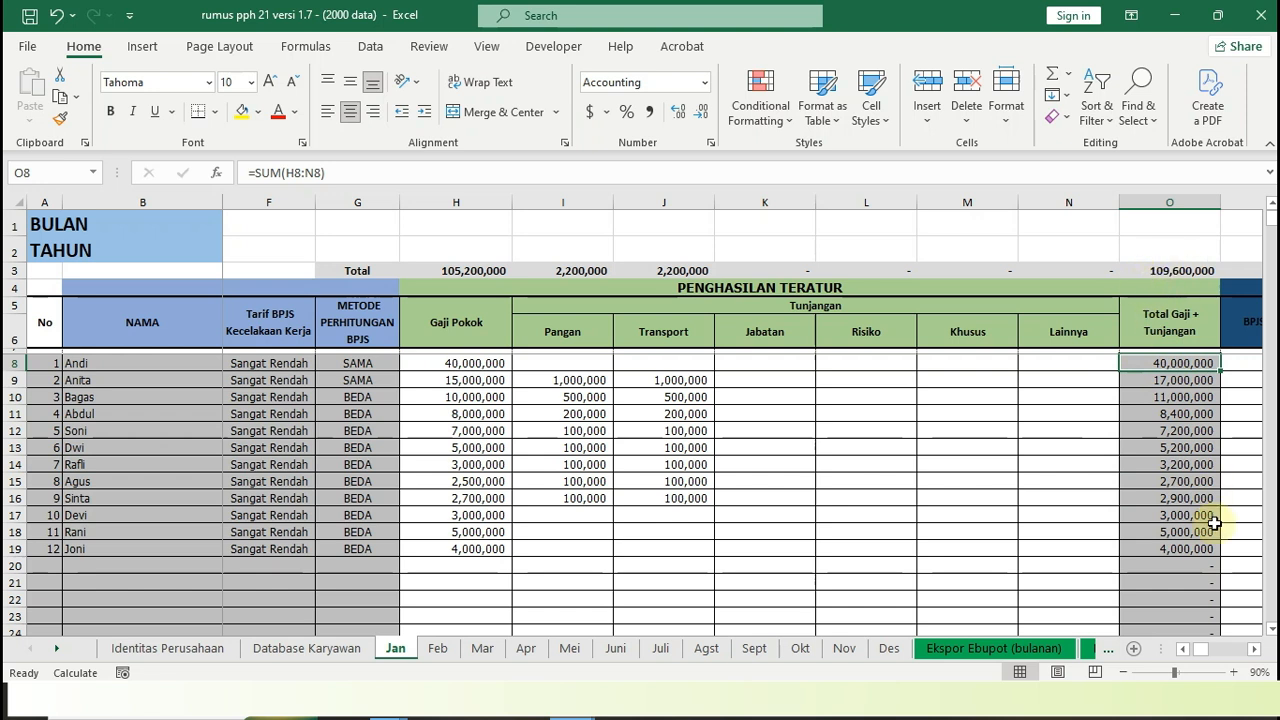
View the first employee's BPJS Kesehatan and BPJS Ketenagakerjaan wage entries, and check the METODE PERHITUNGAN BPJS field
key(Right)
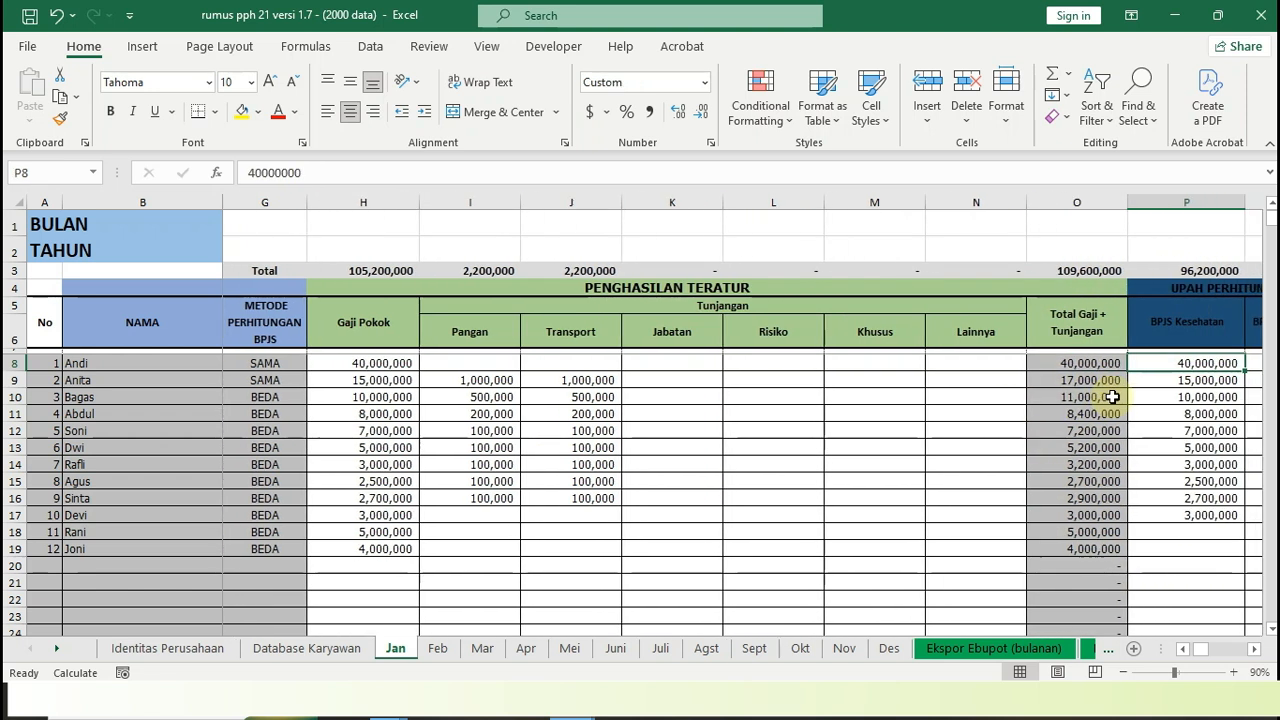
key(Right)
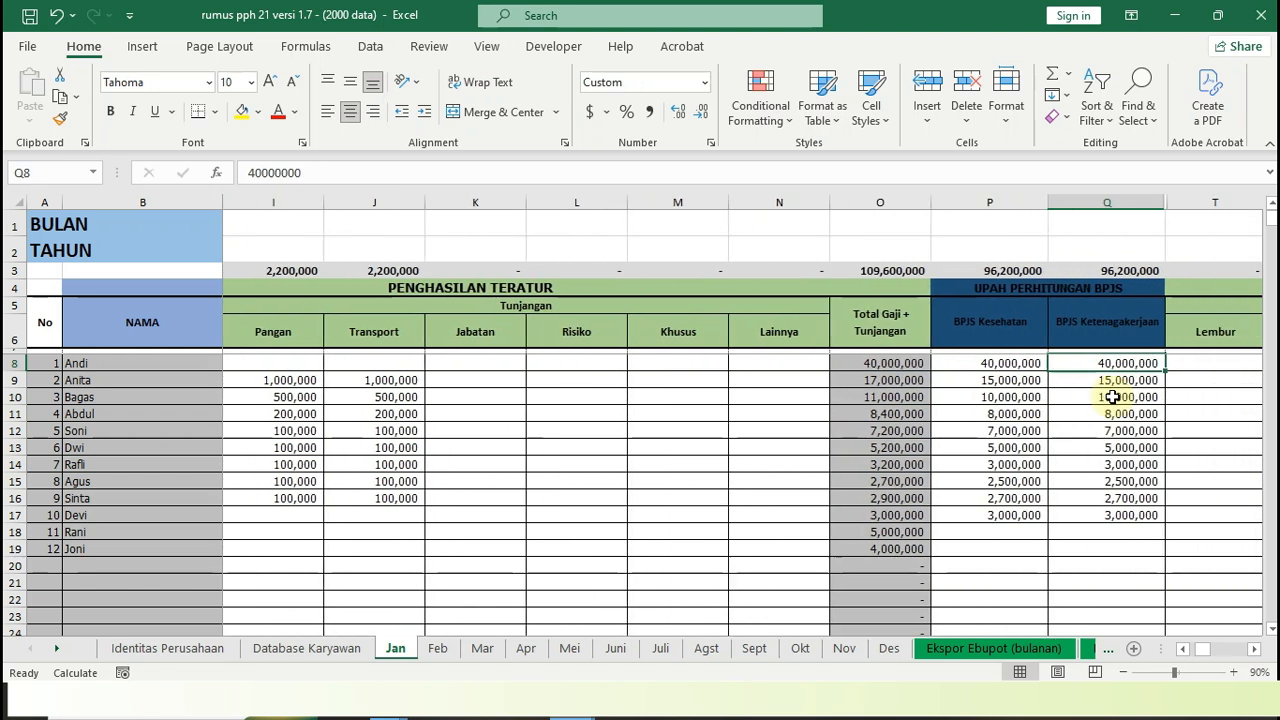
key(Left)
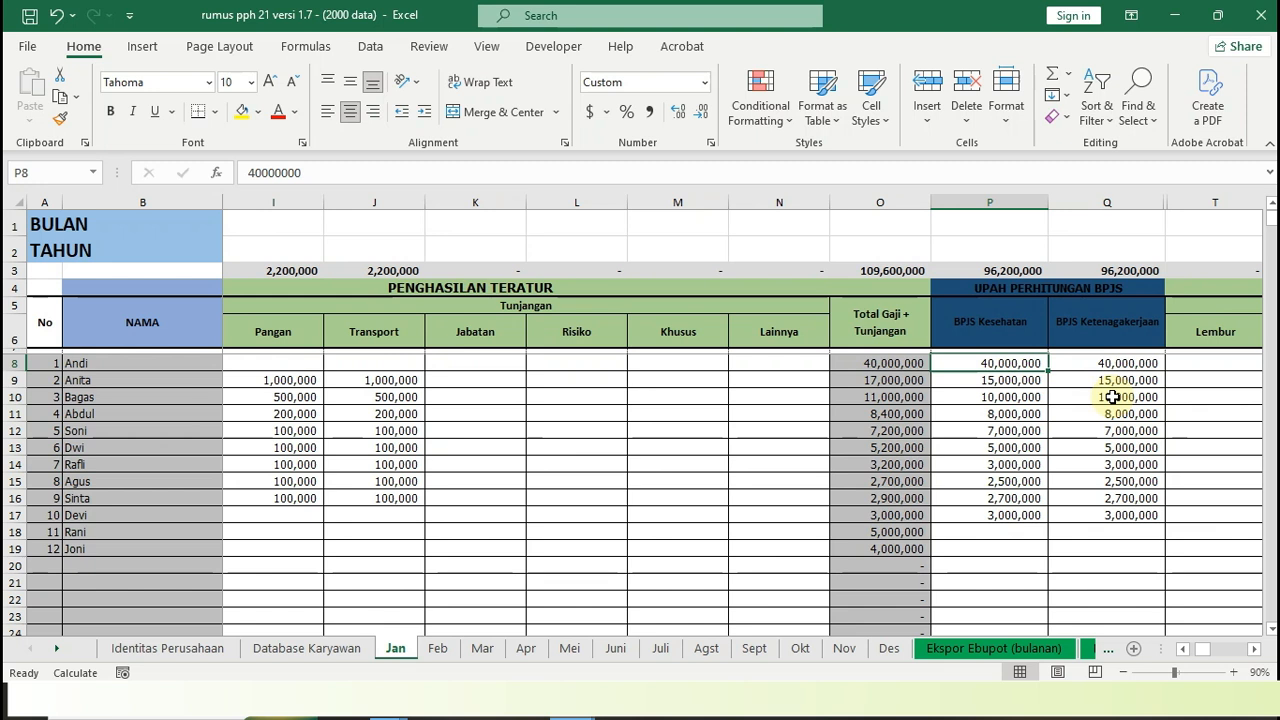
key(Left)
key(Left)
key(Left)
key(Left)
key(Left)
key(Left)
key(Left)
key(Left)
key(Left)
key(Left)
key(Left)
key(Left)
key(Left)
key(Left)
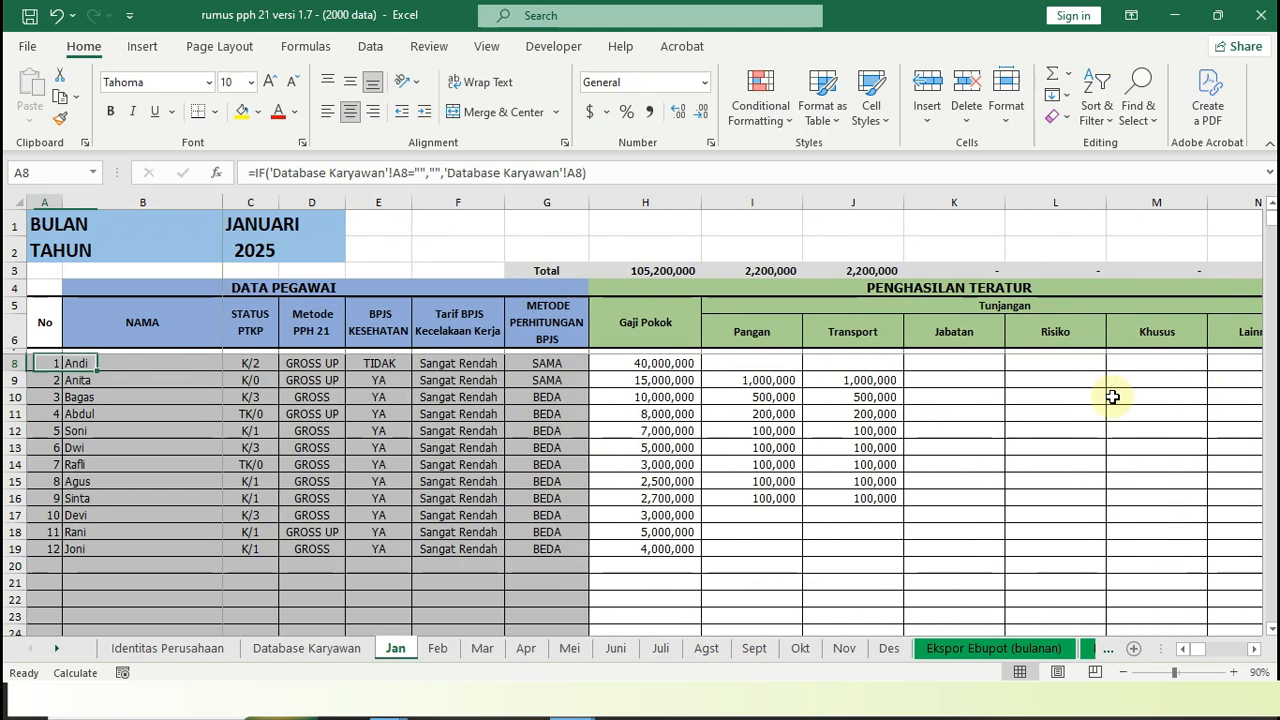
key(Right)
key(Right)
key(Right)
key(Right)
key(Right)
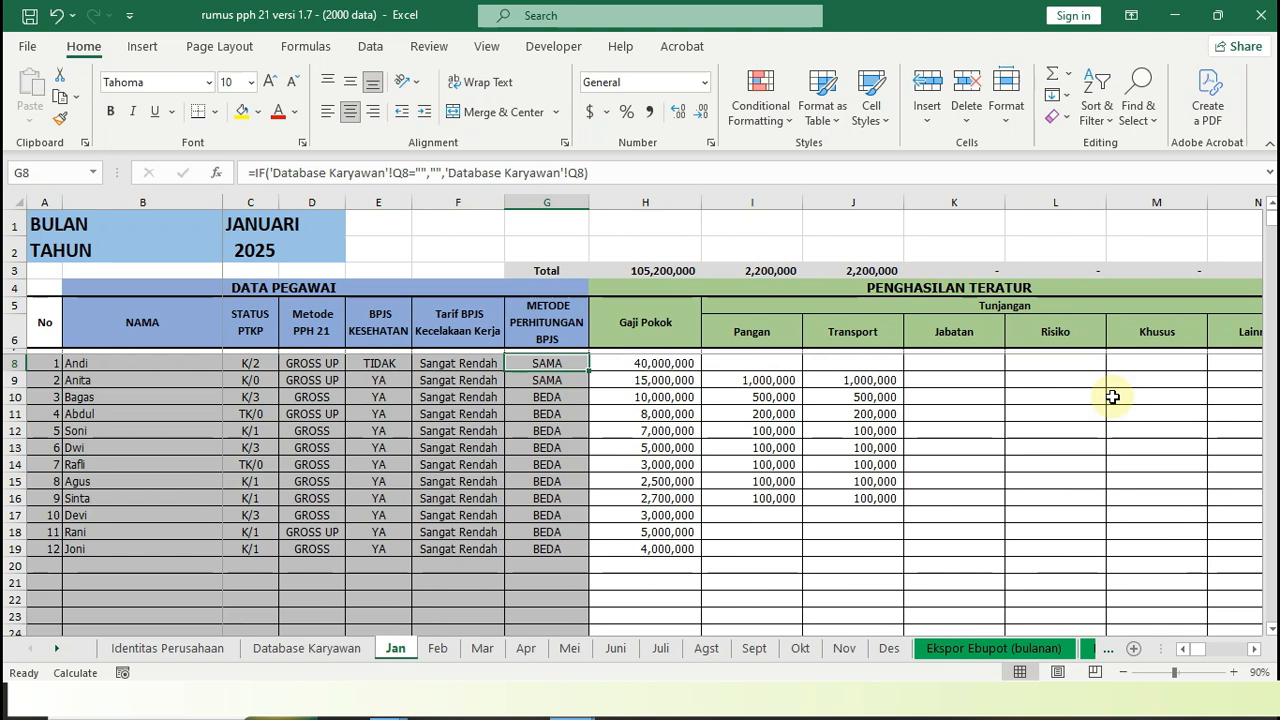
Compare the first employee's BPJS Kesehatan wage with Total Gaji + Tunjangan, and return to METODE PERHITUNGAN BPJS
key(Right)
key(Right)
key(Right)
key(Right)
key(Right)
key(Right)
key(Right)
key(Right)
key(Right)
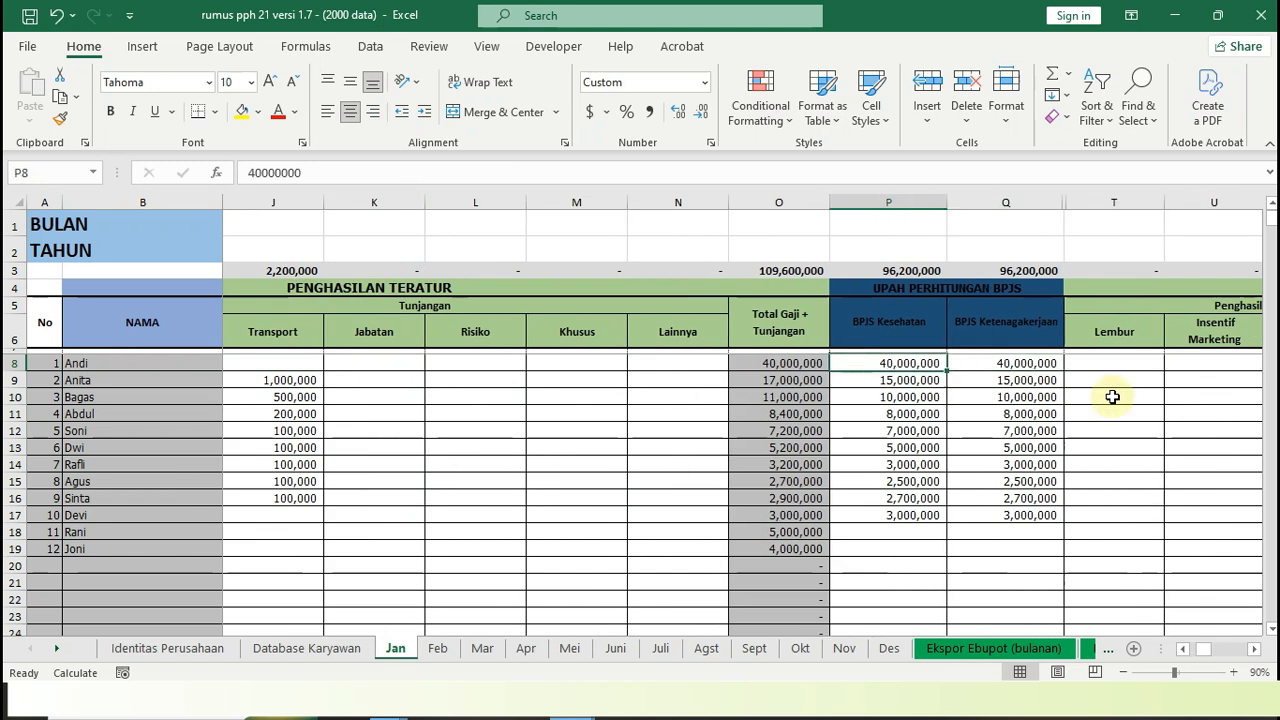
key(Left)
key(Left)
key(Left)
key(Left)
key(Left)
key(Left)
key(Left)
key(Left)
key(Left)
key(Left)
key(Left)
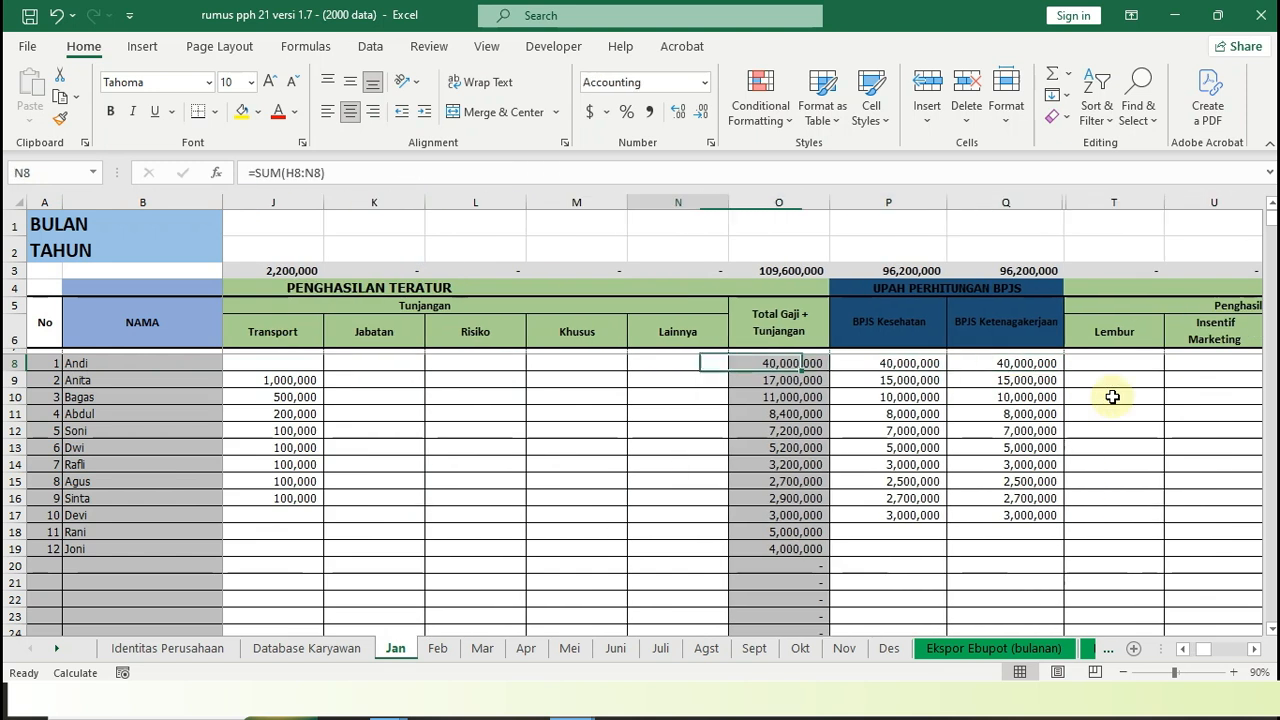
key(Right)
key(Right)
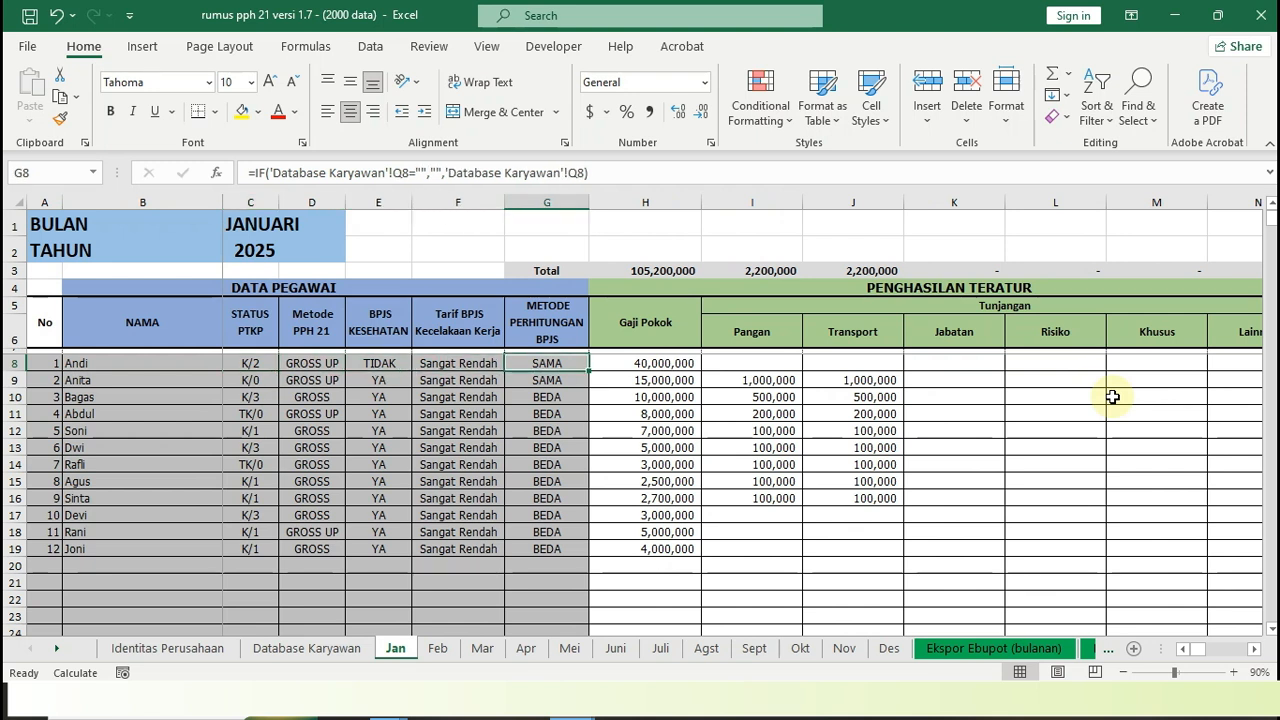
Review the first employee's UPAH PERHITUNGAN BPJS fields as far as Lembur, and inspect the Total Gaji + Tunjangan formula
key(Right)
key(Right)
key(Right)
key(Right)
key(Right)
key(Right)
key(Right)
key(Right)
key(Right)
key(Right)
key(Right)
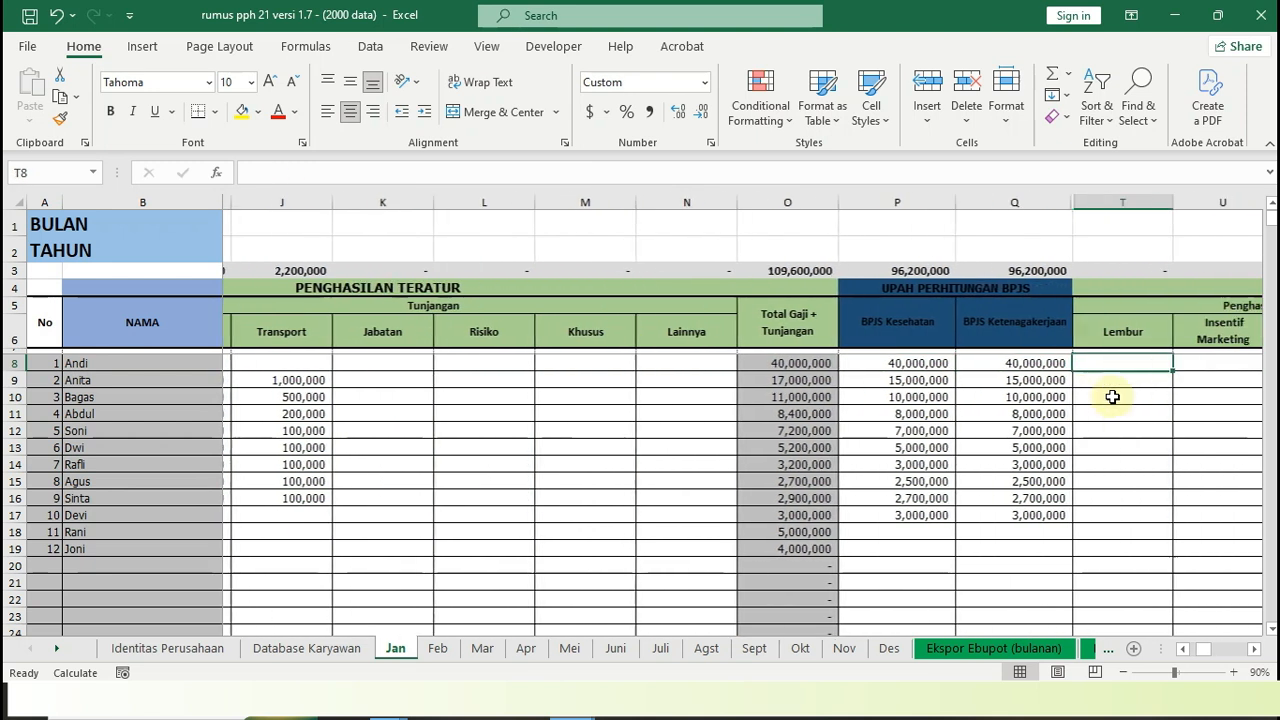
key(Left)
key(Left)
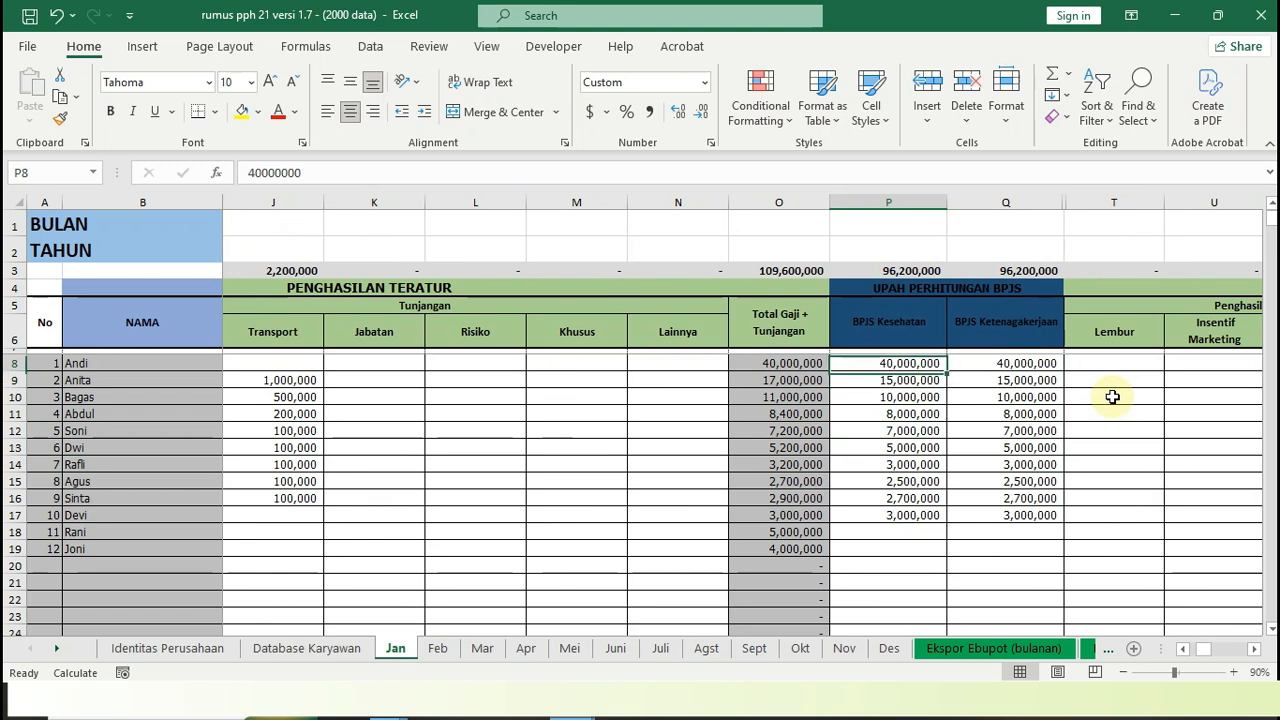
key(Left)
key(Left)
key(Left)
key(Left)
key(Left)
key(Left)
key(Right)
key(Right)
key(Right)
key(Right)
key(Right)
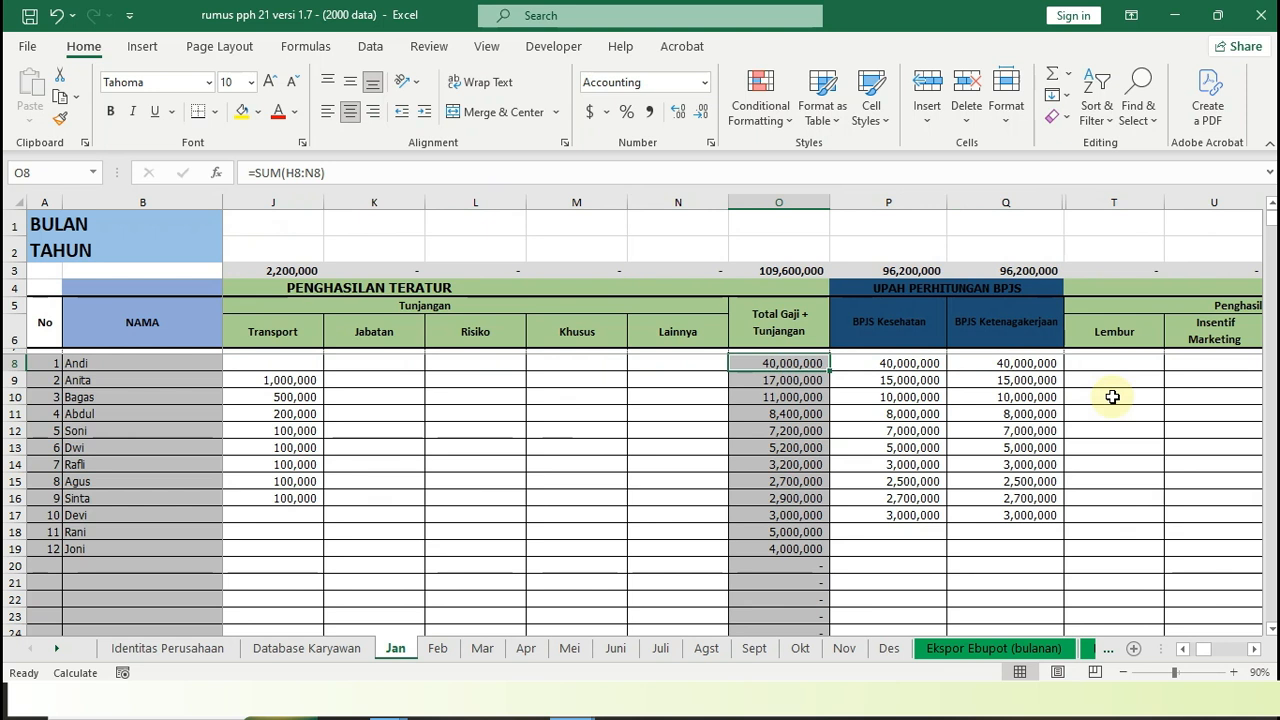
Look back over the first employee's Tunjangan fields to Pangan and select the BPJS Kesehatan wage entry again
key(Left)
key(Left)
key(Left)
key(Left)
key(Left)
key(Left)
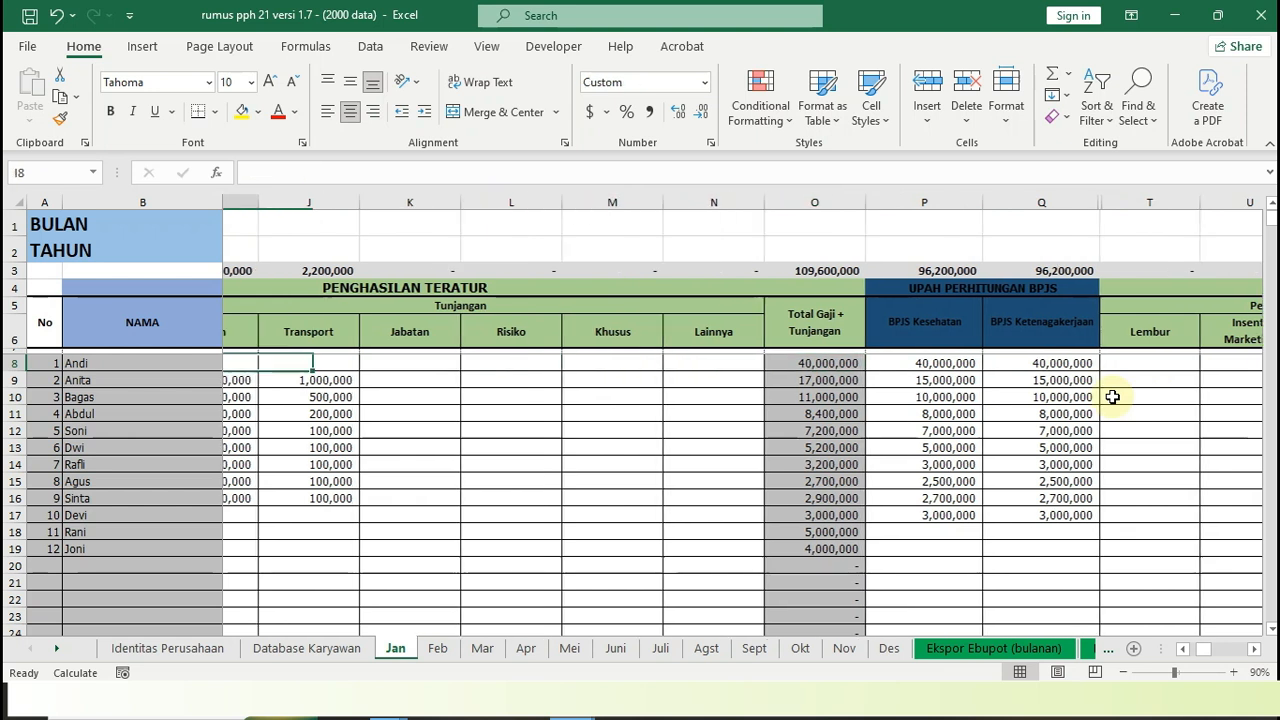
key(Right)
key(Right)
key(Right)
key(Right)
key(Right)
key(Right)
key(Right)
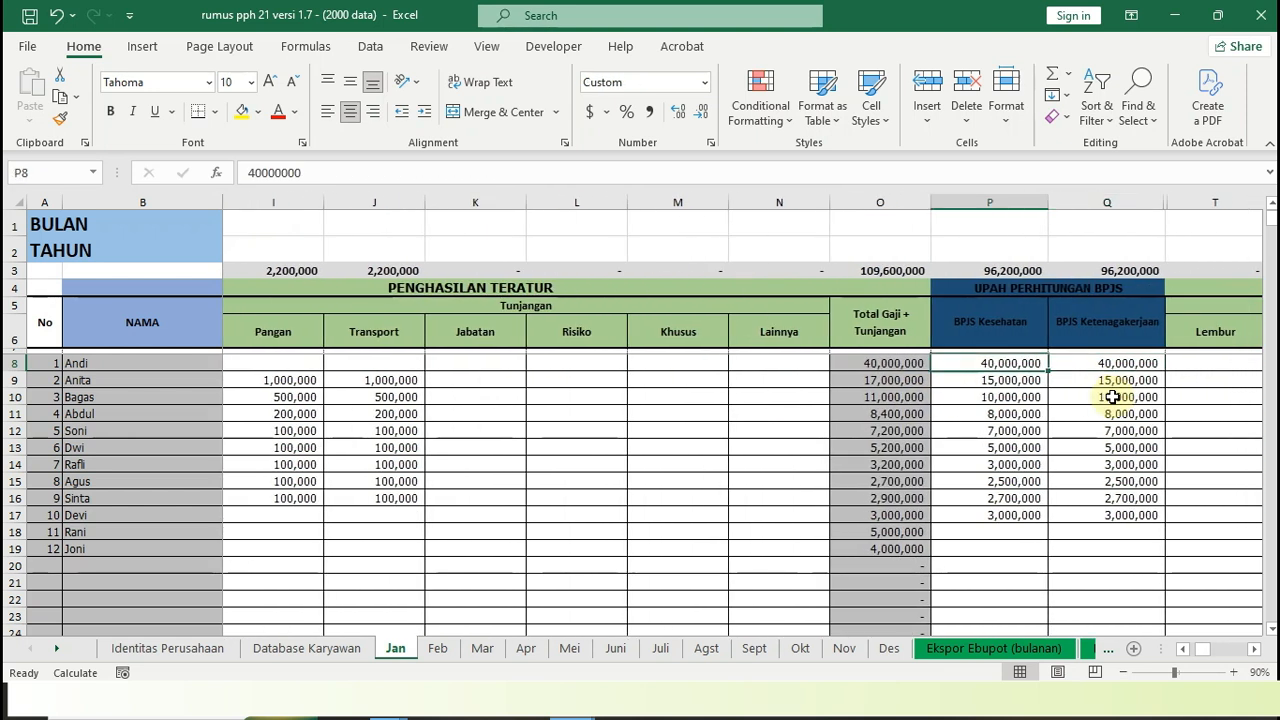
Go back to the DATA PEGAWAI columns and select the first employee's METODE PERHITUNGAN BPJS value
key(Left)
key(Left)
key(Left)
key(Left)
key(Left)
key(Left)
key(Left)
key(Left)
key(Left)
key(Left)
key(Left)
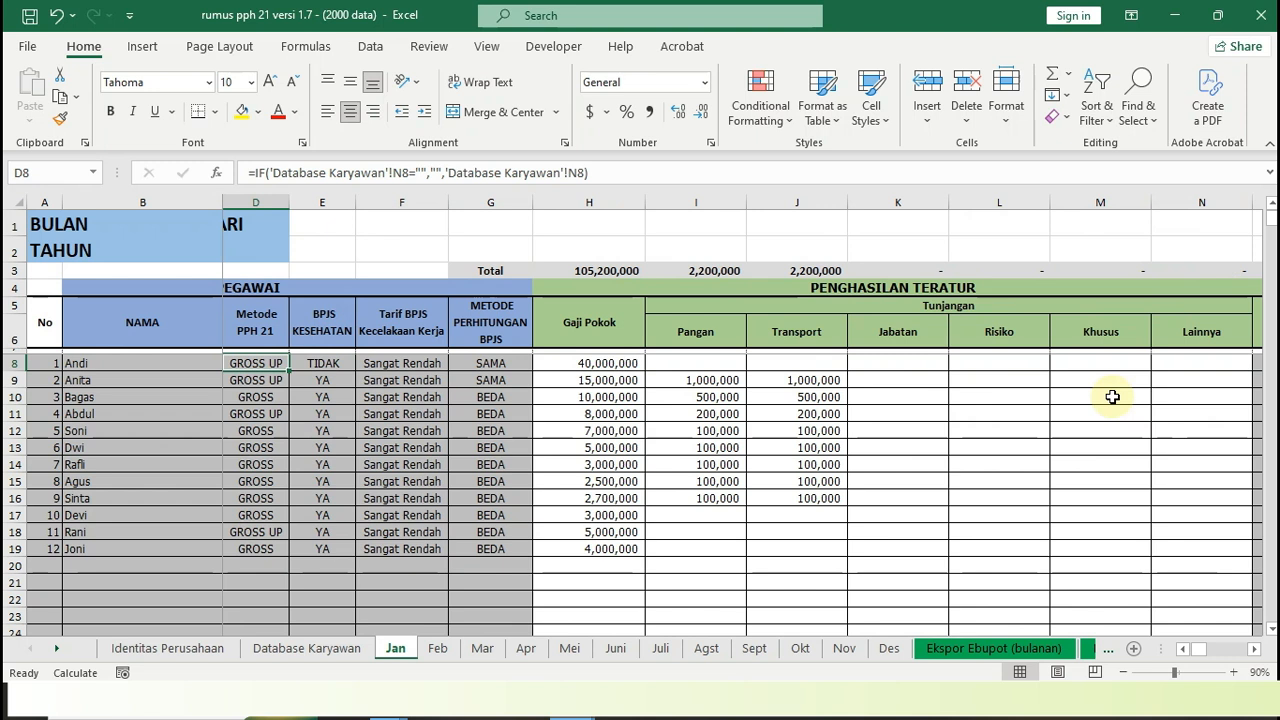
key(Right)
key(Right)
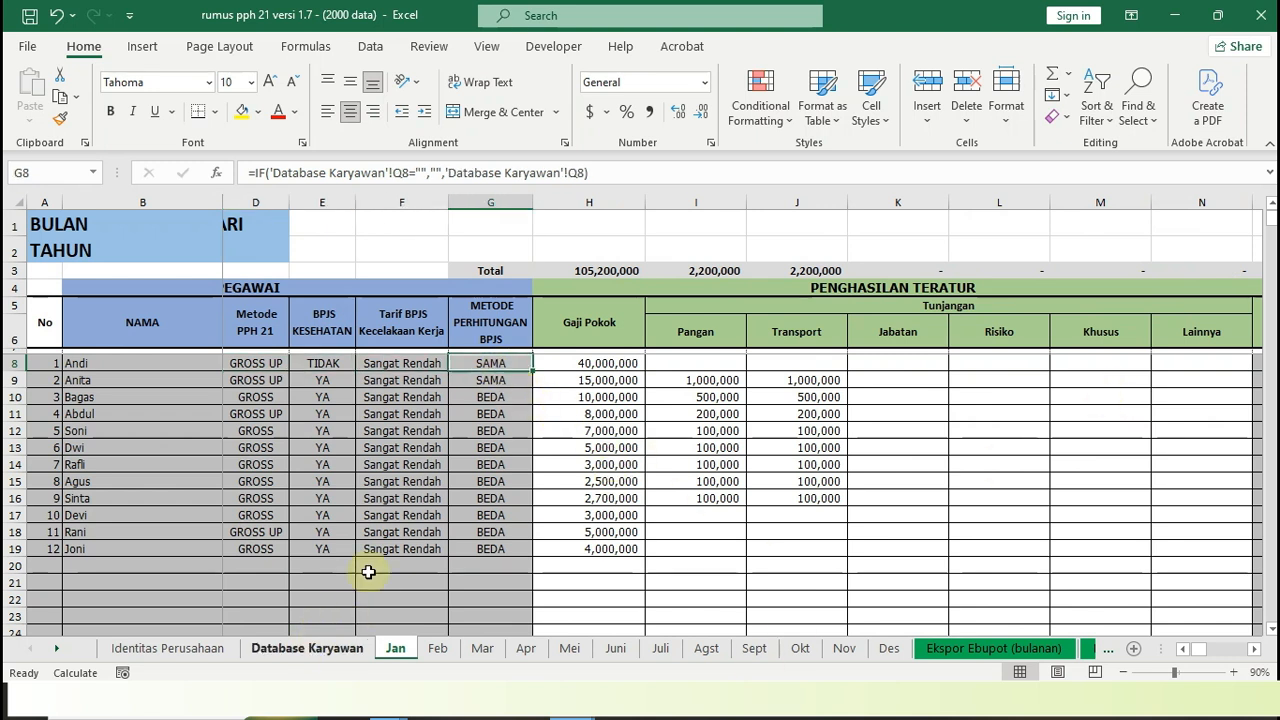
Return to UPAH PERHITUNGAN BPJS and examine the first employee's BPJS Kesehatan and BPJS Ketenagakerjaan wages in turn
key(Right)
key(Right)
key(Right)
key(Right)
key(Right)
key(Right)
key(Right)
key(Right)
key(Right)
key(Right)
key(Right)
key(Left)
key(Left)
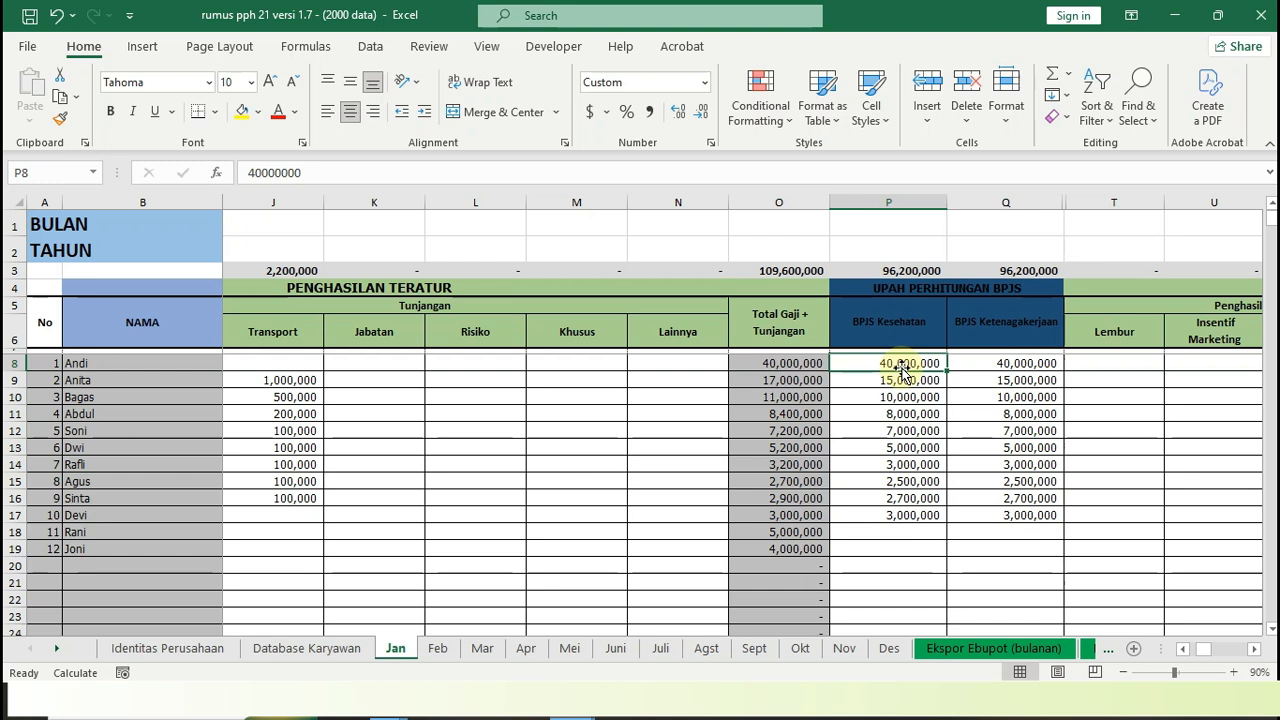
key(Right)
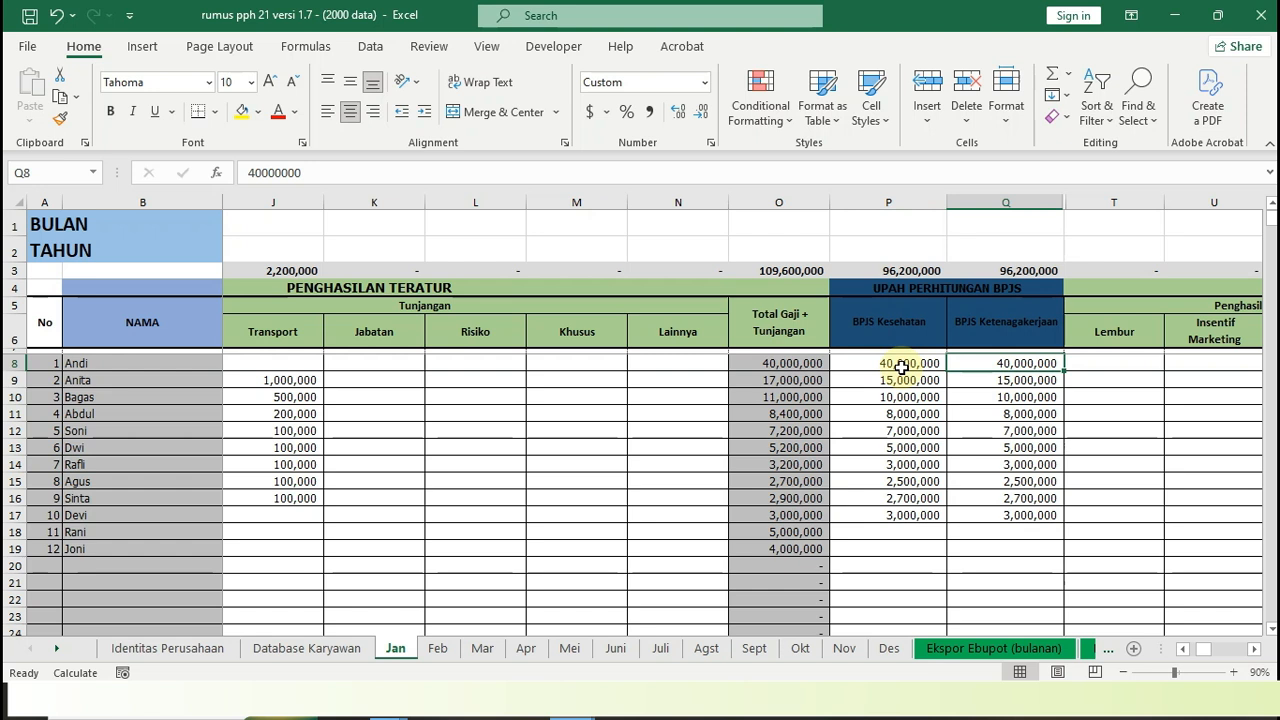
Go through the first employee's Penghasilan Lainnya fields: Lembur, Insentif Marketing, Insentif Kolektor and Lainnya
key(Right)
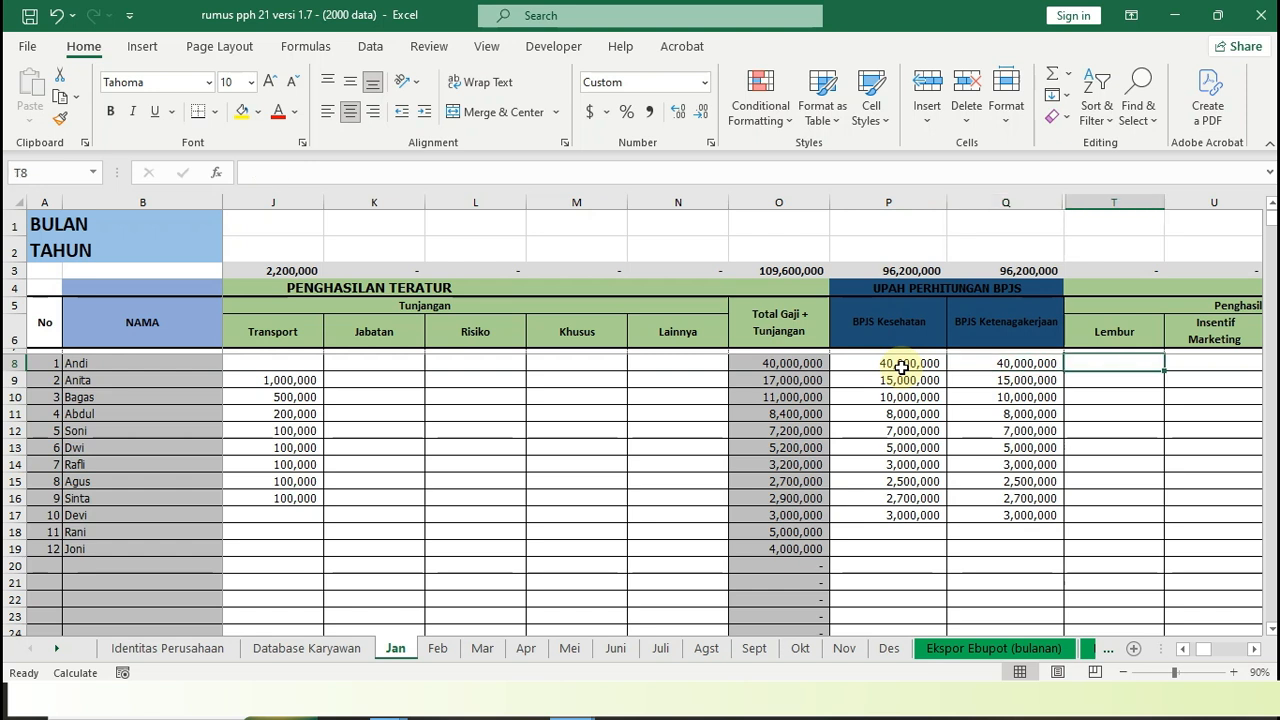
scroll(901, 367, right, 1)
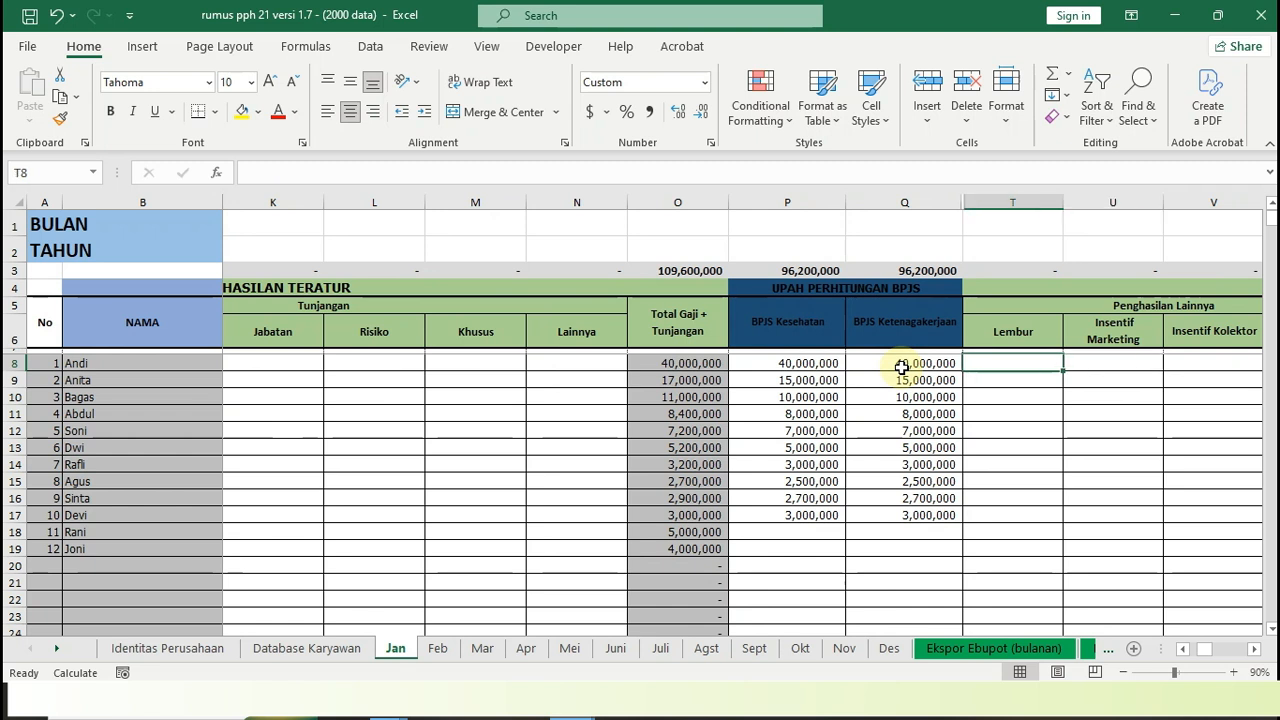
key(Right)
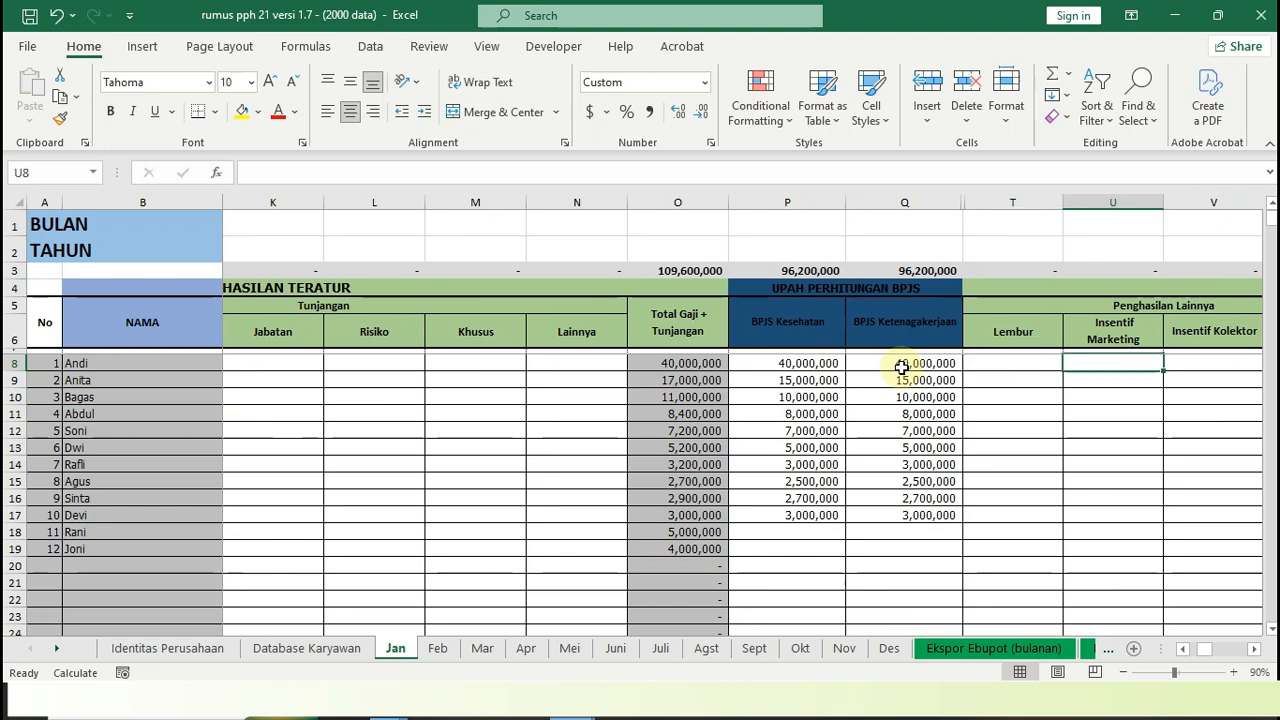
scroll(901, 367, right, 1)
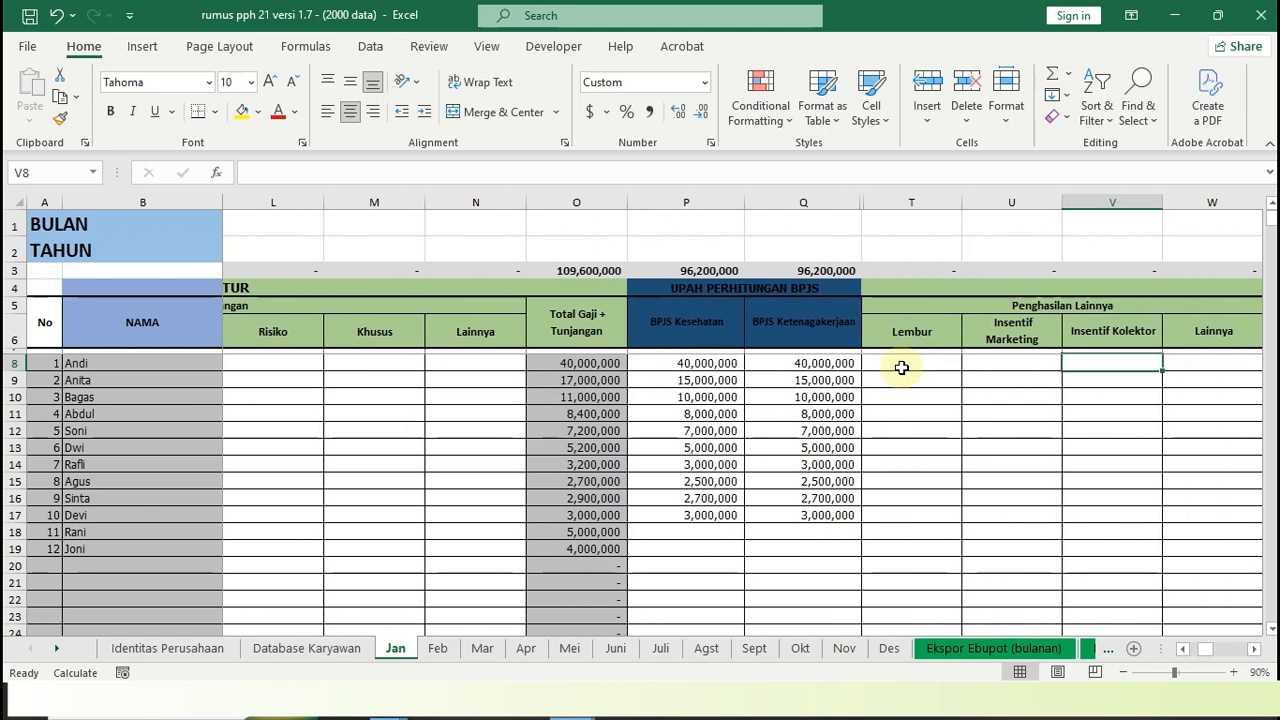
key(Right)
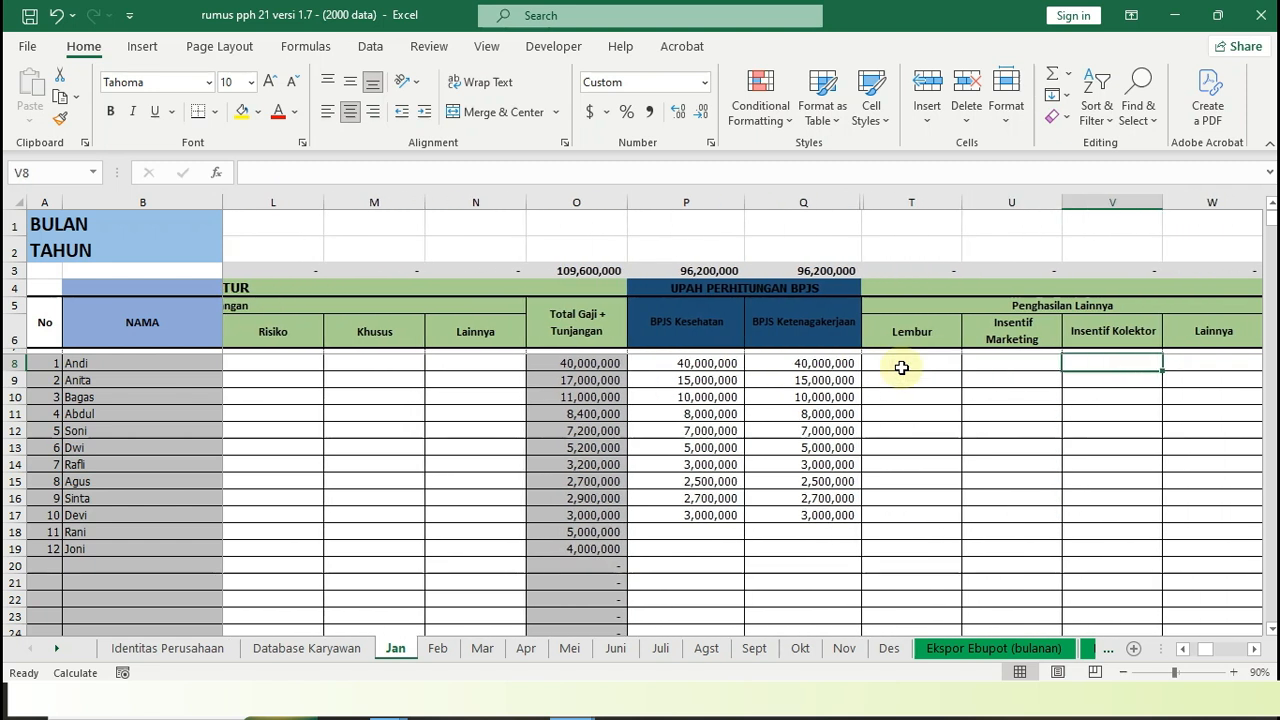
key(Left)
key(Right)
key(Right)
key(Right)
key(Left)
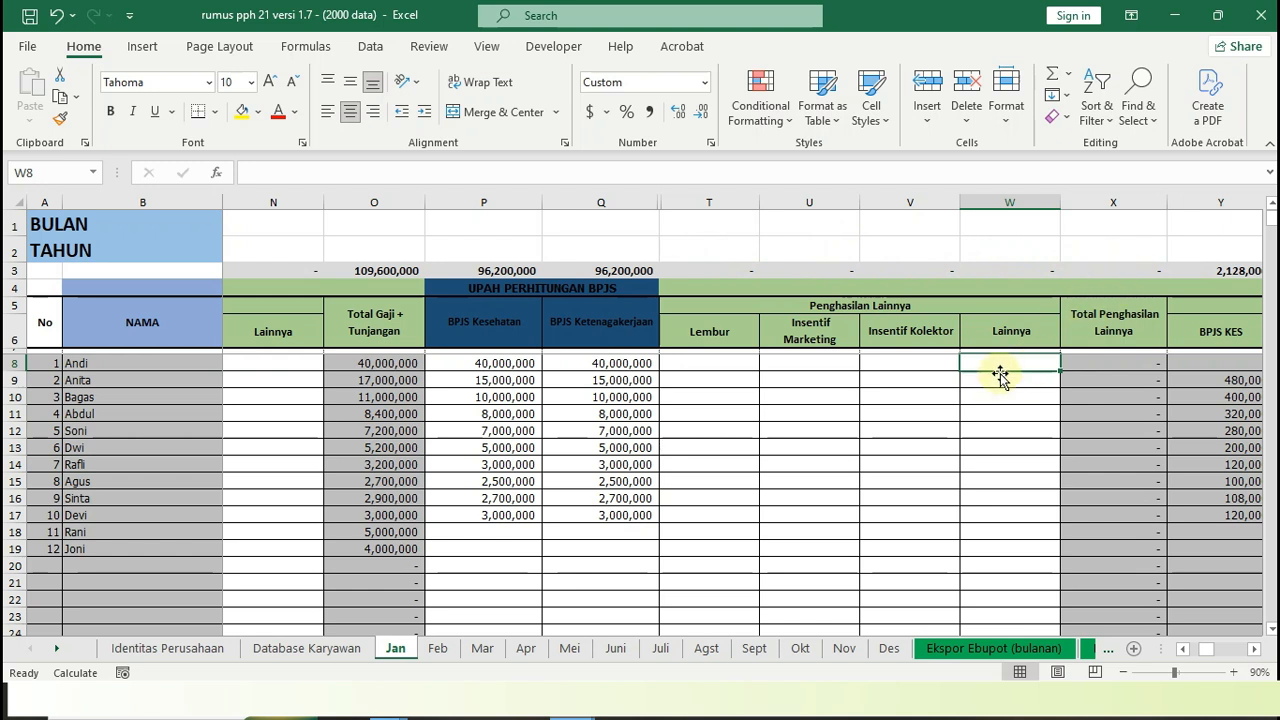
Inspect the first employee's Penambah Premi BPJS formulas for JKK, JKM and BPJS KES
key(Right)
key(Right)
key(Right)
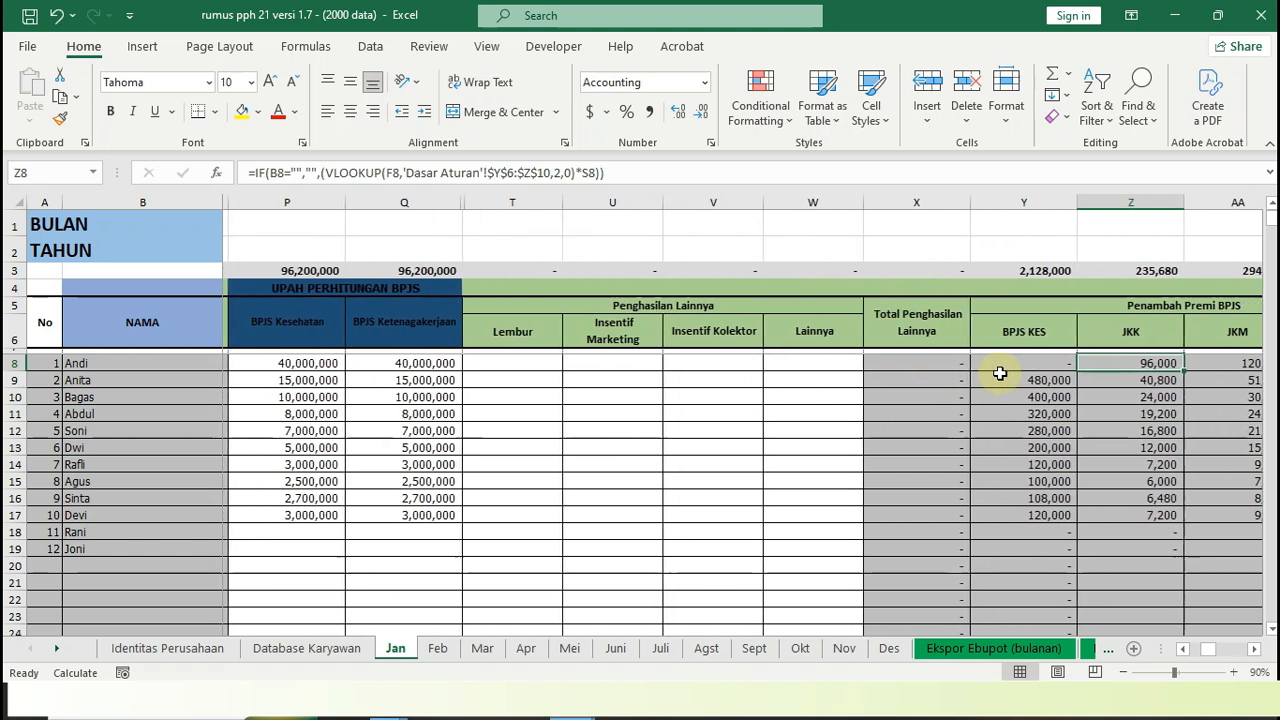
key(Right)
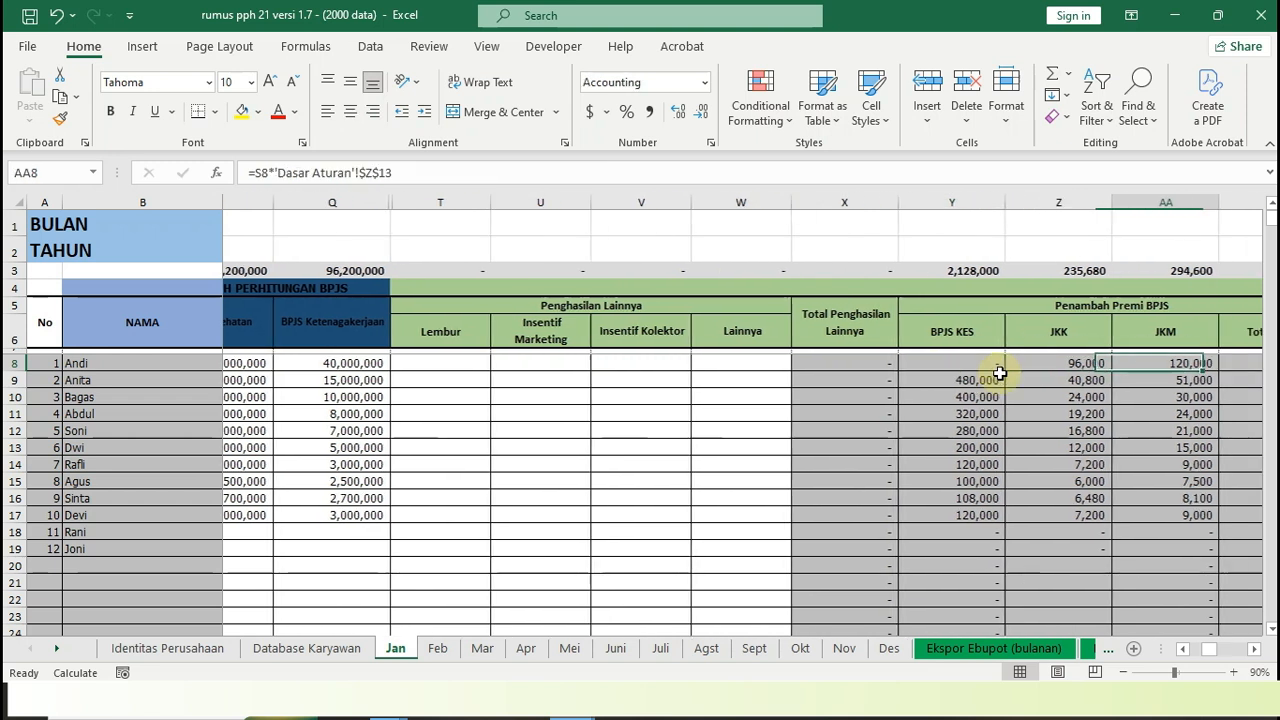
key(Left)
key(Left)
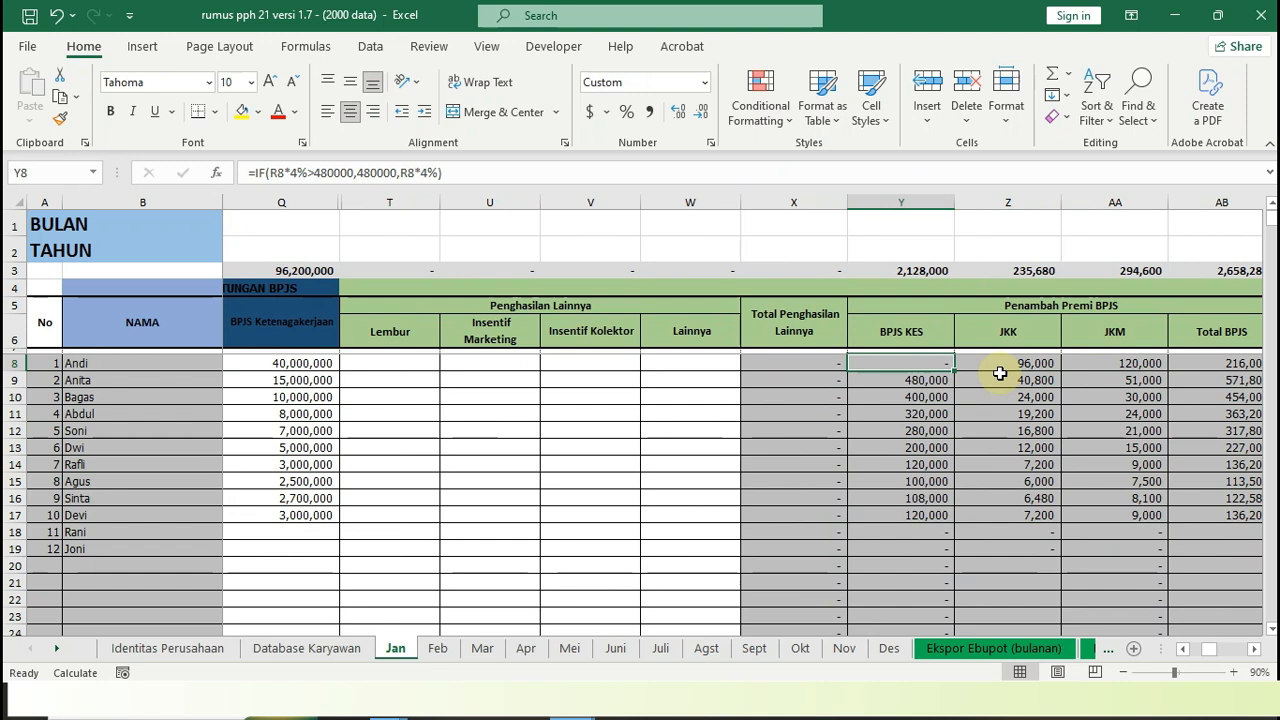
Return to the DATA PEGAWAI columns and check the first employee's BPJS KESEHATAN field
key(Left)
key(Left)
key(Left)
key(Left)
key(Left)
key(Left)
key(Left)
key(Left)
key(Left)
key(Left)
key(Left)
key(Left)
key(Left)
key(Left)
key(Left)
key(Left)
key(Left)
key(Left)
key(Left)
key(Left)
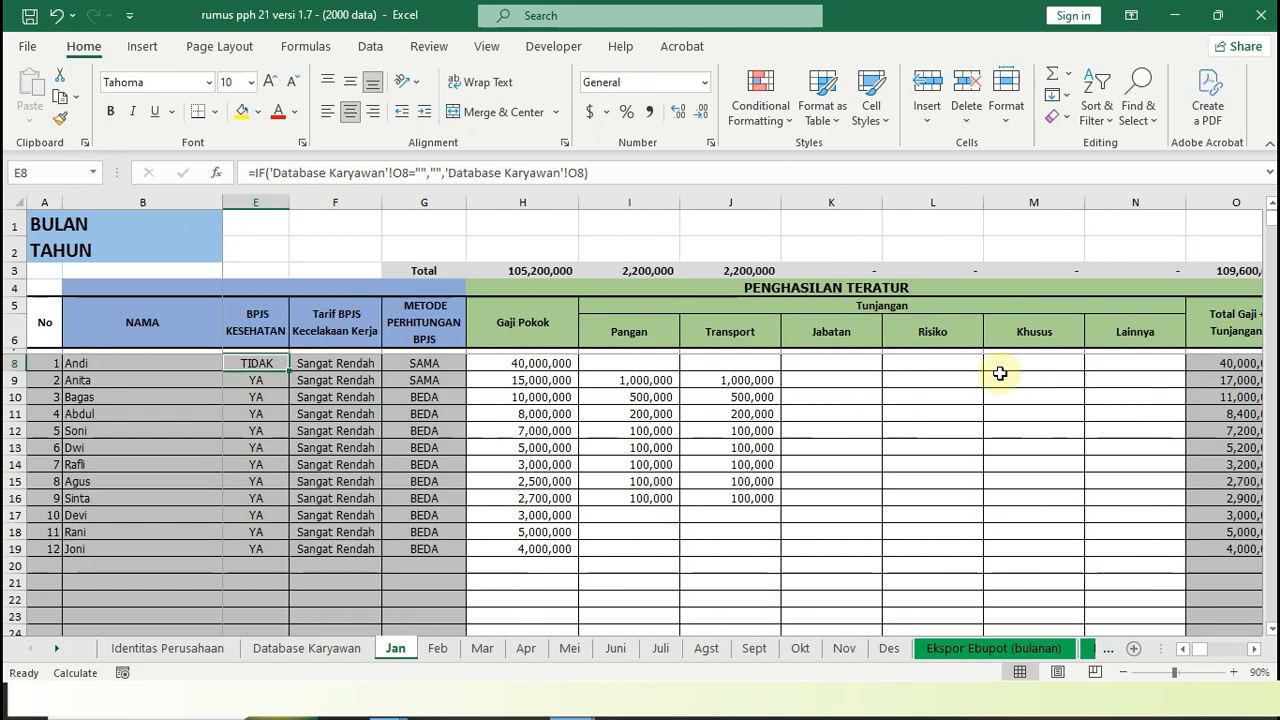
key(Left)
key(Right)
key(Right)
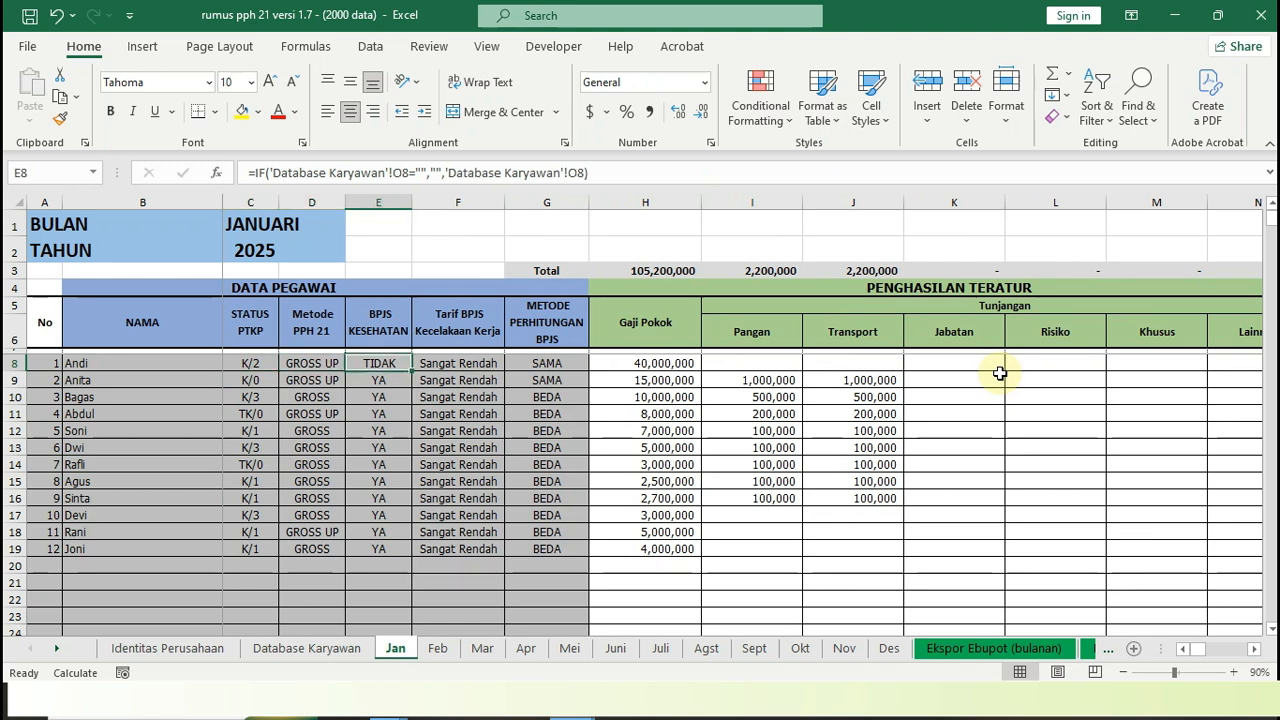
key(Right)
key(Right)
key(Right)
key(Right)
key(Right)
key(Right)
key(Right)
key(Right)
key(Right)
key(Right)
key(Right)
key(Right)
key(Right)
key(Right)
key(Left)
key(Left)
key(Left)
key(Left)
key(Left)
key(Left)
key(Left)
key(Left)
key(Left)
key(Left)
key(Left)
key(Left)
key(Left)
key(Left)
key(Left)
key(Left)
key(Left)
key(Right)
key(Right)
key(Right)
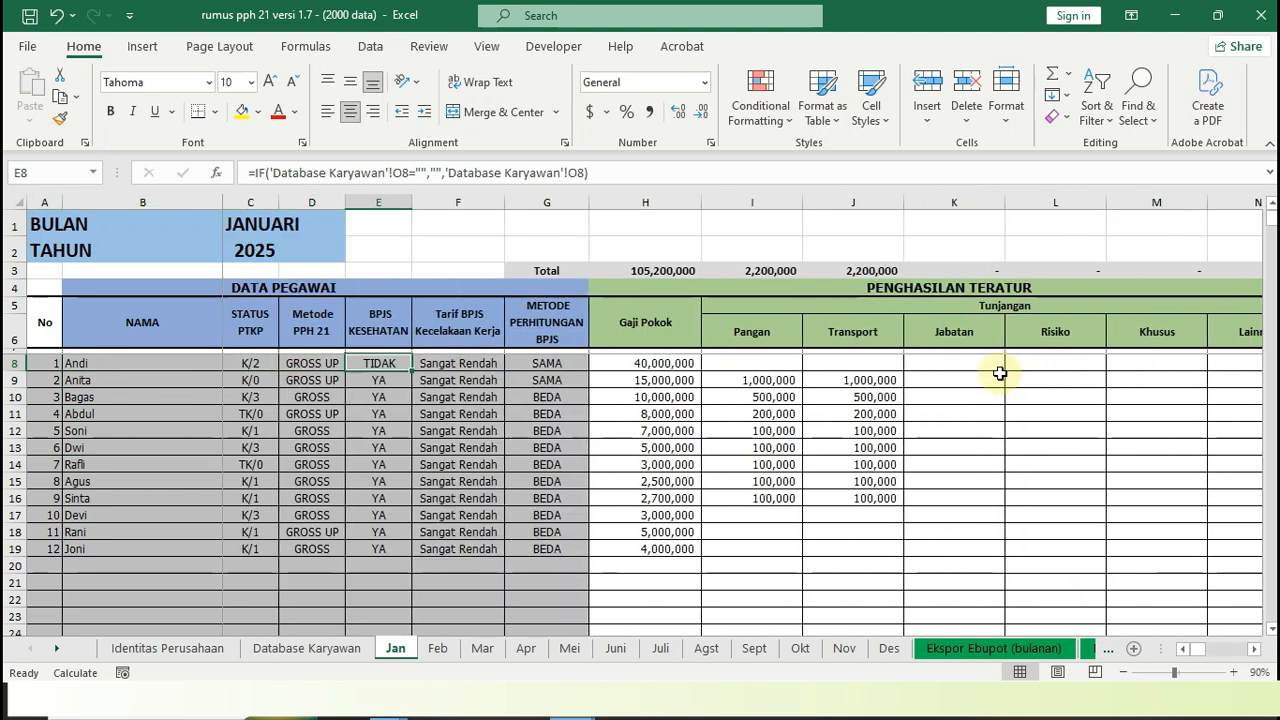
Look over the first employee's PENGHASILAN TERATUR columns, from Total Gaji + Tunjangan back to Gaji Pokok
key(Right)
key(Right)
key(Right)
key(Right)
key(Right)
key(Right)
key(Right)
key(Right)
key(Right)
key(Right)
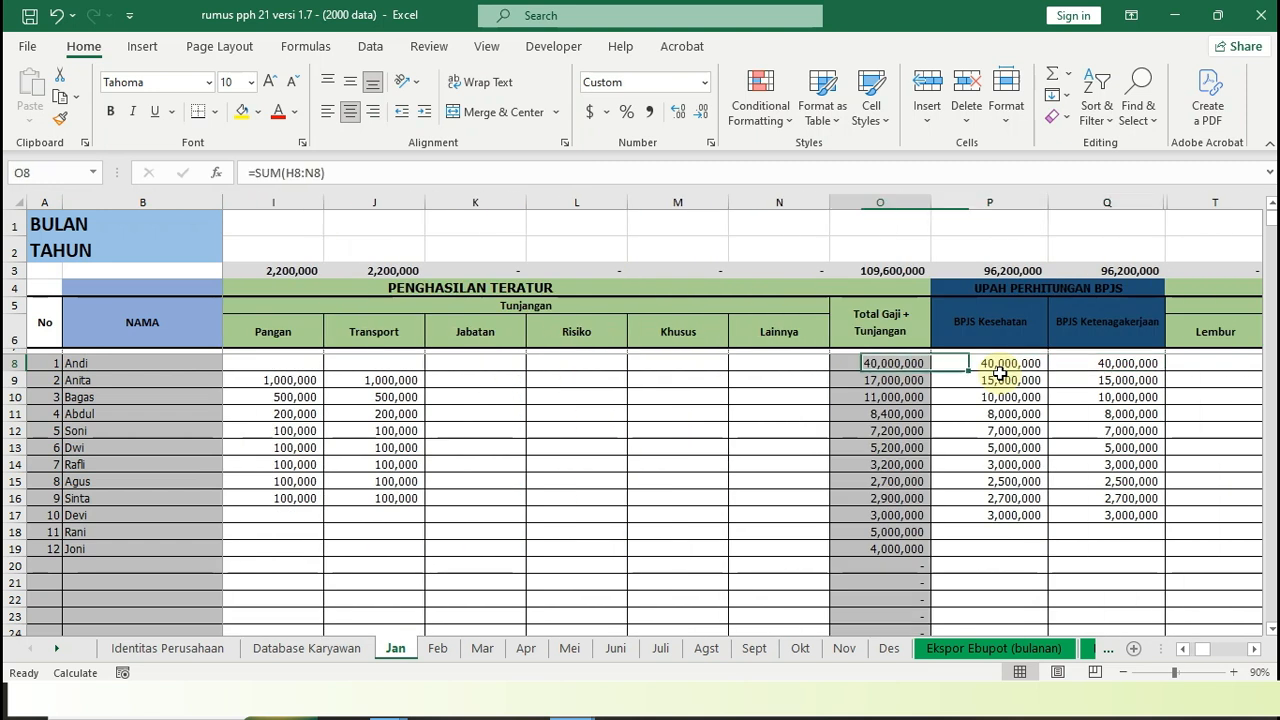
key(Left)
key(Left)
key(Left)
key(Left)
key(Left)
key(Left)
key(Left)
key(Left)
key(Left)
key(Left)
key(Left)
key(Left)
key(Left)
key(Right)
key(Right)
key(Right)
key(Right)
key(Right)
key(Right)
key(Right)
key(Right)
key(Right)
key(Right)
key(Right)
key(Right)
key(Right)
key(Right)
key(Left)
key(Left)
key(Left)
key(Left)
key(Left)
key(Left)
key(Left)
key(Left)
key(Left)
key(Left)
key(Left)
Check the first employee's BPJS Kesehatan and BPJS Ketenagakerjaan wages under UPAH PERHITUNGAN BPJS
key(Right)
key(Right)
key(Right)
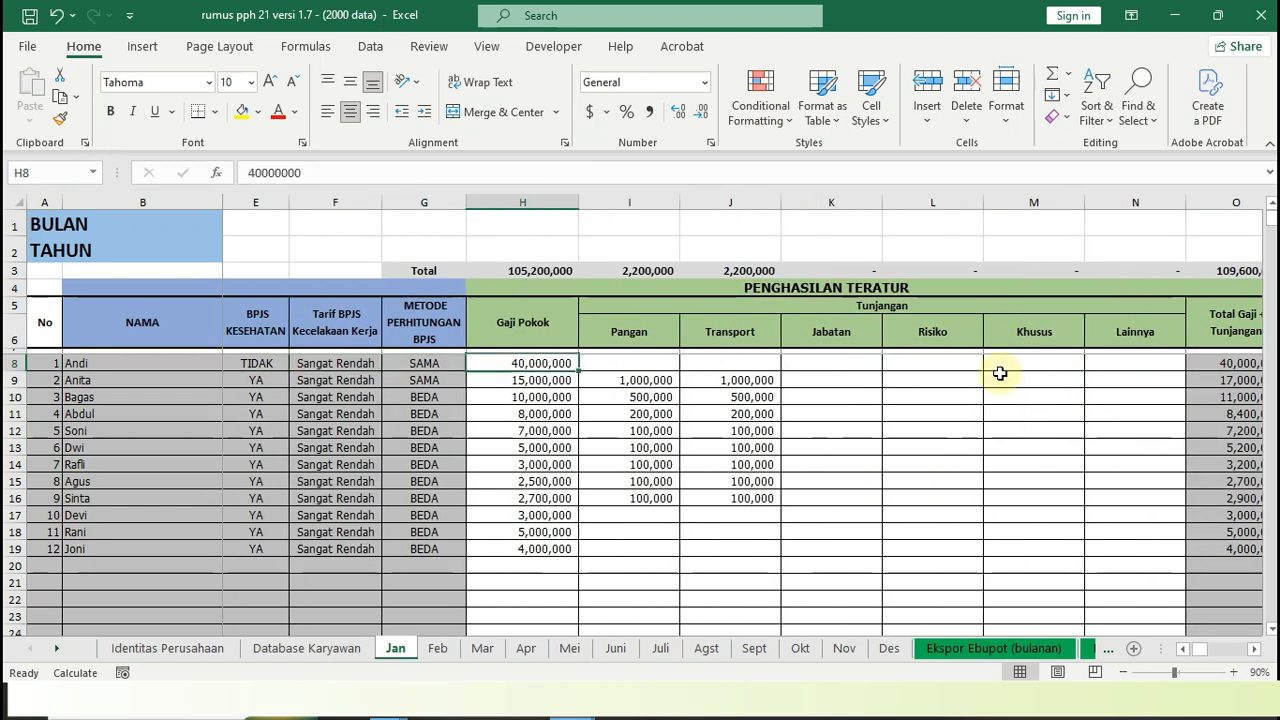
key(Right)
key(Right)
key(Right)
key(Right)
key(Right)
key(Right)
key(Right)
key(Right)
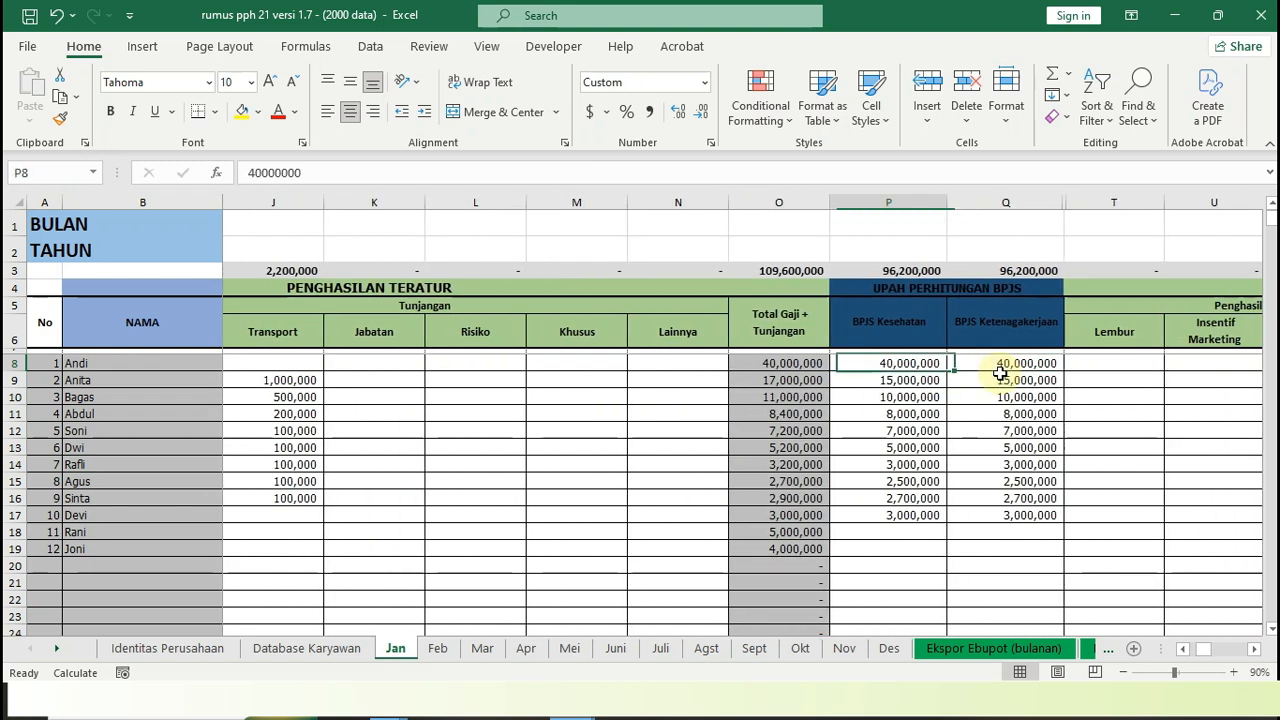
key(Right)
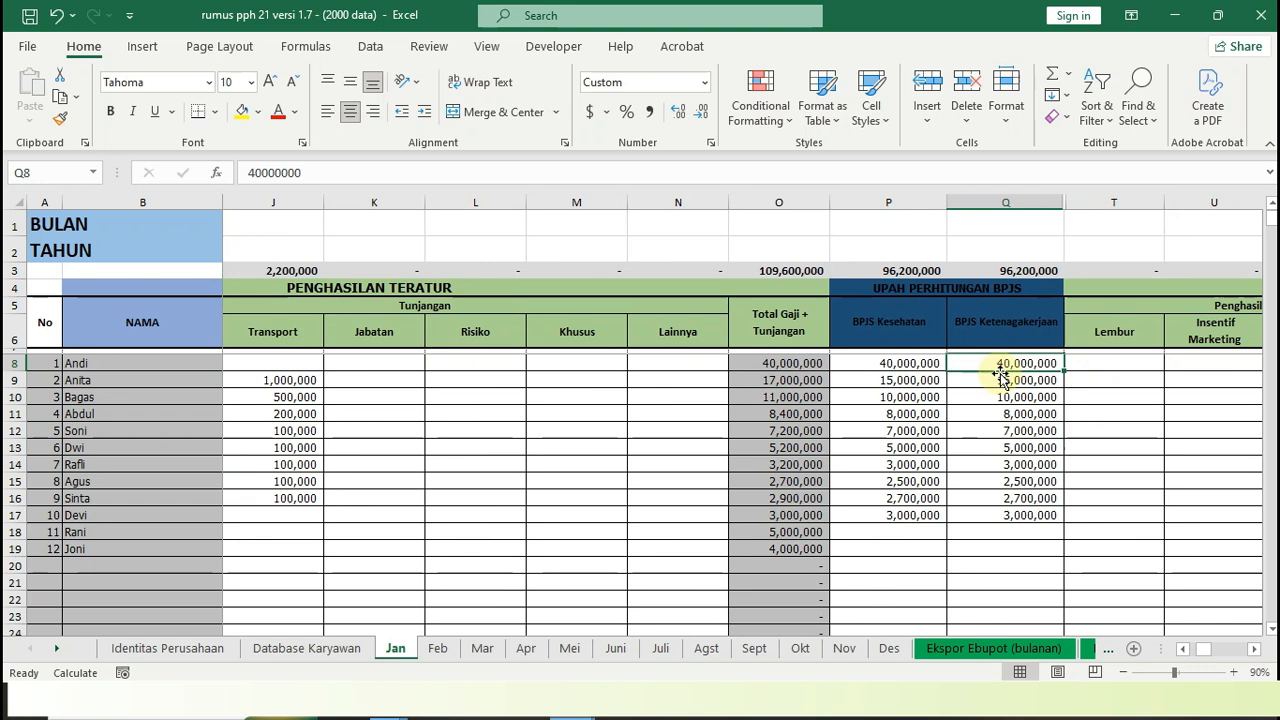
Inspect the first employee's Total Penghasilan Lainnya and the Penambah Premi BPJS formulas through Total BPJS
key(Right)
key(Right)
key(Right)
key(Right)
key(Right)
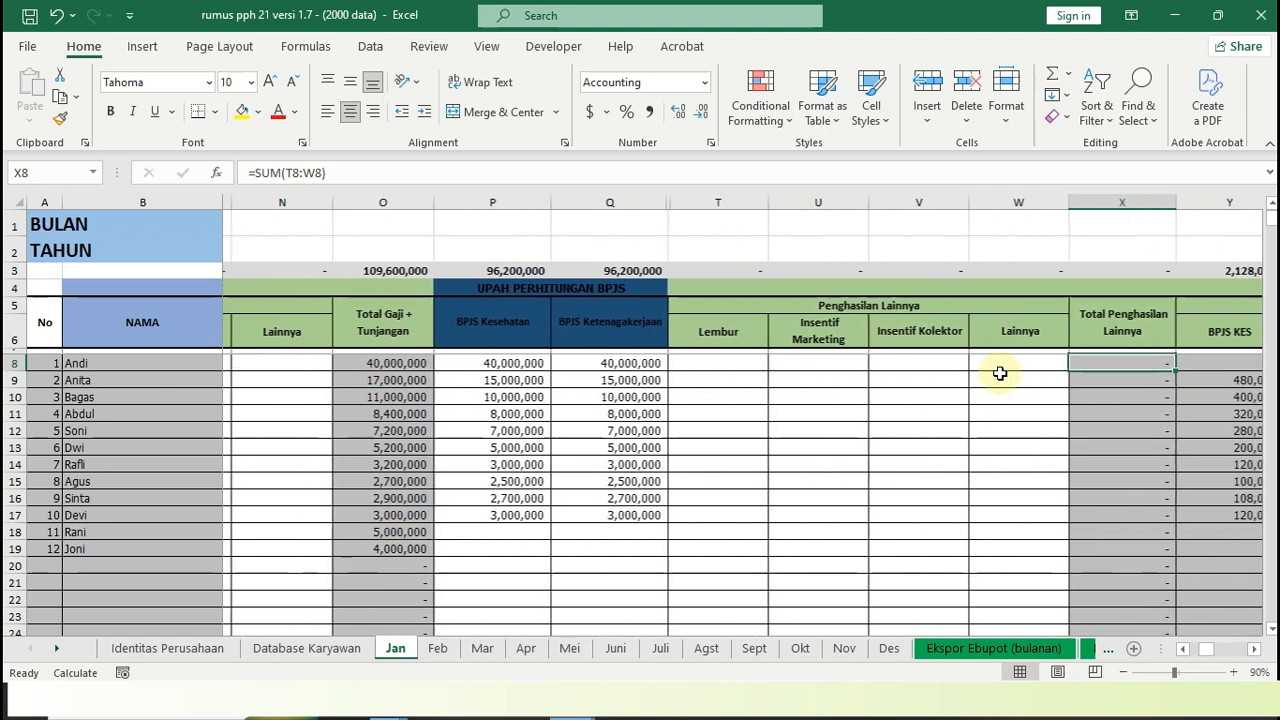
key(Right)
key(Right)
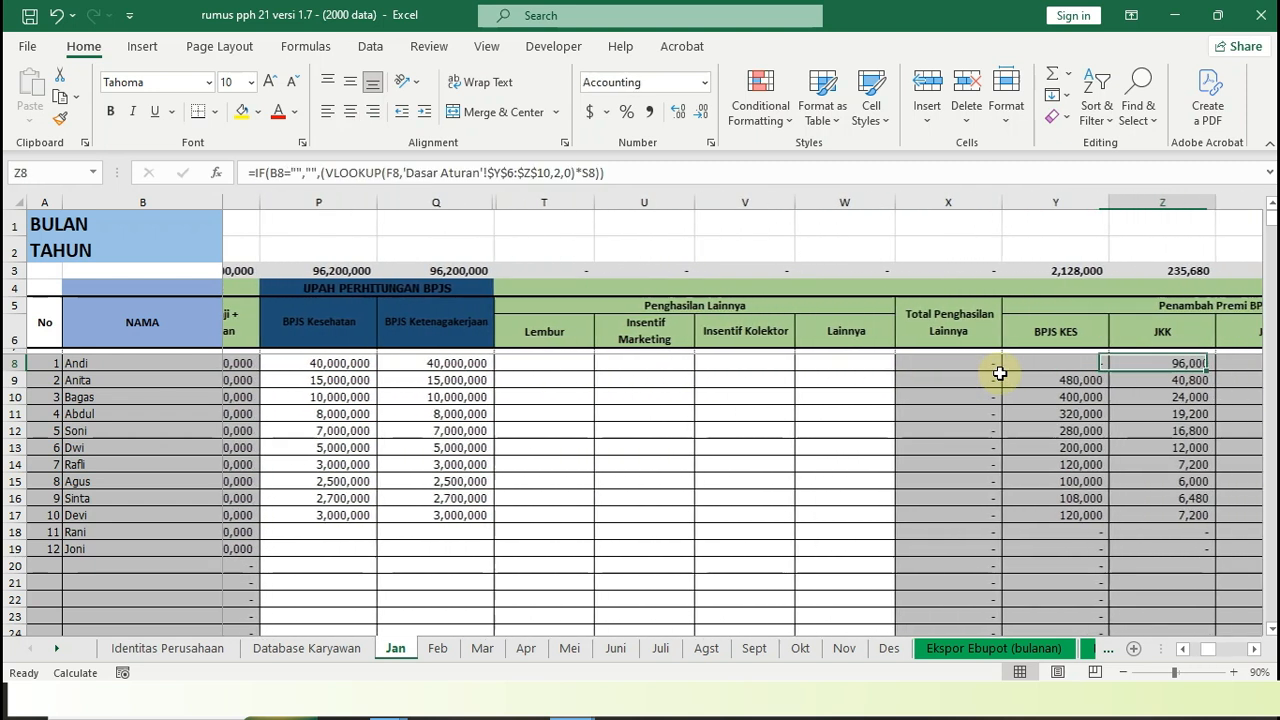
key(Right)
key(Left)
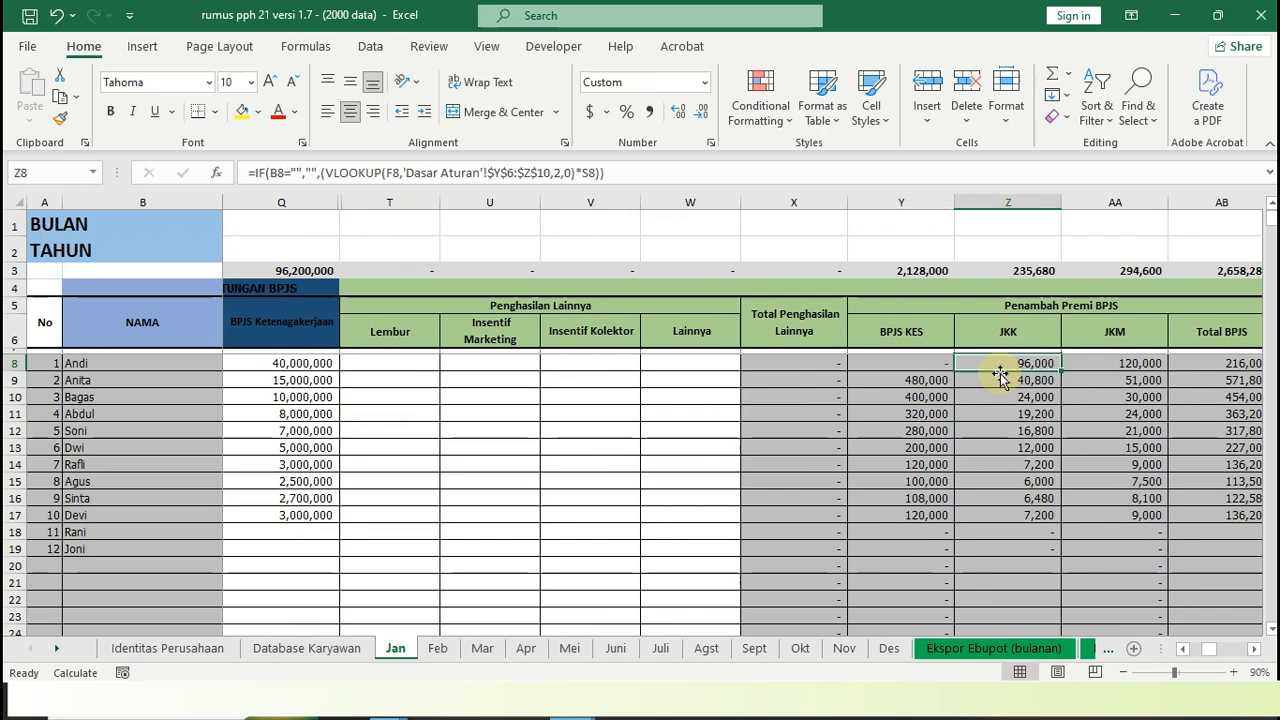
key(Right)
Inspect the first employee's Tunjangan Pajak formula and compare it with the Metode PPH 21 column
key(Right)
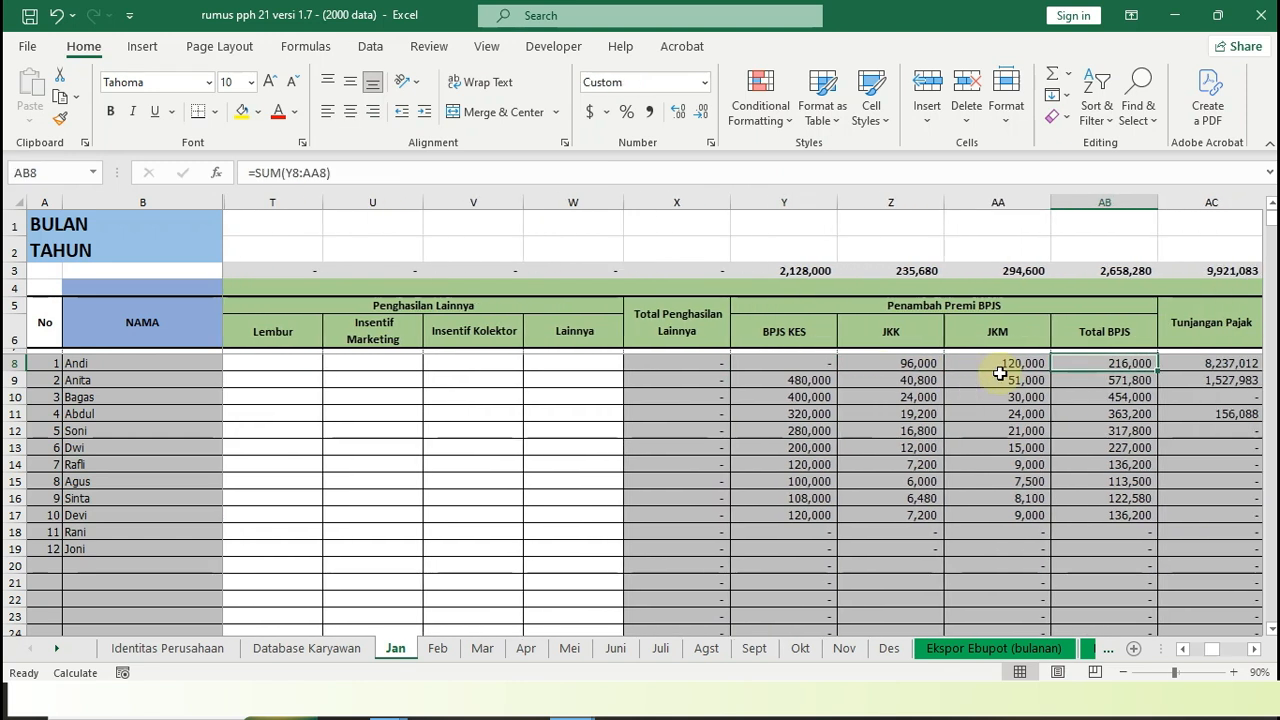
key(Right)
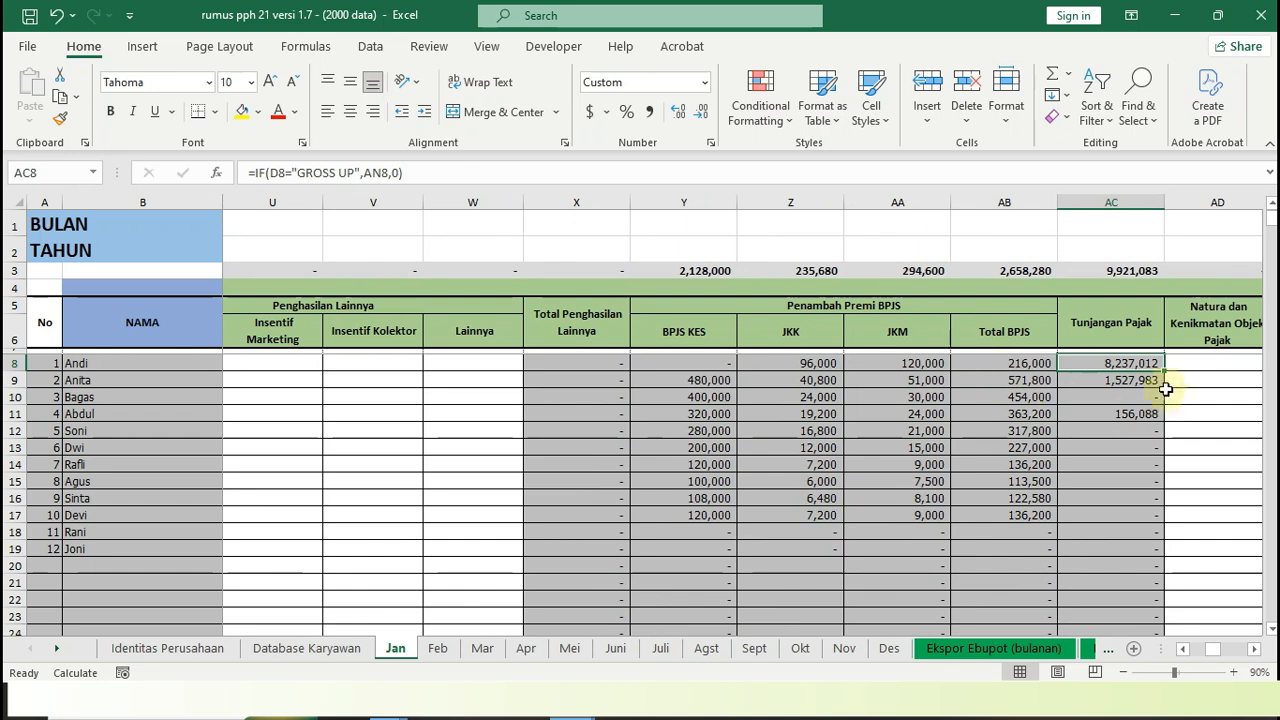
click(1183, 362)
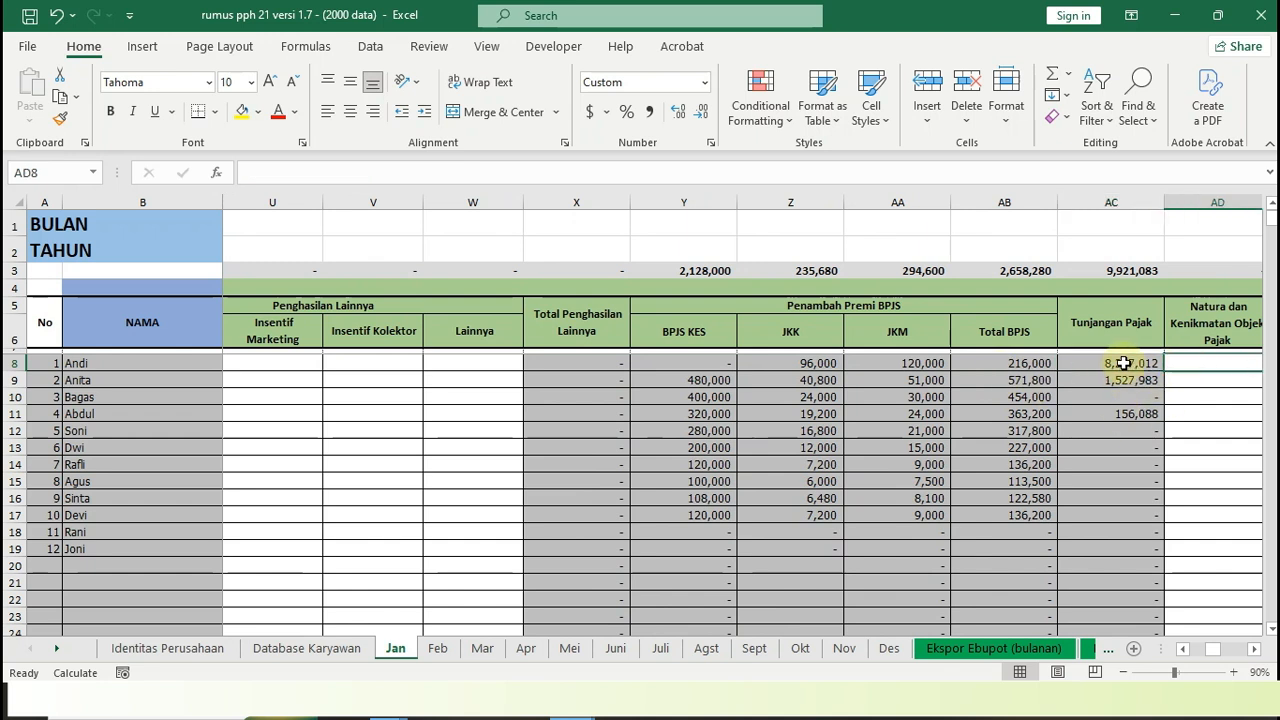
drag(1197, 650, 1155, 643)
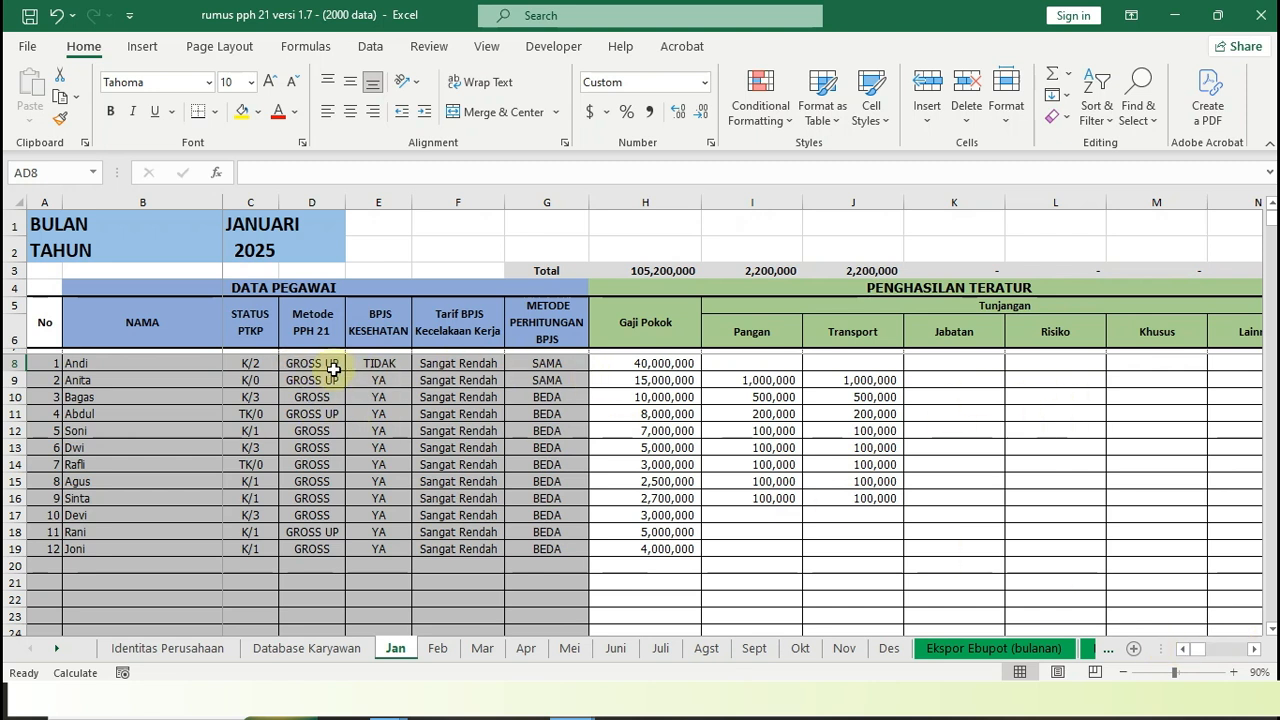
Return to the first employee's Tunjangan Pajak formula and check the adjacent Natura dan Kenikmatan Objek Pajak field
click(1192, 364)
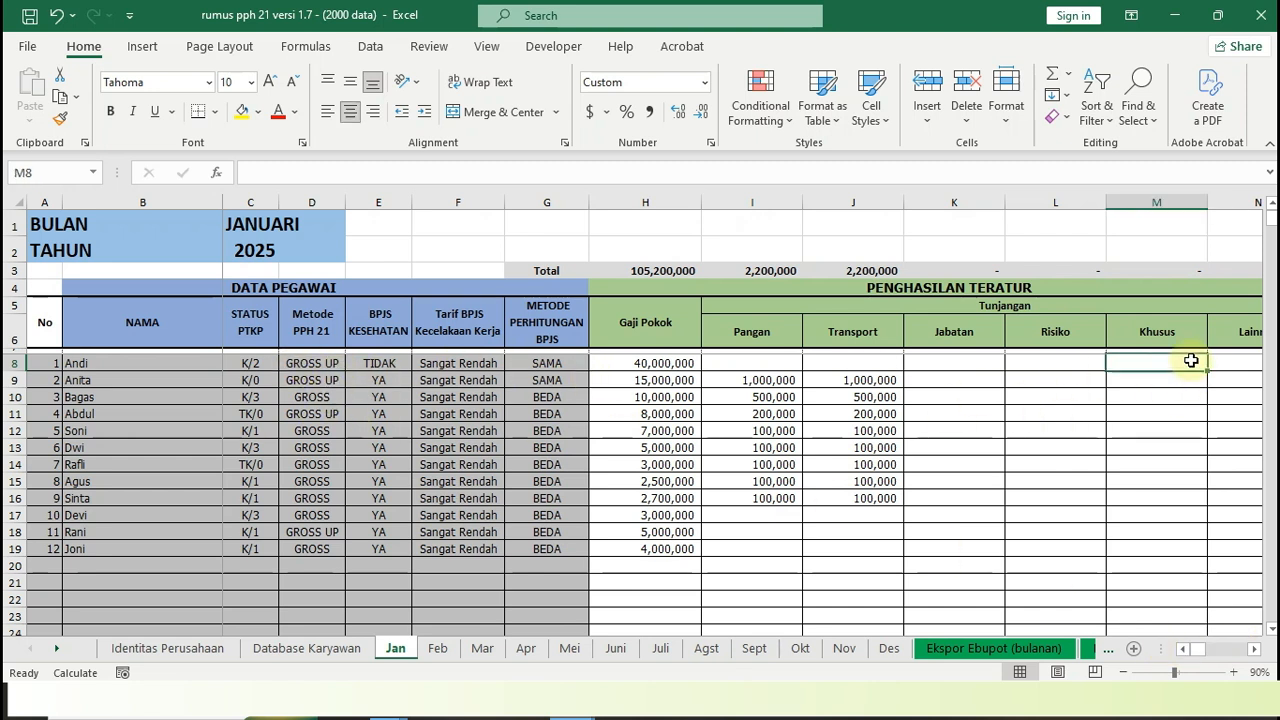
key(Right)
key(Right)
key(Right)
key(Right)
key(Right)
key(Right)
key(Right)
key(Right)
key(Right)
key(Right)
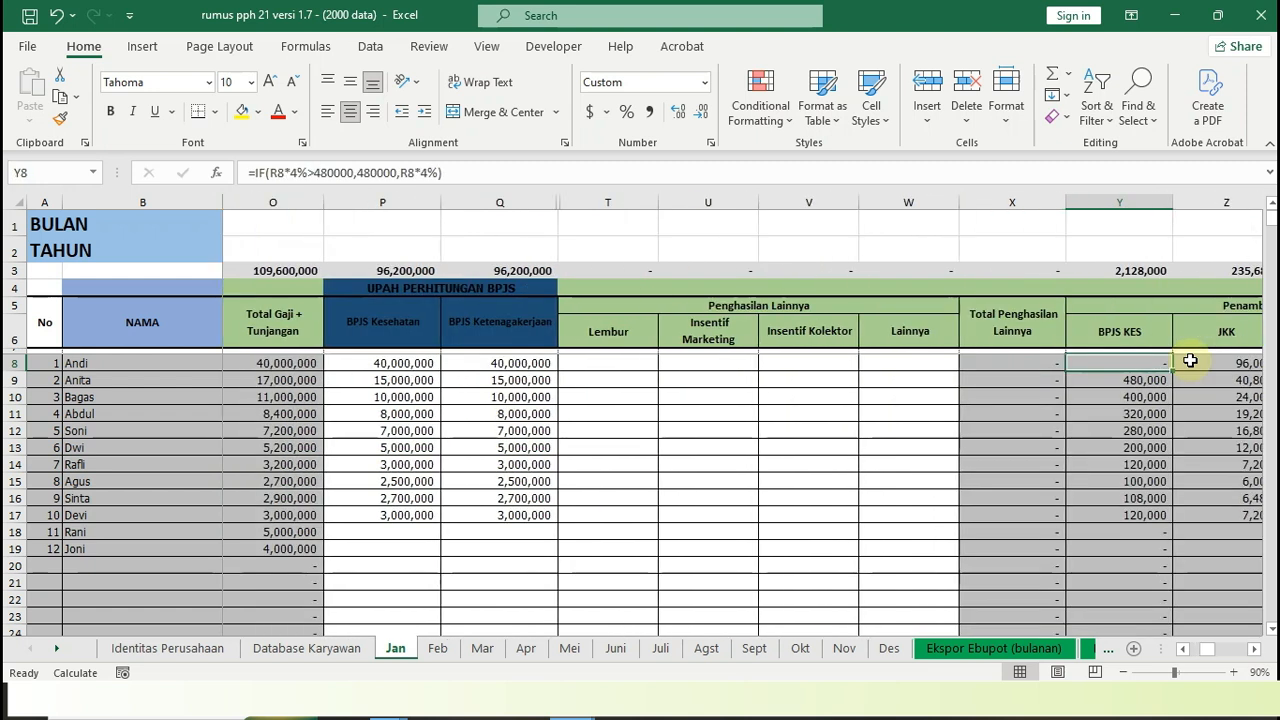
key(Right)
key(Right)
key(Right)
key(Right)
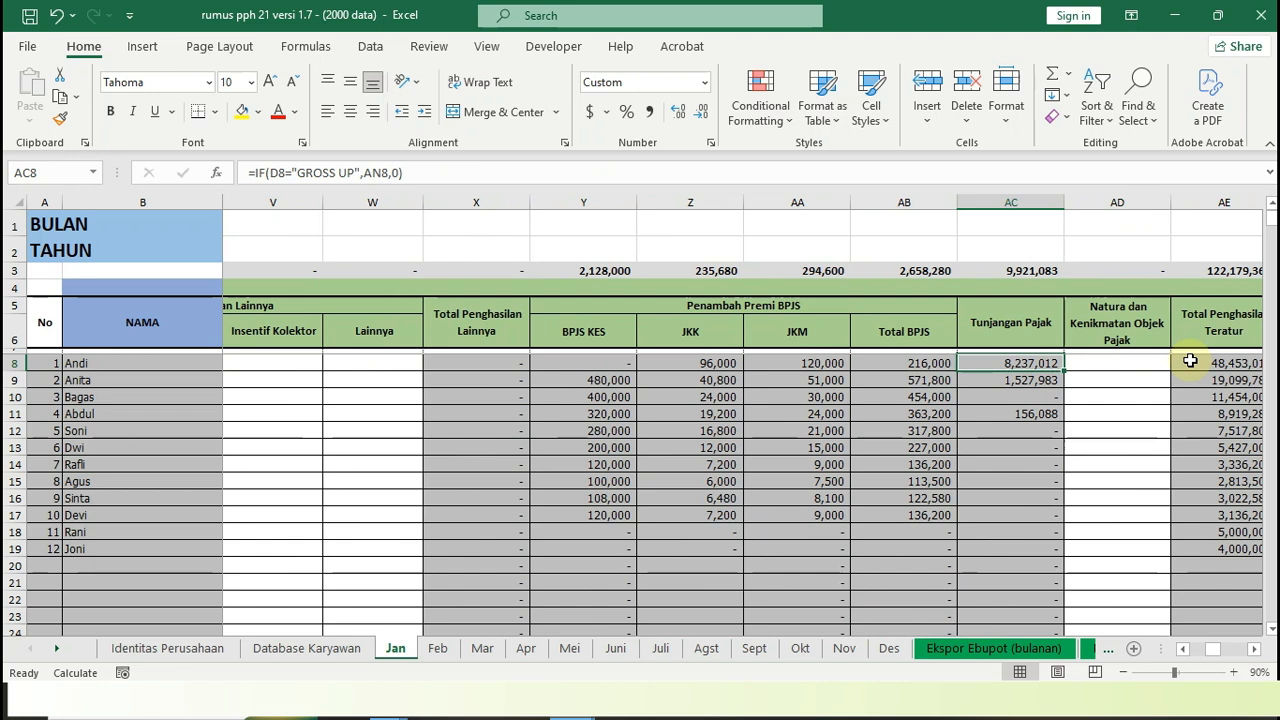
key(Right)
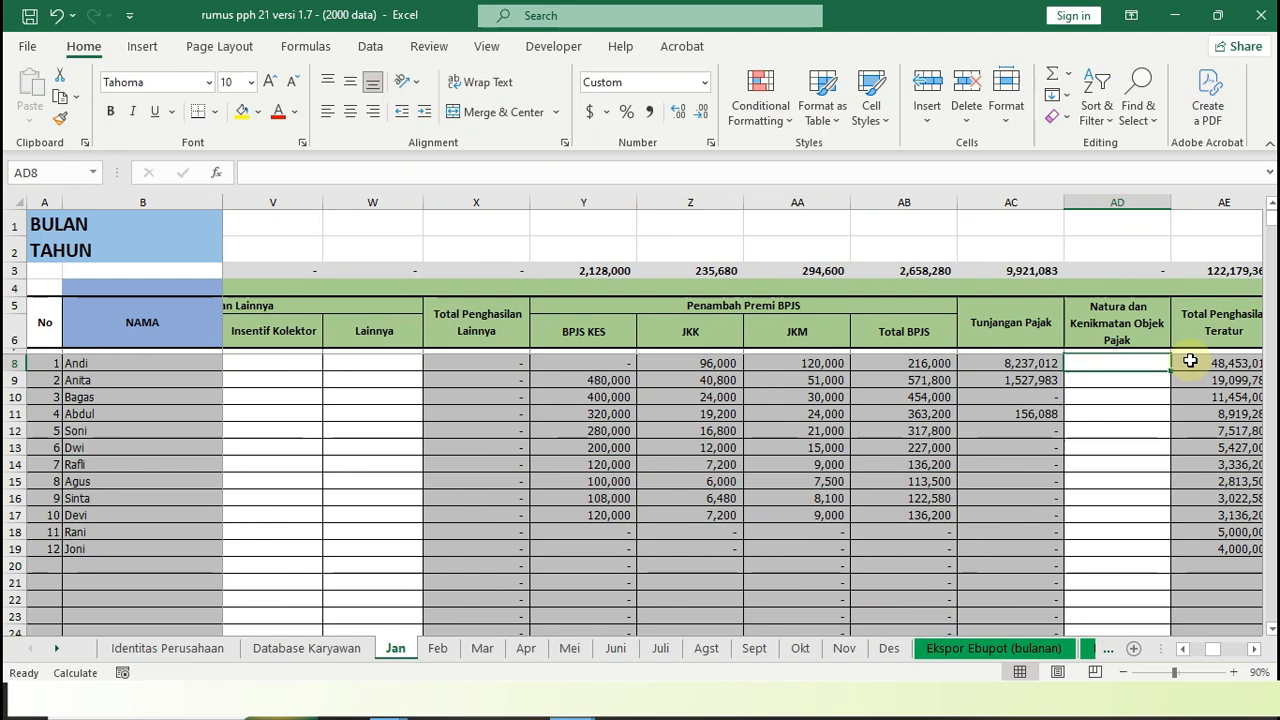
Look through the first employee's PENGHASILAN TIDAK TERATUR fields and return to THR
key(Right)
key(Right)
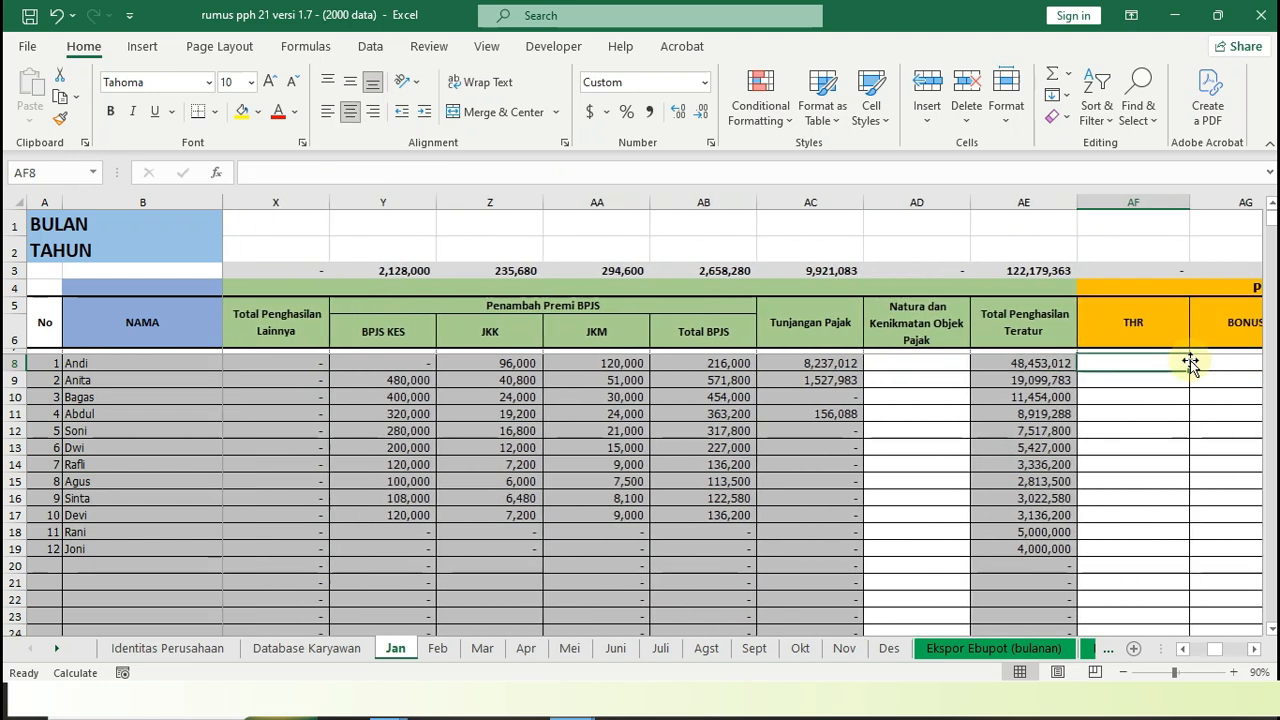
key(Right)
key(Right)
key(Right)
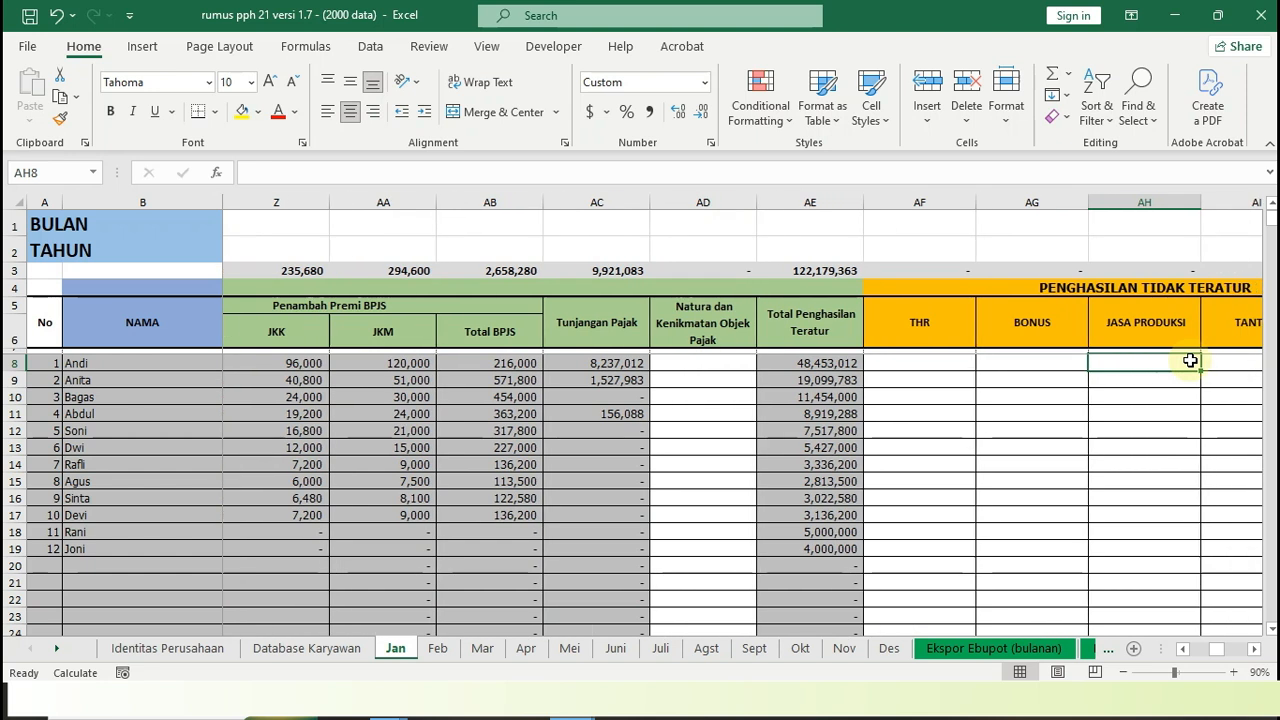
key(Left)
key(Left)
key(Left)
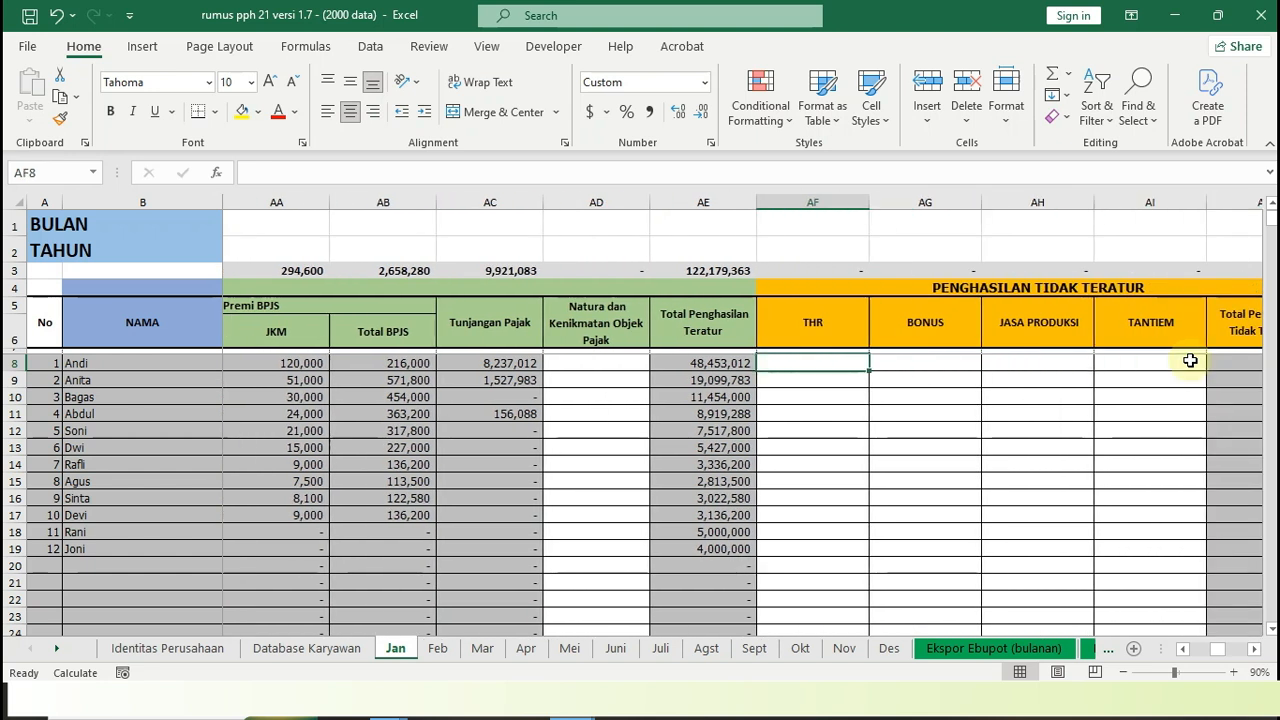
key(Right)
key(Right)
key(Right)
key(Left)
key(Left)
key(Left)
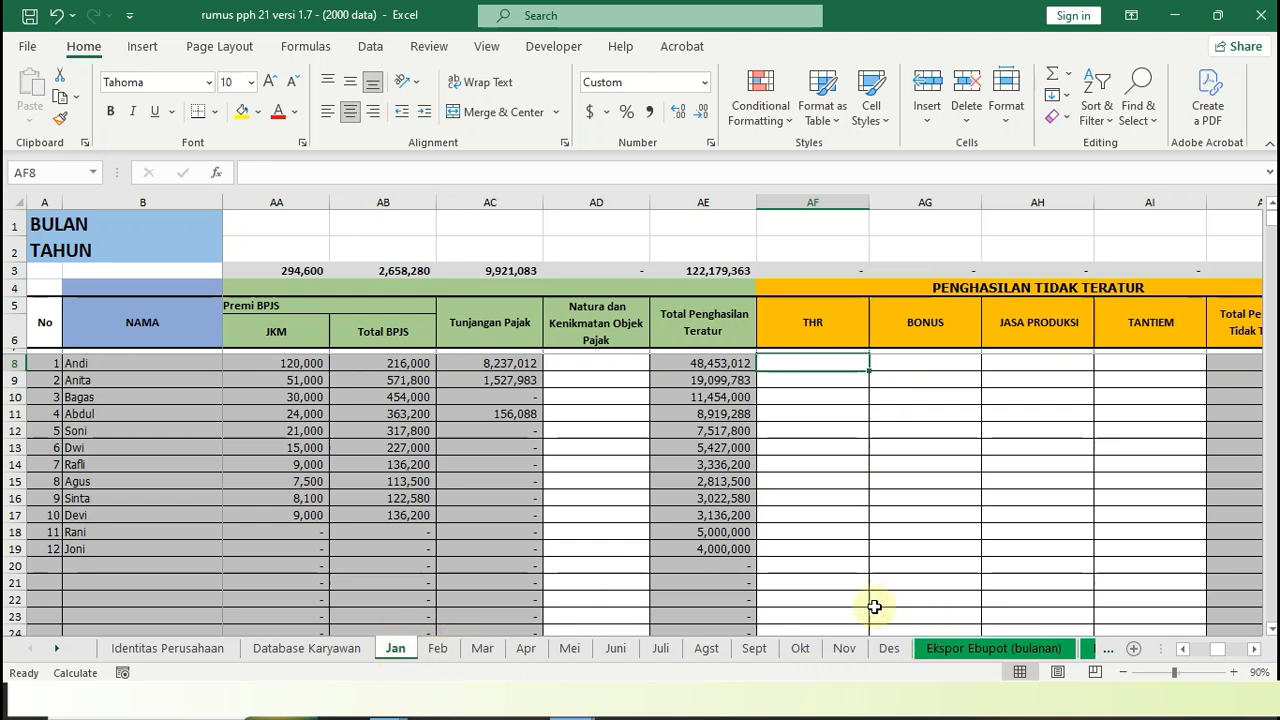
Step through the first employee's BONUS and other irregular income fields, and inspect the Total Penghasilan Bruto formula
click(882, 361)
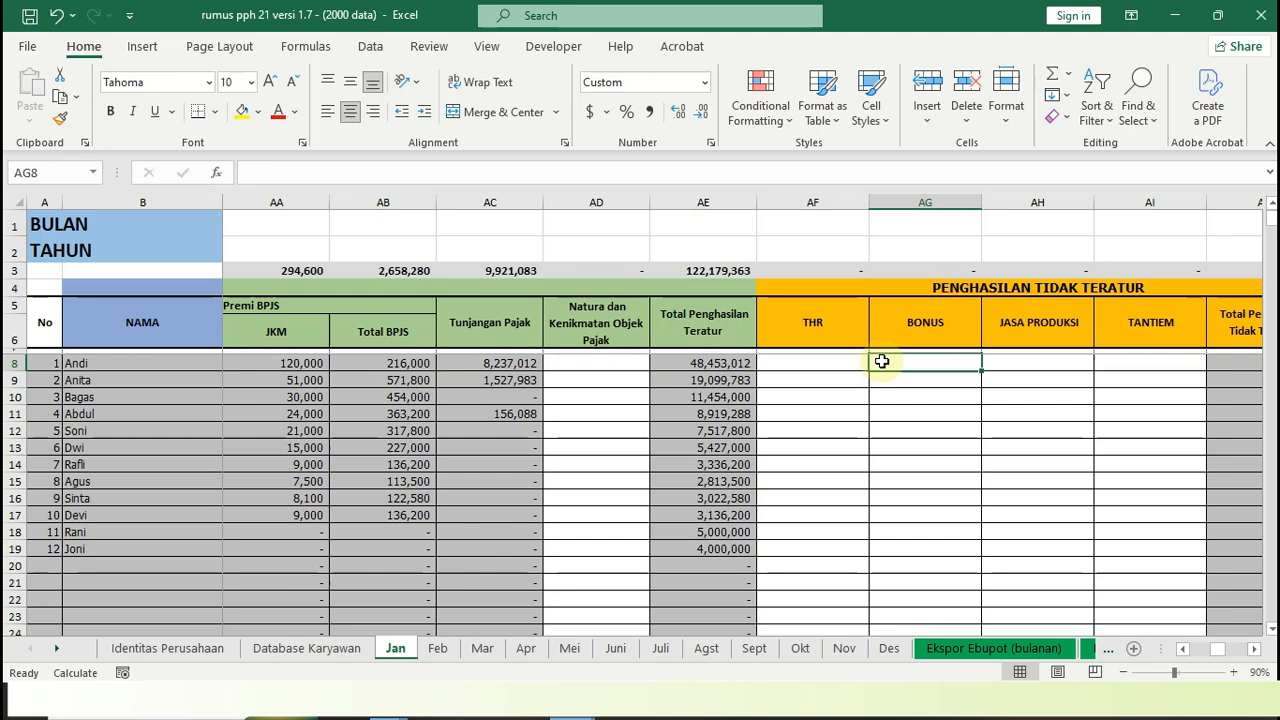
key(Right)
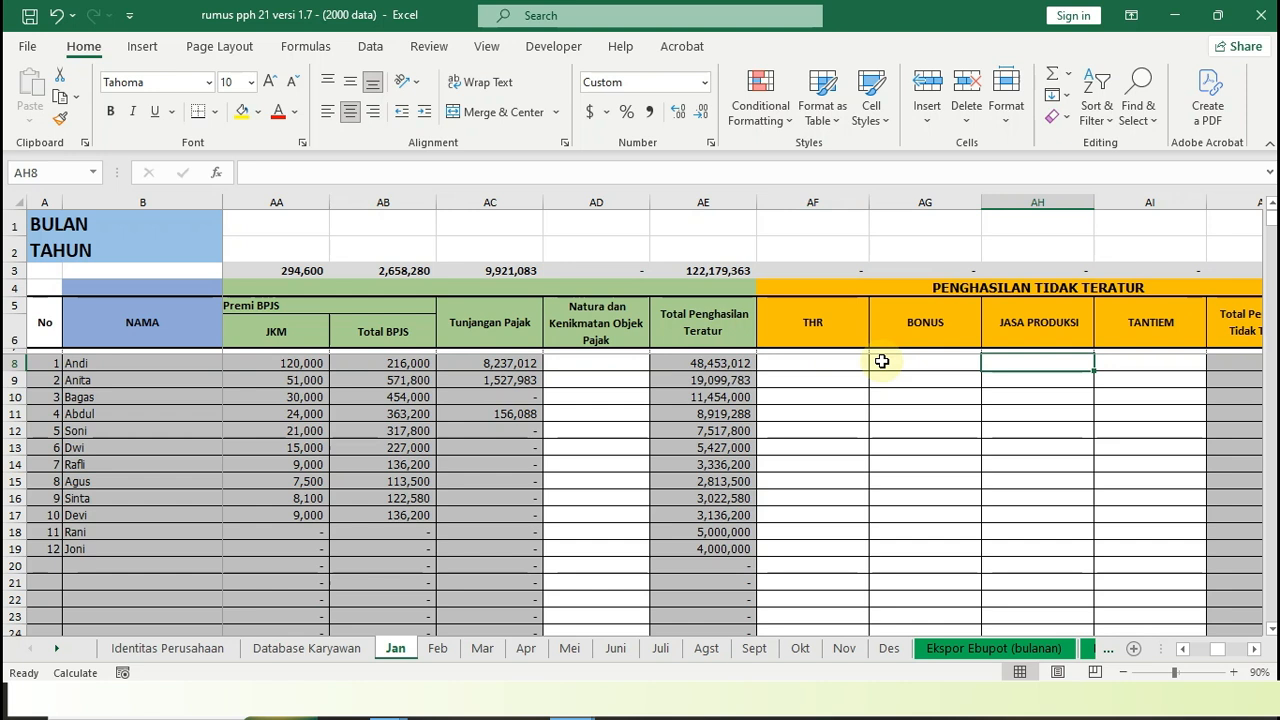
key(Right)
key(Right)
key(Right)
key(Right)
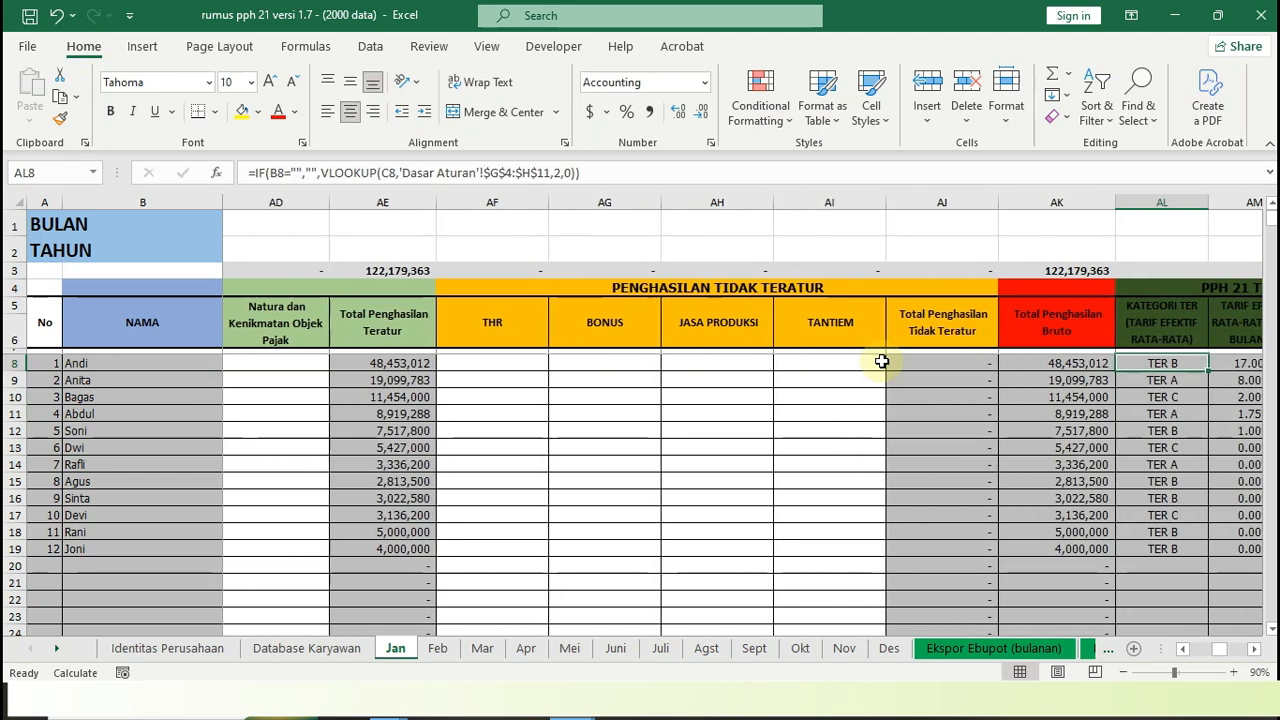
key(Left)
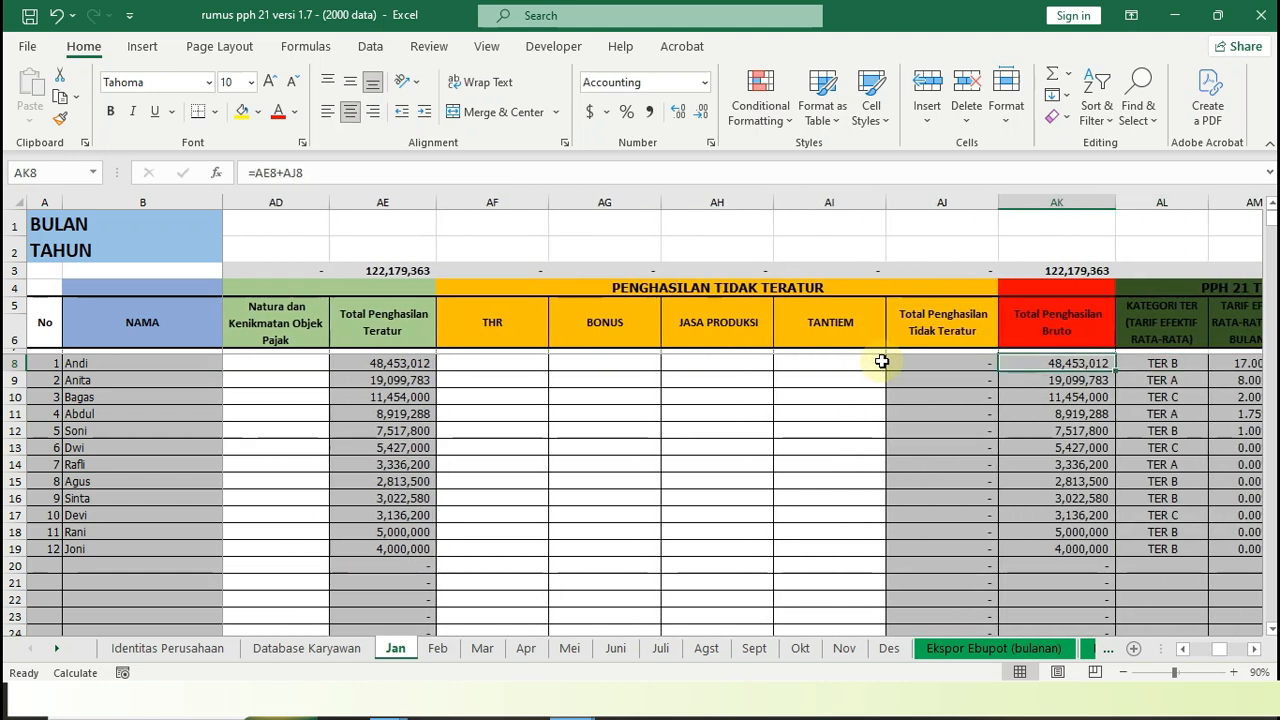
Inspect the first employee's PPH 21 TERUTANG formulas for TER category, monthly effective rate and monthly tax due
key(Right)
key(Right)
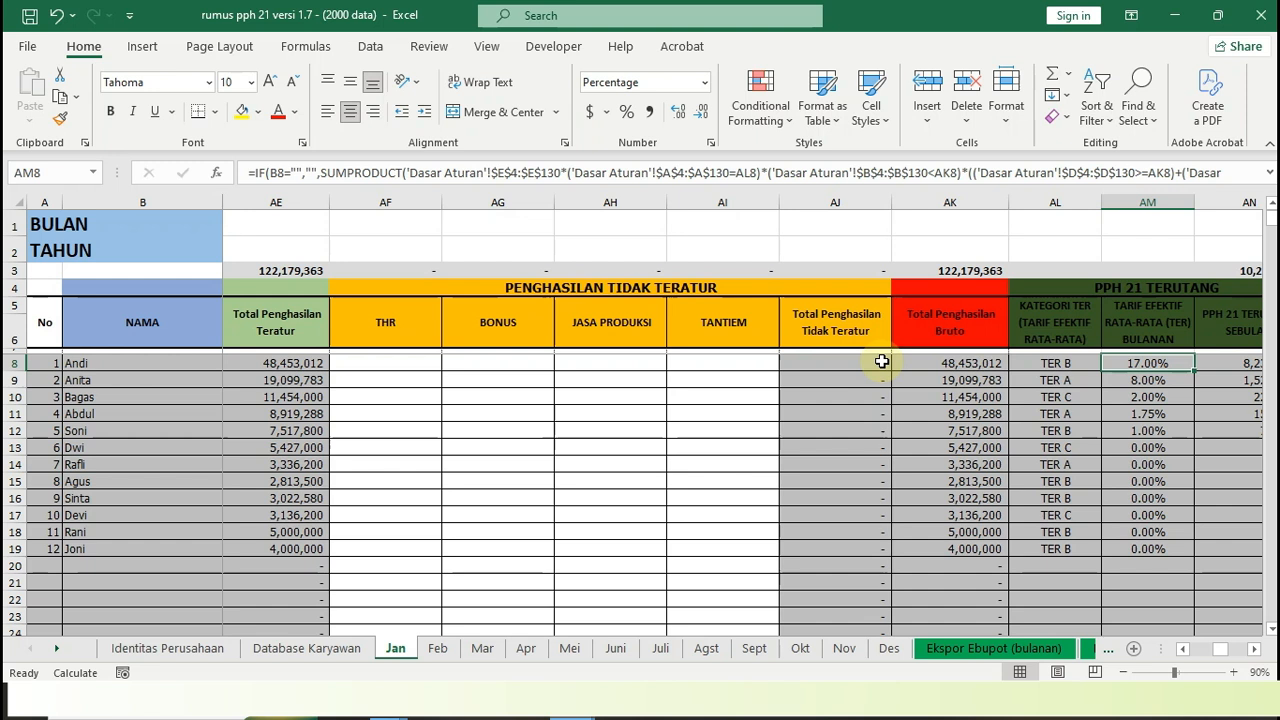
key(Left)
key(Right)
key(Right)
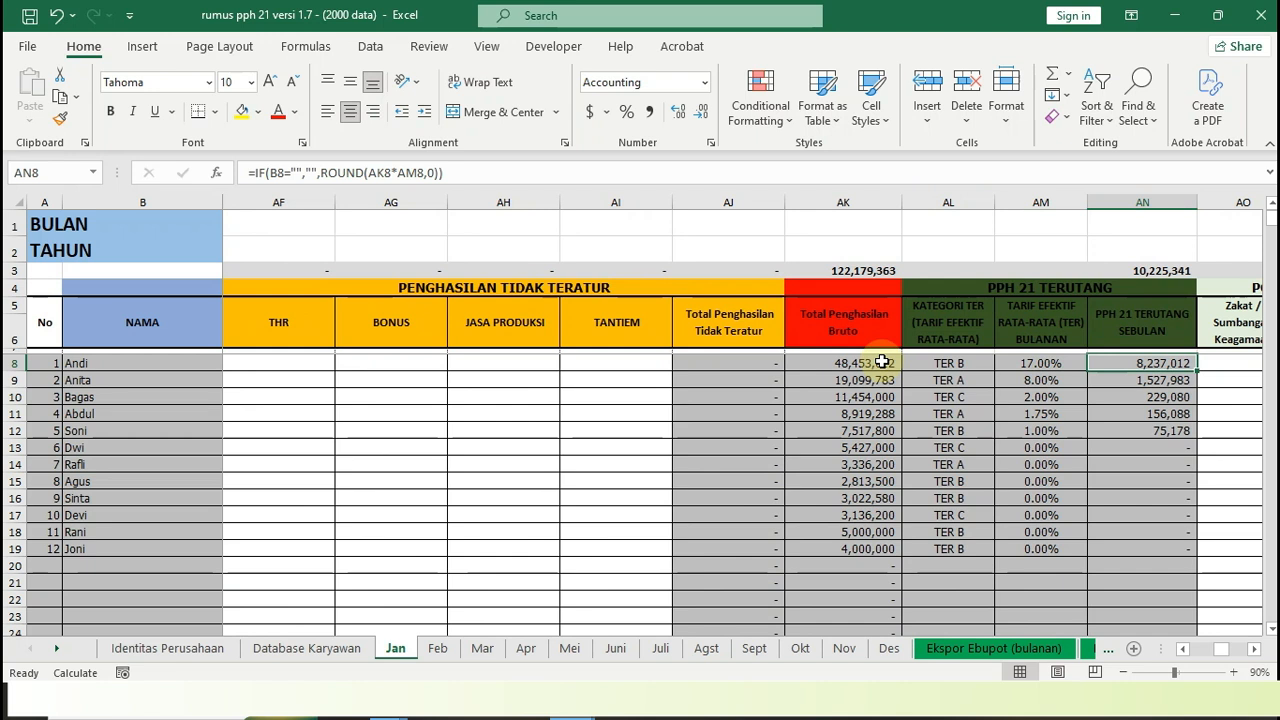
Review the first employee's POTONGAN fields for Zakat and Iuran Pensiun, plus the Tanggal Pemotongan PPH 21 field
key(Right)
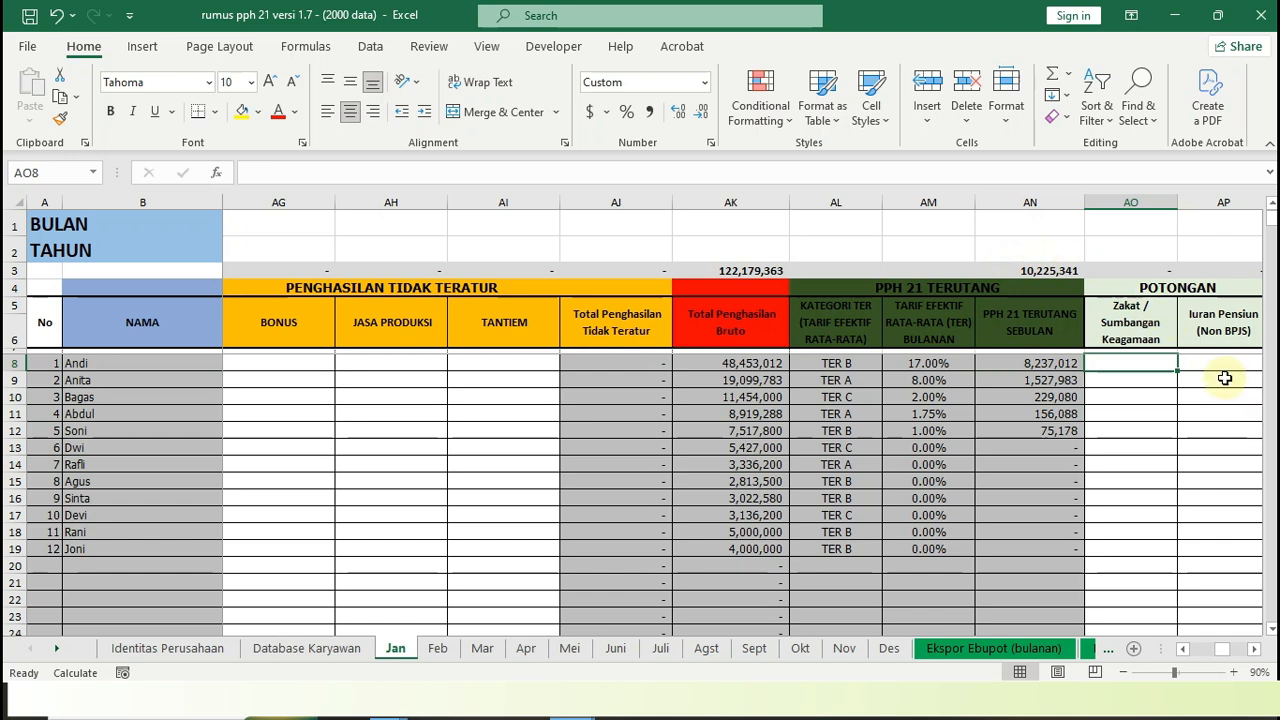
scroll(1224, 378, right, 1)
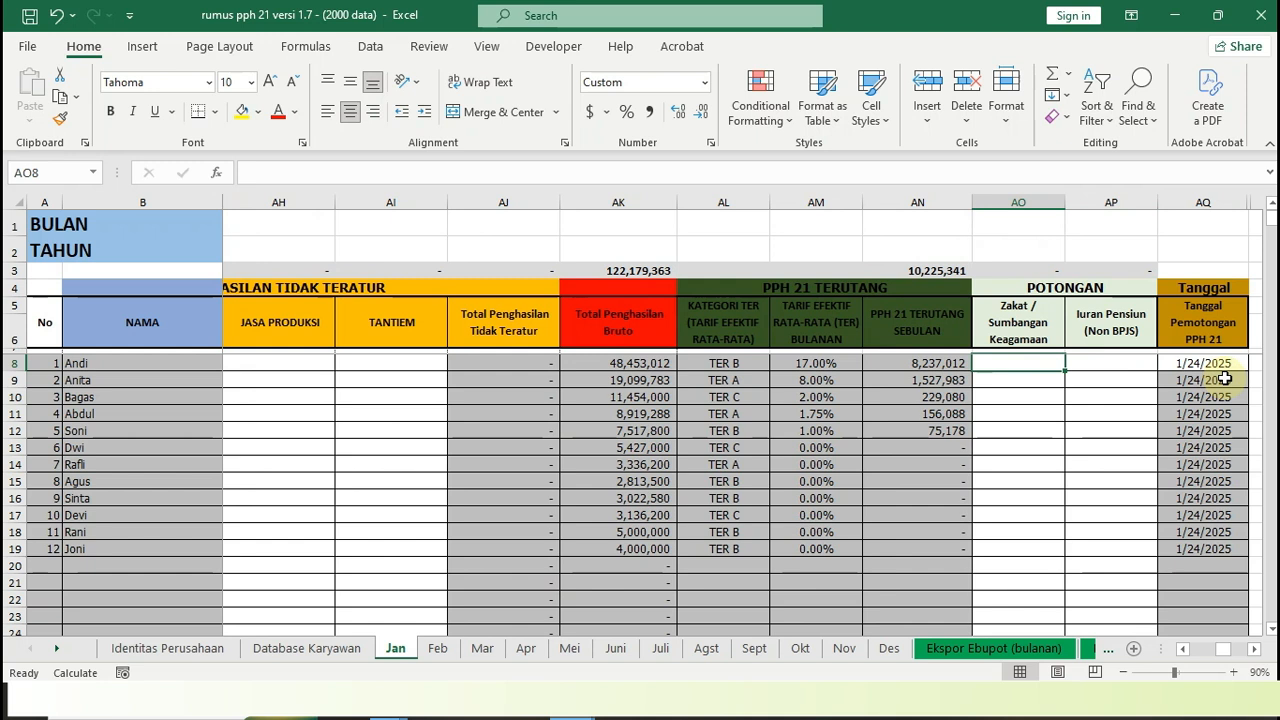
key(Right)
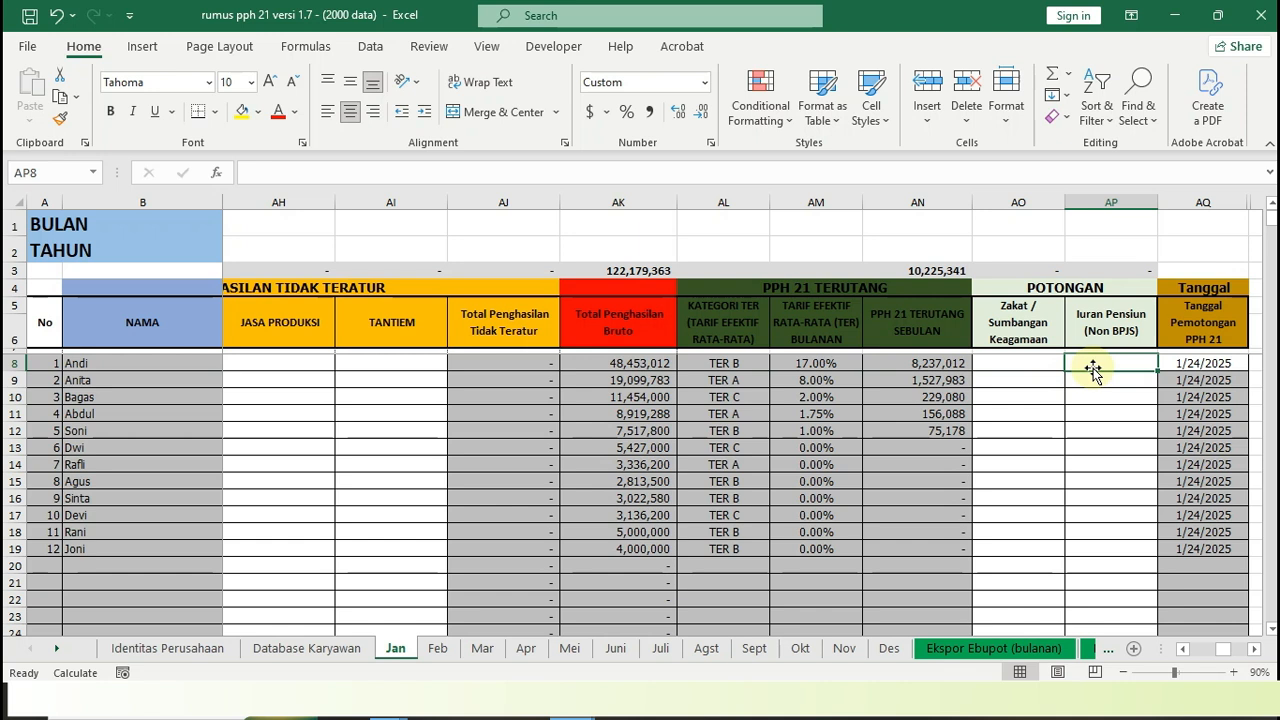
key(Right)
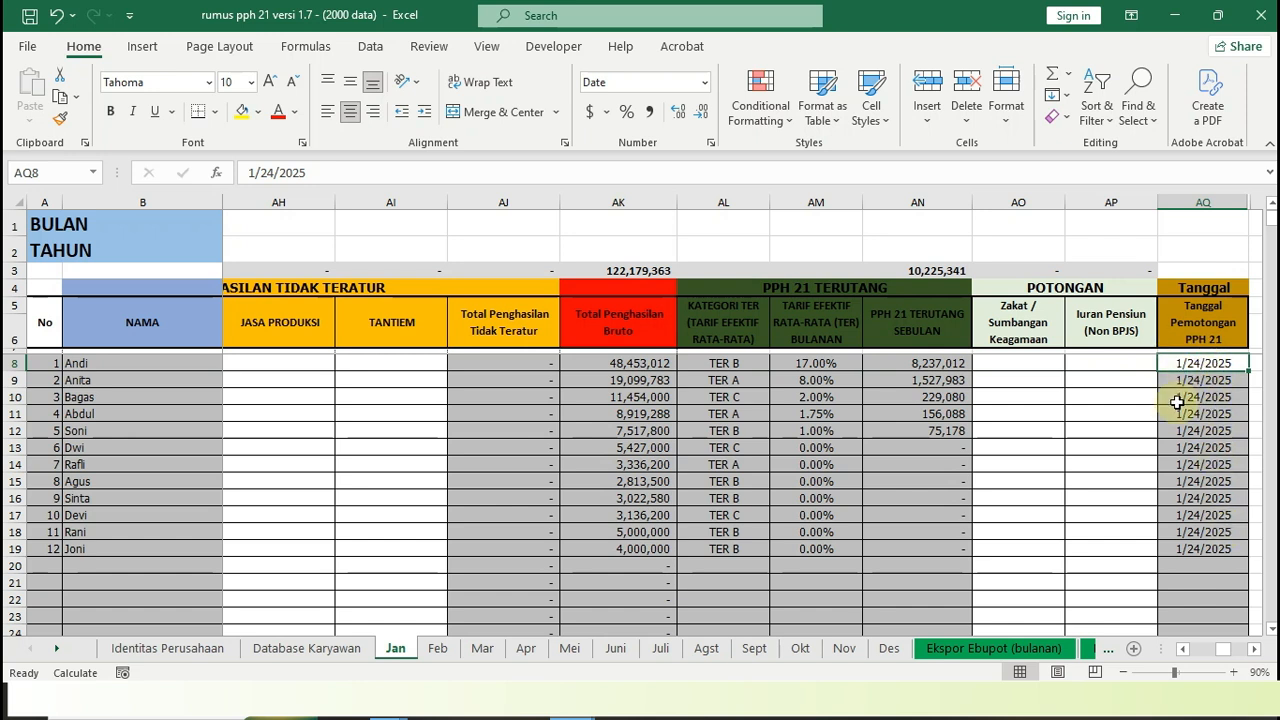
Move into the INPUT MANUAL DI eBUPOT section and inspect the first employee's MASA PAJAK formula
key(Right)
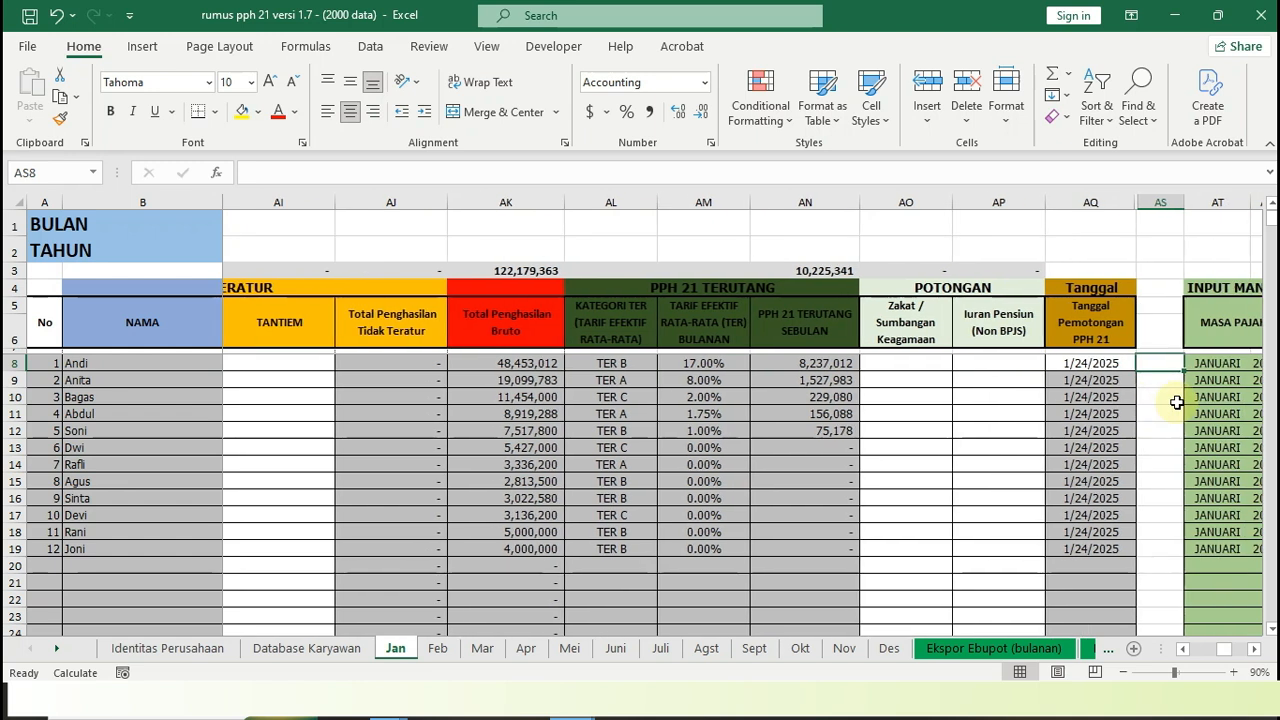
key(Right)
key(Right)
key(Right)
key(Right)
key(Right)
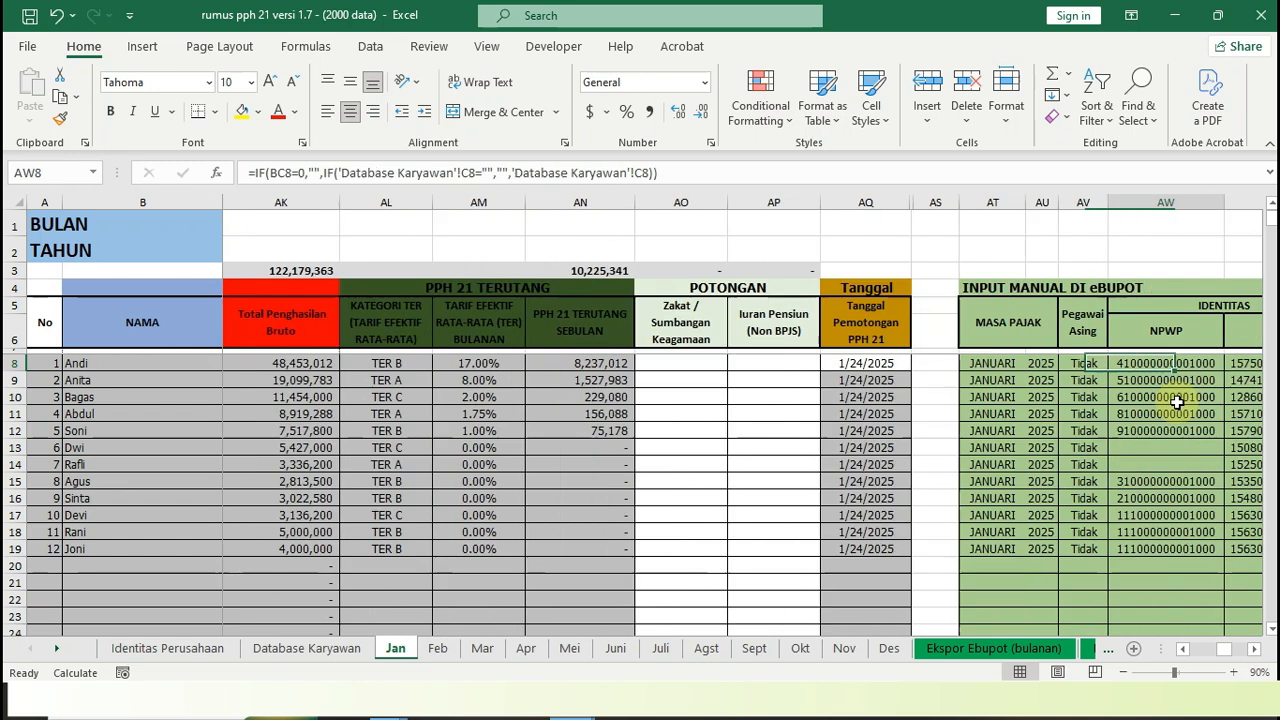
key(Left)
key(Left)
key(Left)
key(Left)
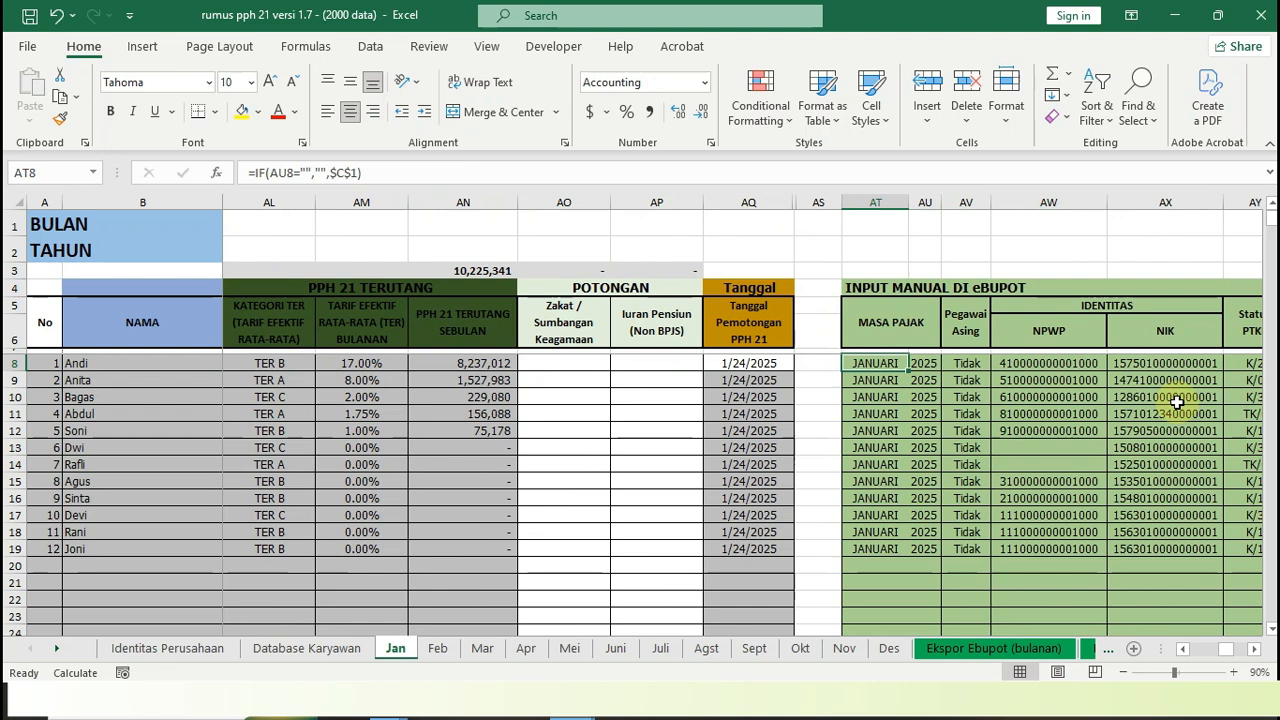
Go through the first employee's eBUPOT fields from MASA PAJAK through IDENTITAS and Status PTKP to Posisi
key(Right)
key(Right)
key(Right)
key(Right)
key(Right)
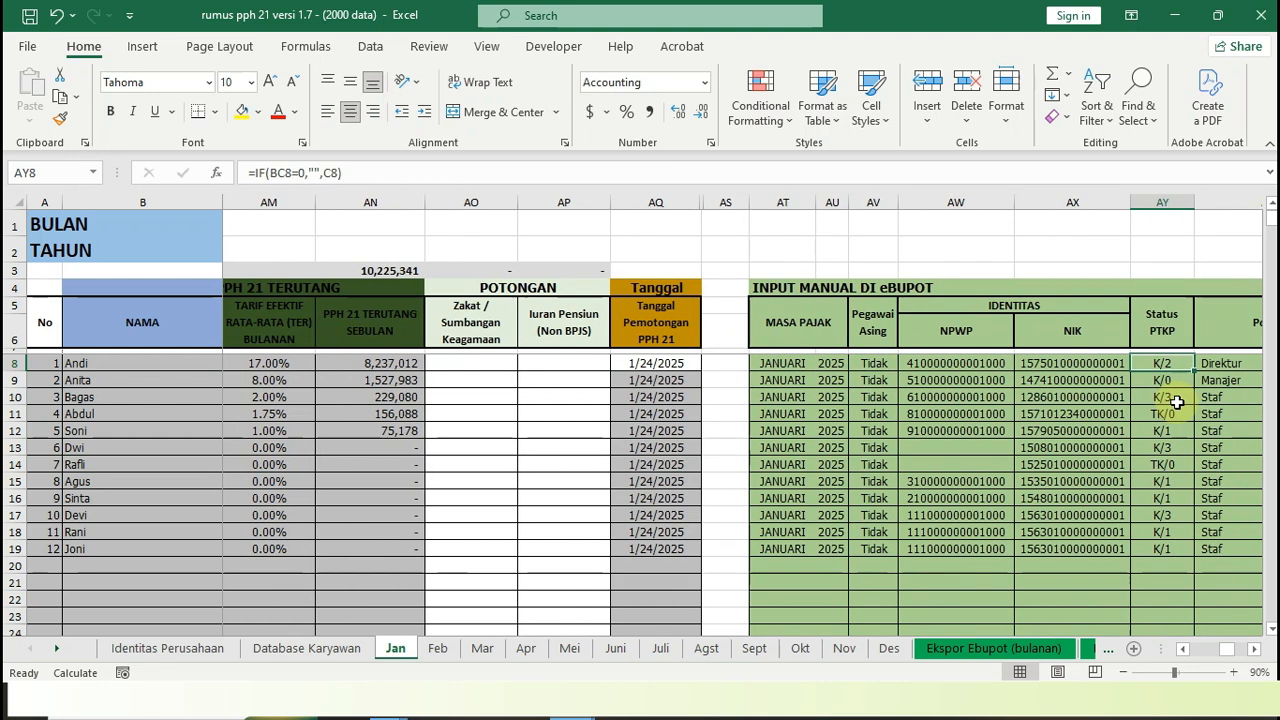
key(Left)
key(Left)
key(Left)
key(Left)
key(Left)
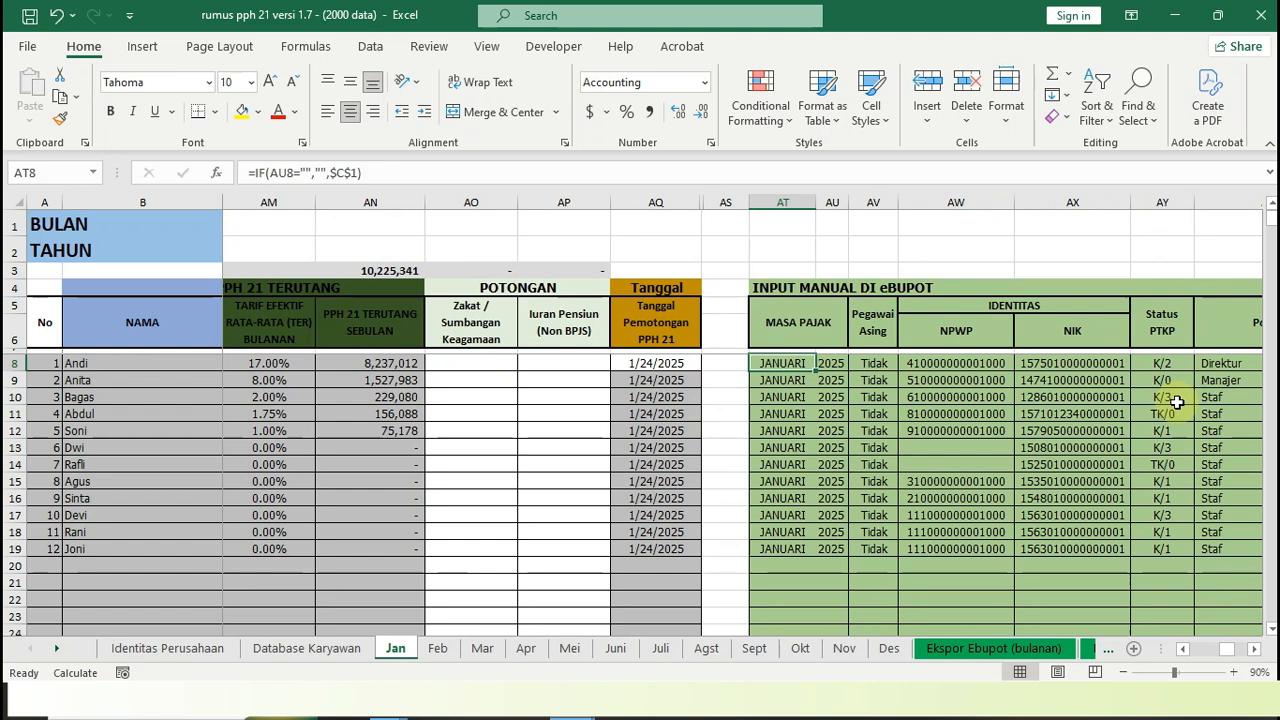
key(Right)
key(Right)
key(Right)
key(Right)
key(Right)
key(Right)
key(Right)
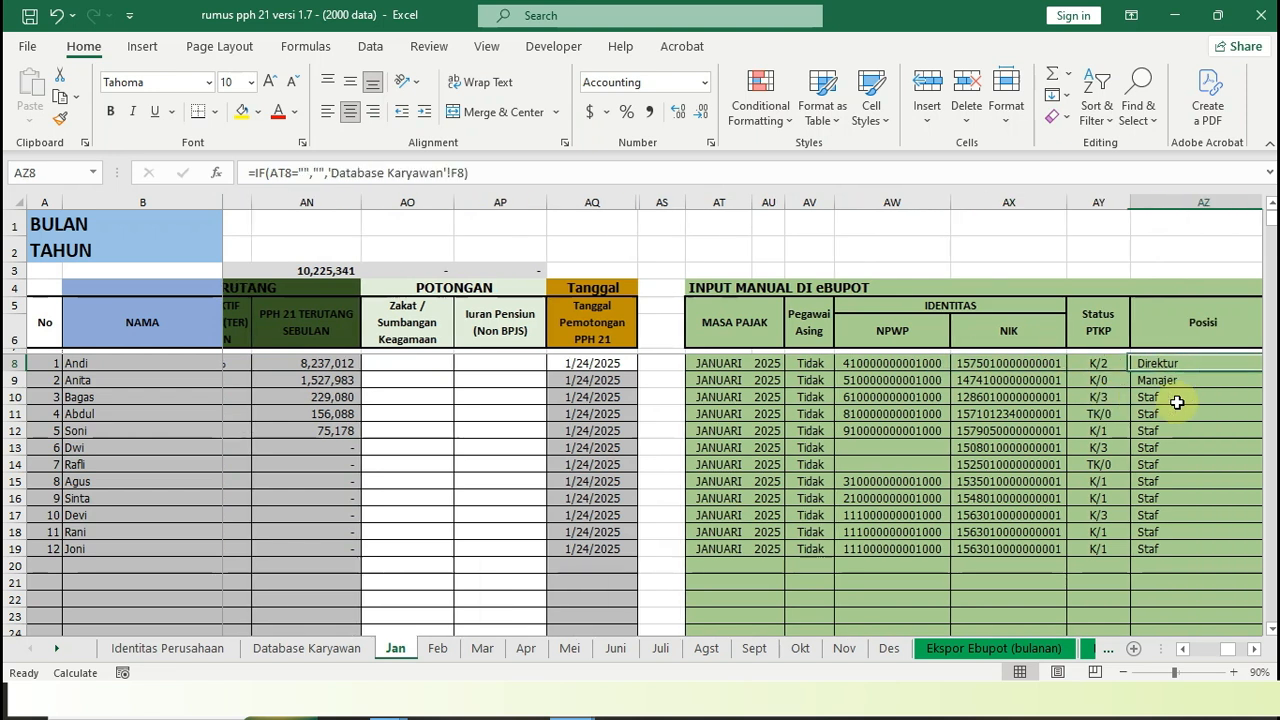
Review the first employee's eBUPOT fields from Fasilitas Pajak and Nama Objek Pajak through Penghasilan Bruto to Pajak Penghasilan Yang Dipotong
key(Right)
key(Right)
key(Right)
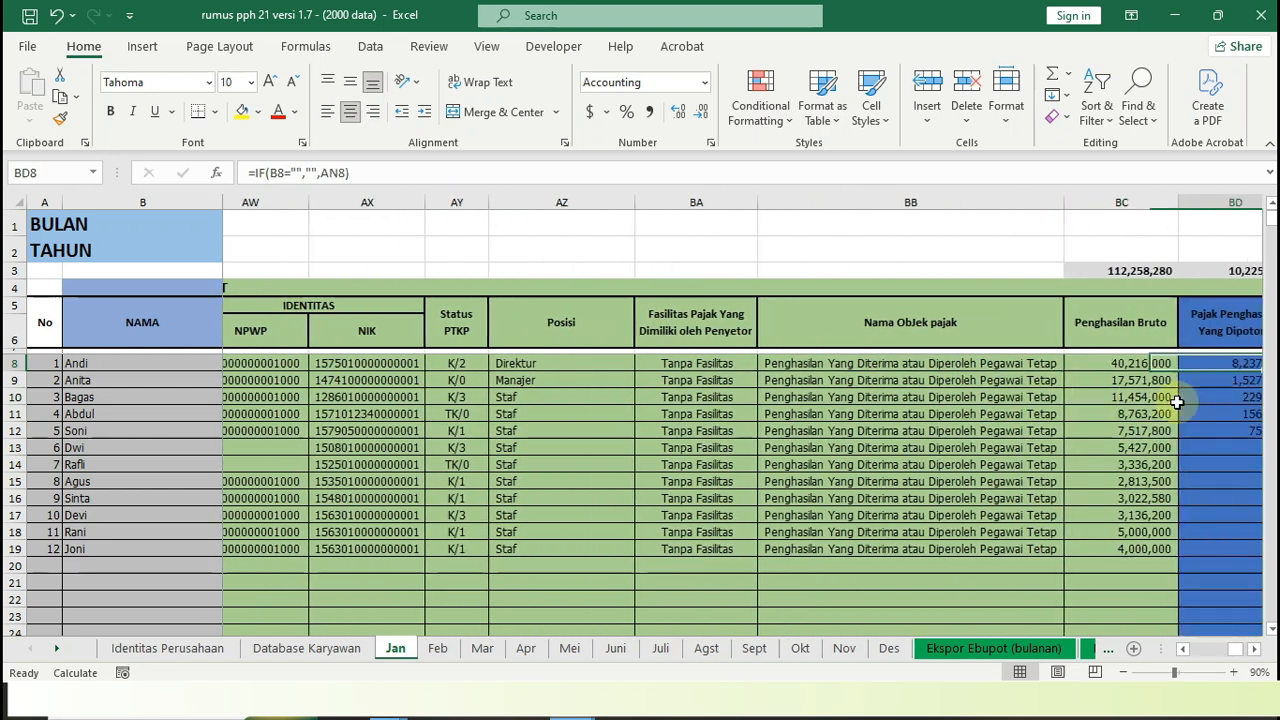
scroll(1177, 401, right, 3)
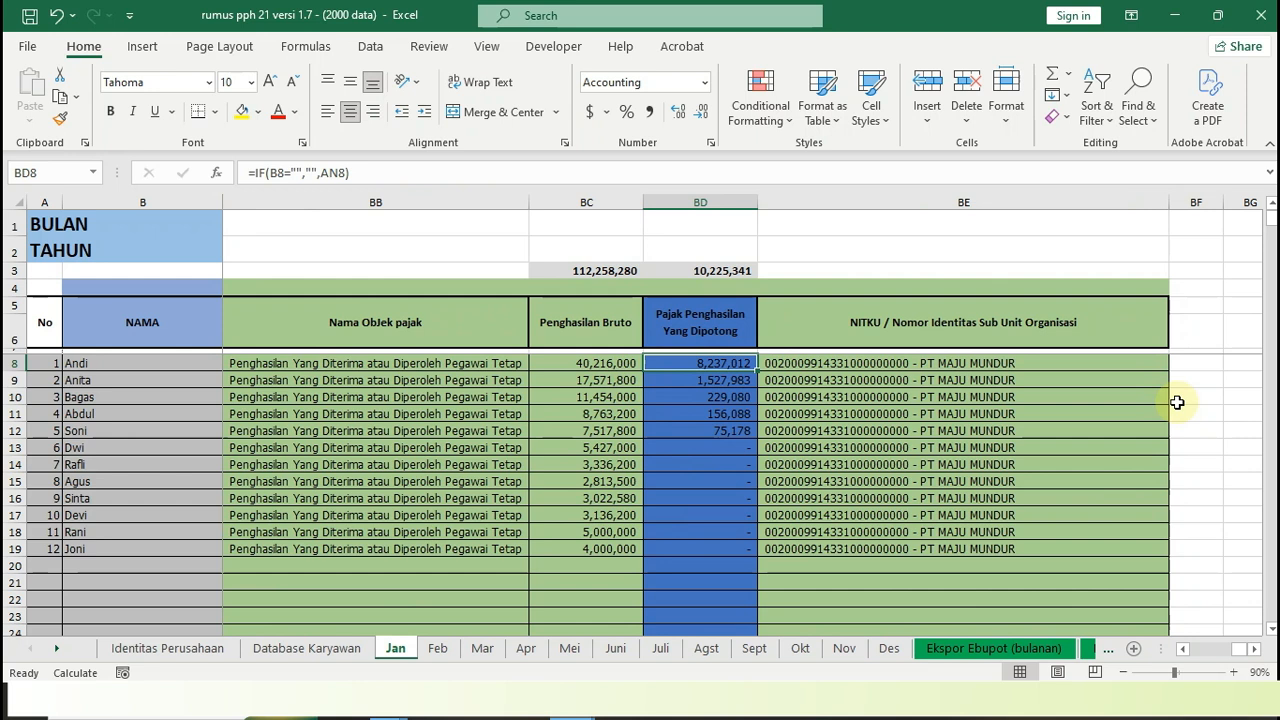
Check the first employee's NITKU field, then go back through the eBUPOT columns to MASA PAJAK
key(Right)
key(Left)
key(Left)
key(Right)
key(ctrl+c)
key(Right)
key(Left)
key(Left)
key(Left)
key(Left)
key(Left)
key(Left)
key(Left)
key(Left)
key(Left)
key(Left)
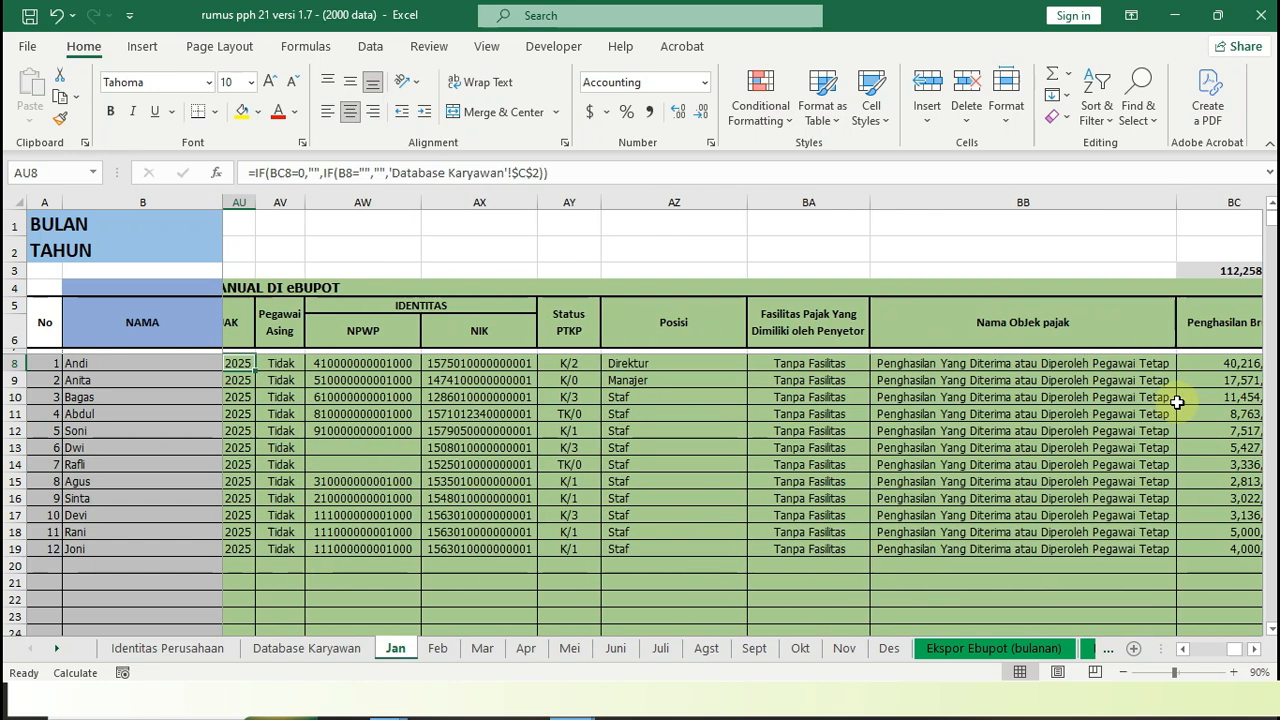
key(Left)
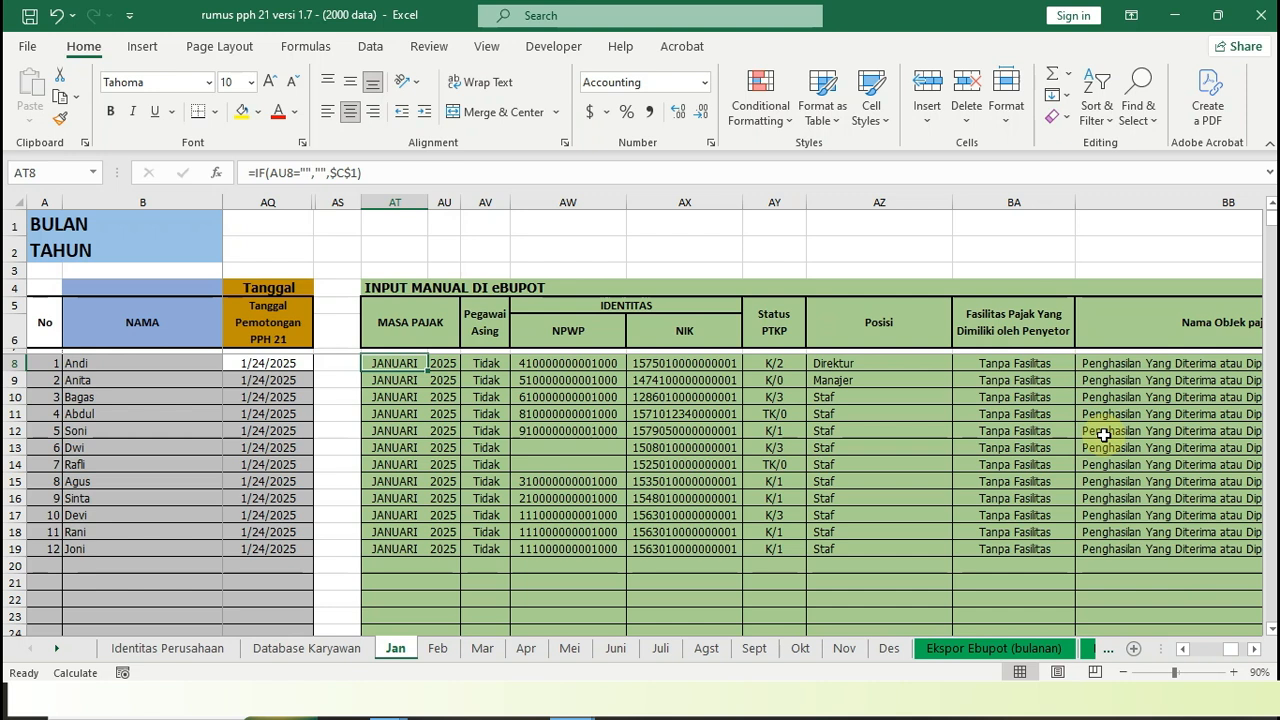
Open the Ekspor Ebupot (bulanan) sheet and choose JANUARI as the export month
click(958, 648)
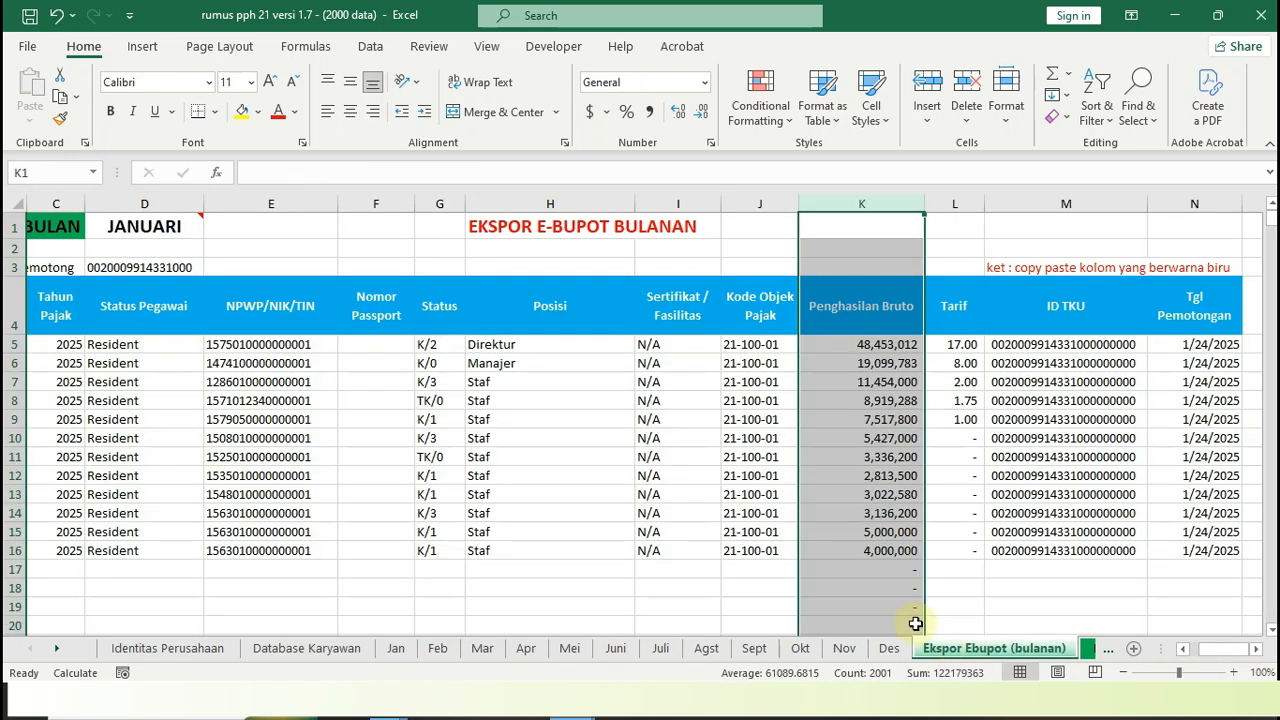
drag(1188, 651, 1178, 651)
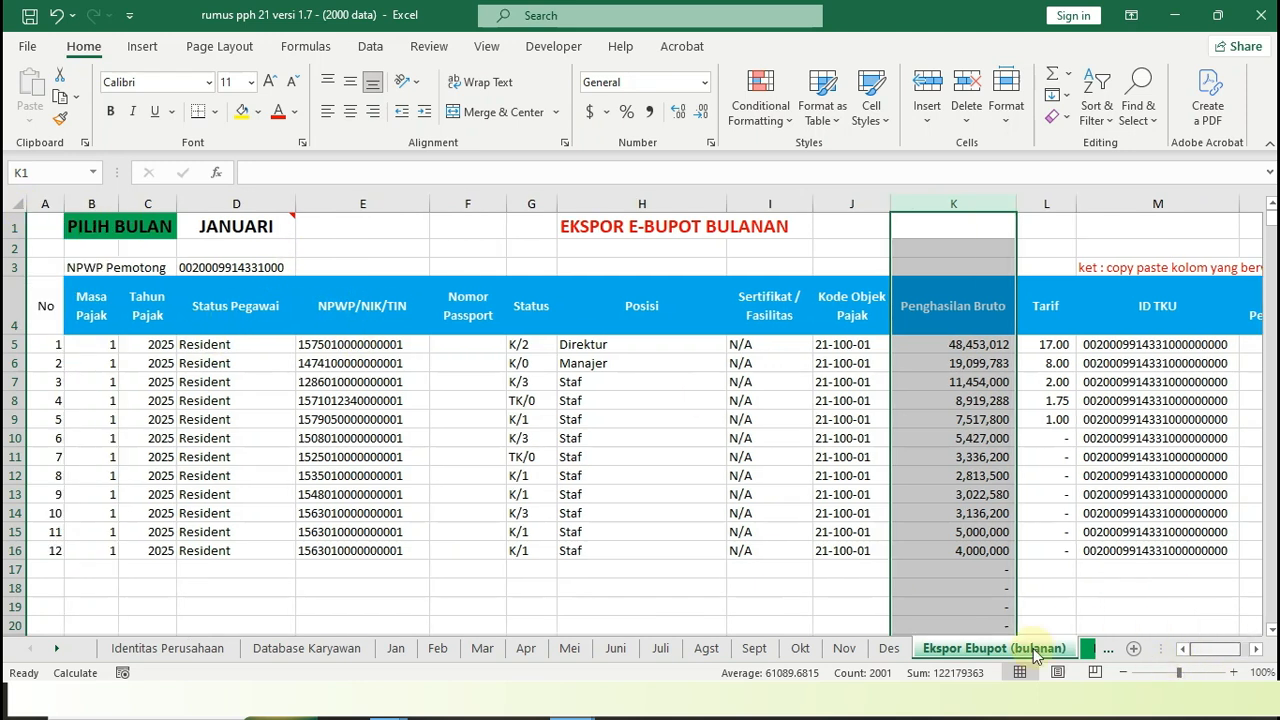
click(243, 229)
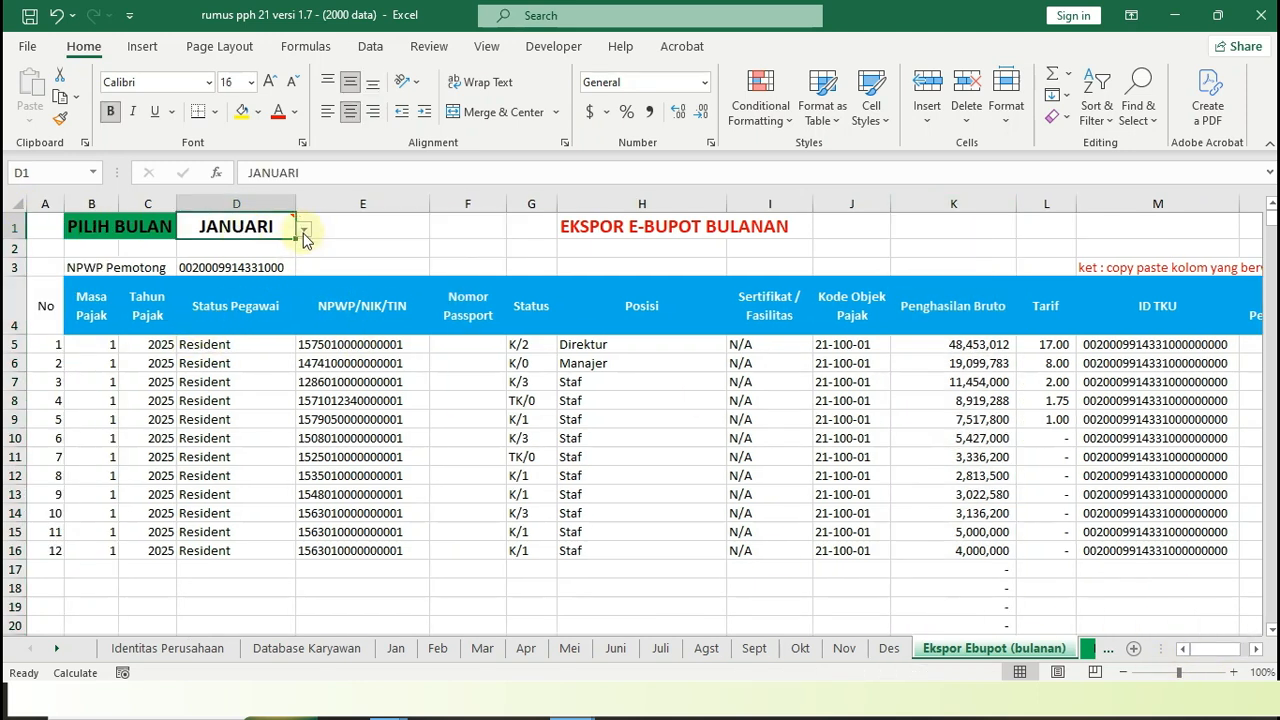
click(305, 230)
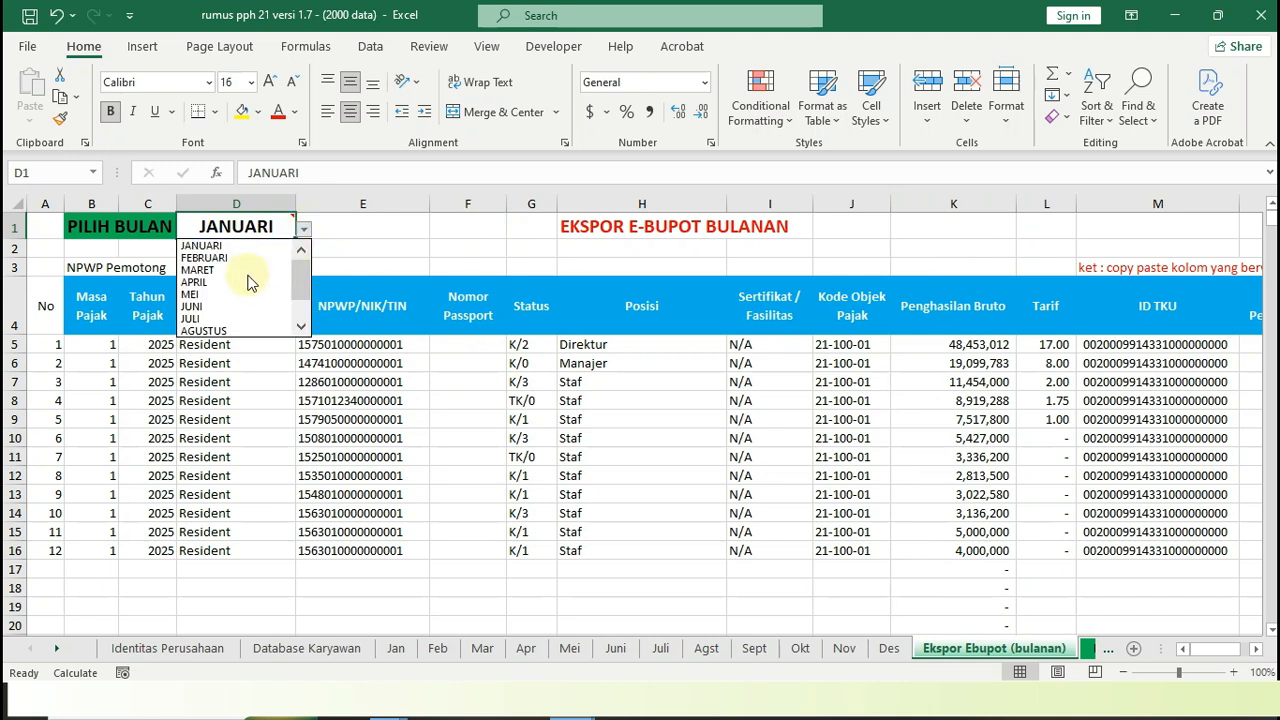
scroll(248, 320, down, 1)
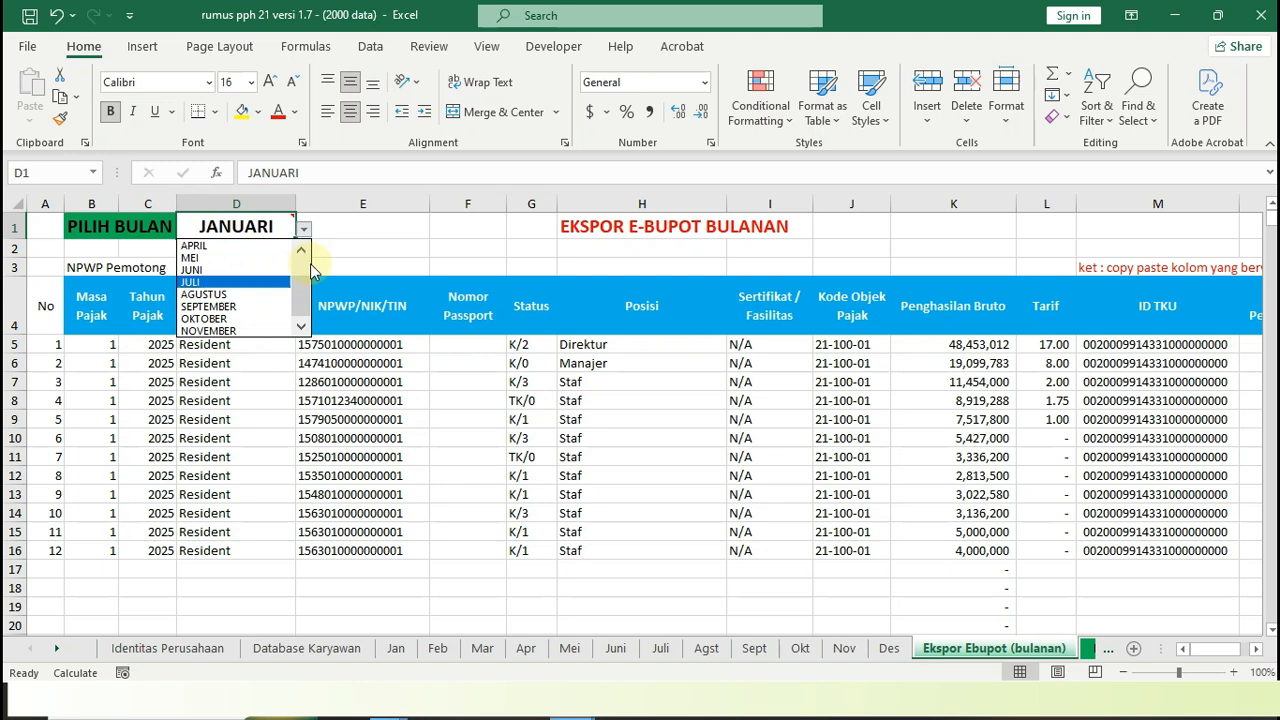
drag(302, 293, 303, 262)
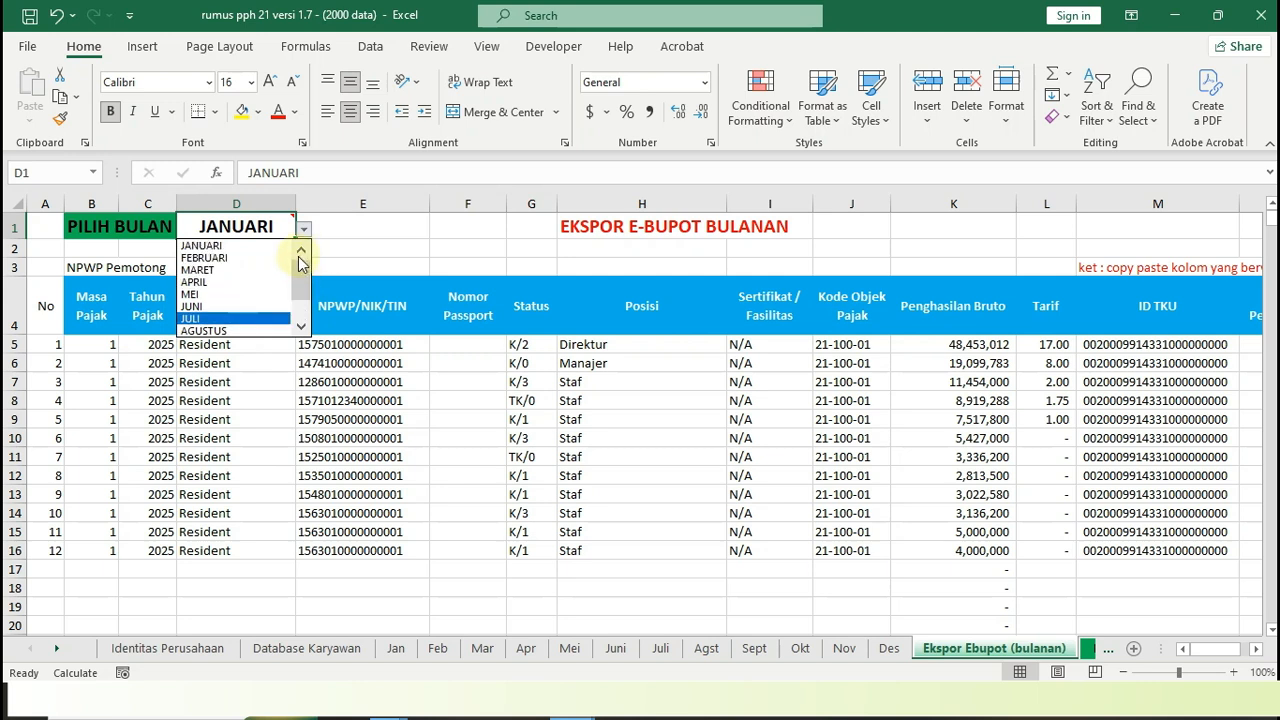
click(262, 245)
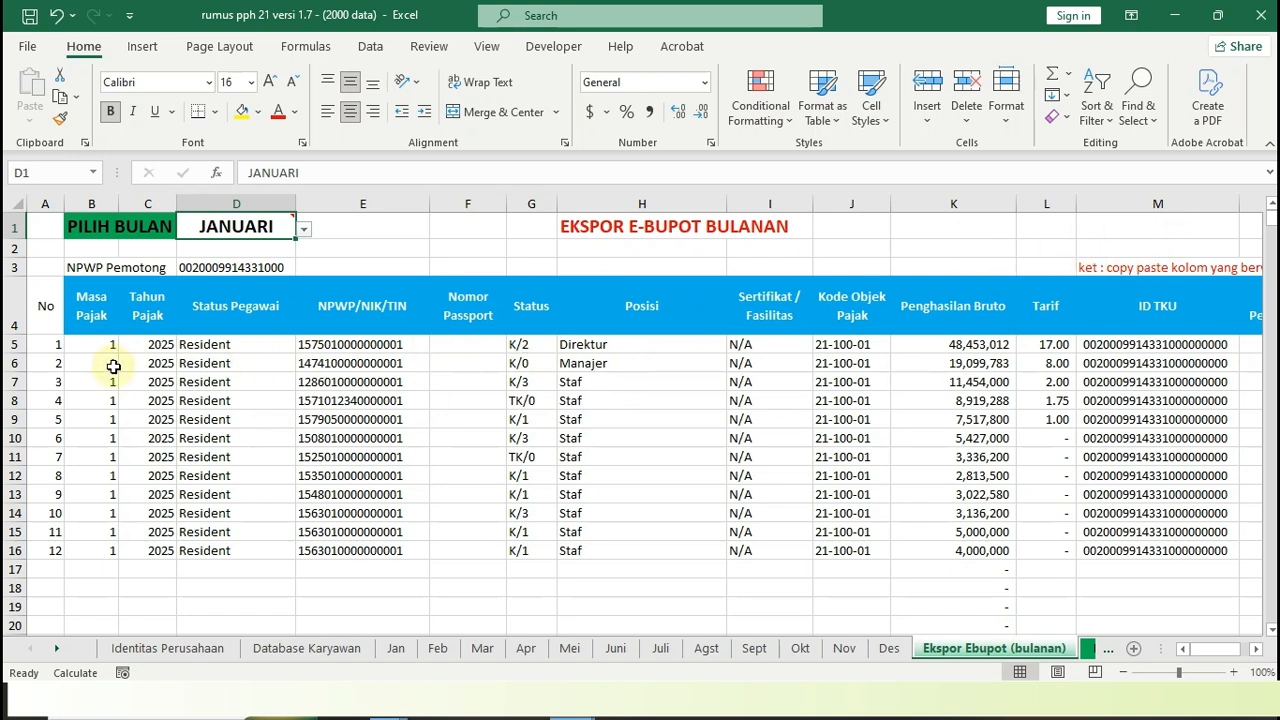
Copy all twelve employee rows of the monthly export table, from Masa Pajak to Tgl Pemotongan (B5:N16)
click(91, 341)
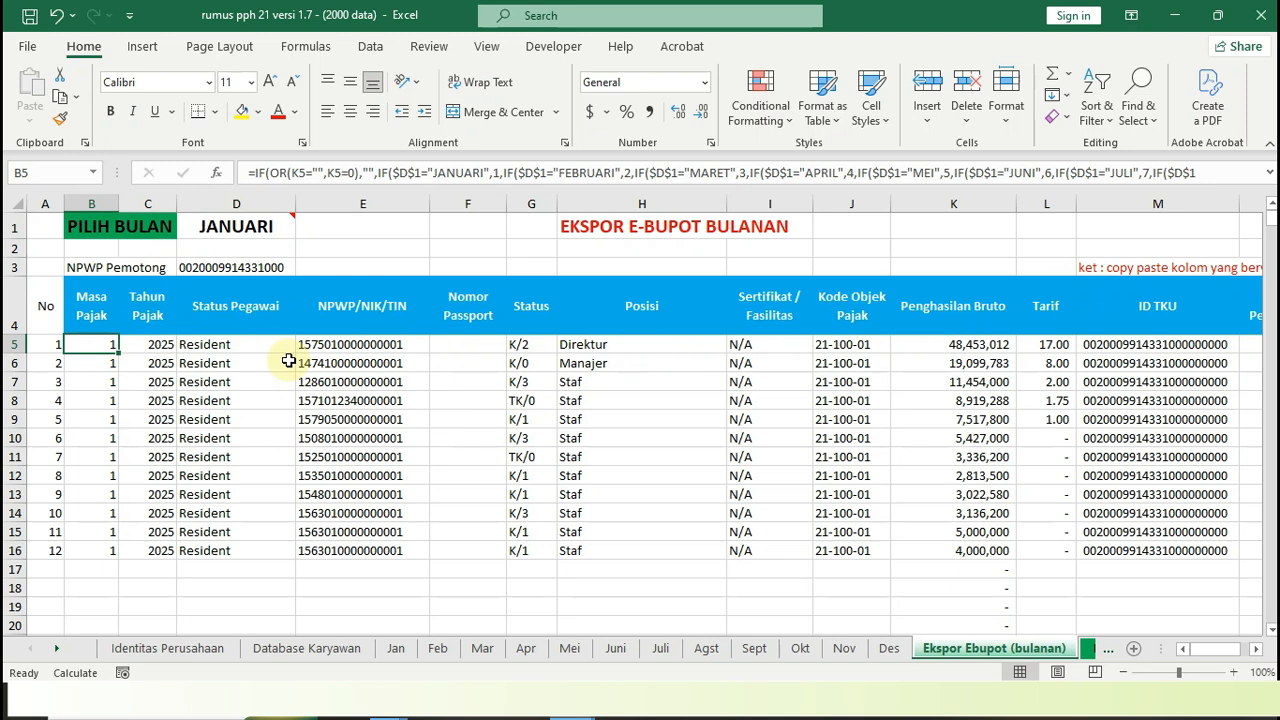
key(ctrl+shift+Right)
key(ctrl+shift+Right)
key(ctrl+shift+Right)
key(ctrl+shift+Right)
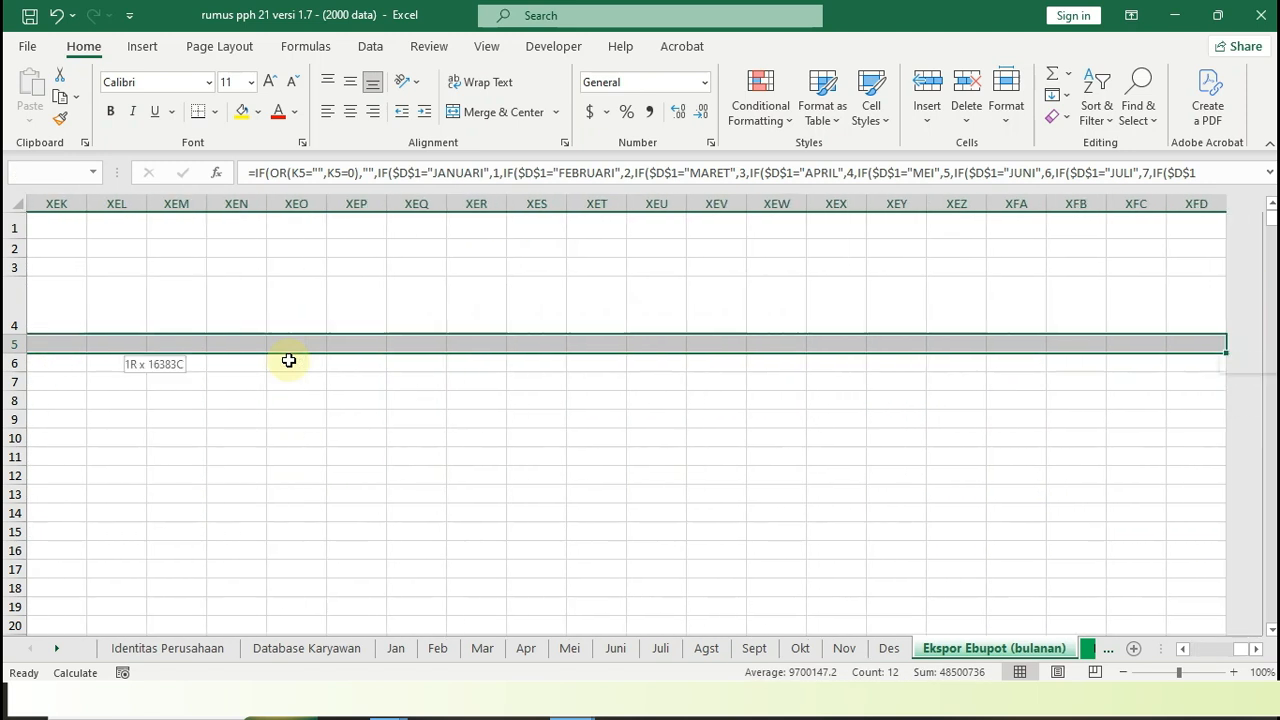
key(ctrl+shift+Left)
key(ctrl+shift+Down)
key(ctrl+shift+Up)
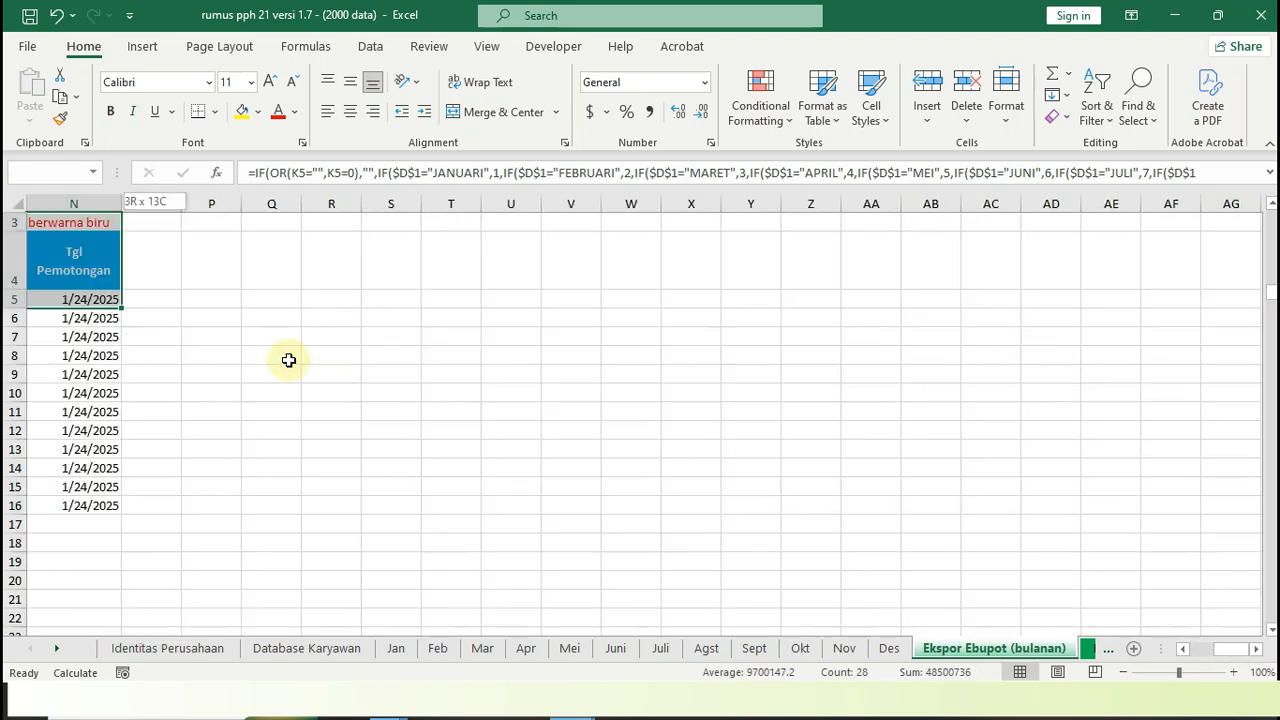
key(Down)
key(Up)
key(shift+Right)
key(shift+Right)
key(shift+Right)
key(shift+Right)
key(shift+Right)
key(shift+Right)
key(shift+Right)
key(shift+Right)
key(shift+Right)
key(shift+Right)
key(shift+Right)
key(shift+Right)
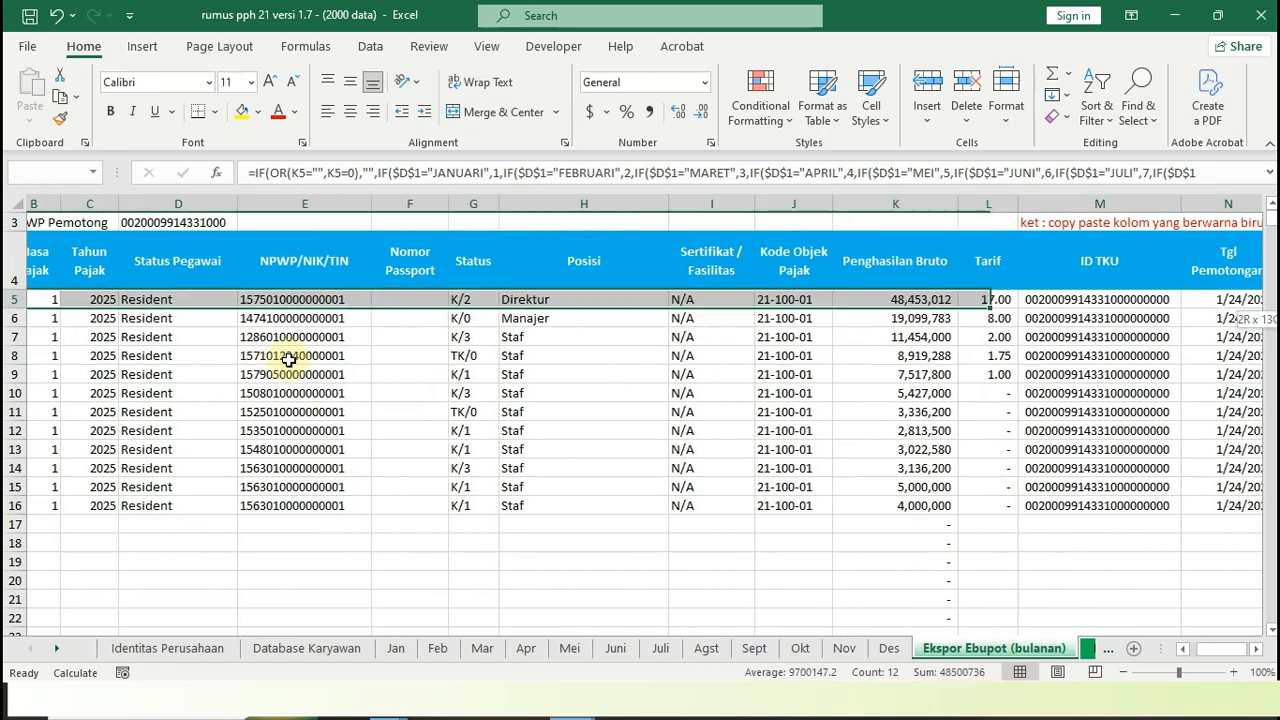
key(shift+Down)
key(shift+Down)
key(shift+Down)
key(shift+Down)
key(shift+Down)
key(shift+Down)
key(shift+Down)
key(shift+Down)
key(shift+Down)
key(shift+Down)
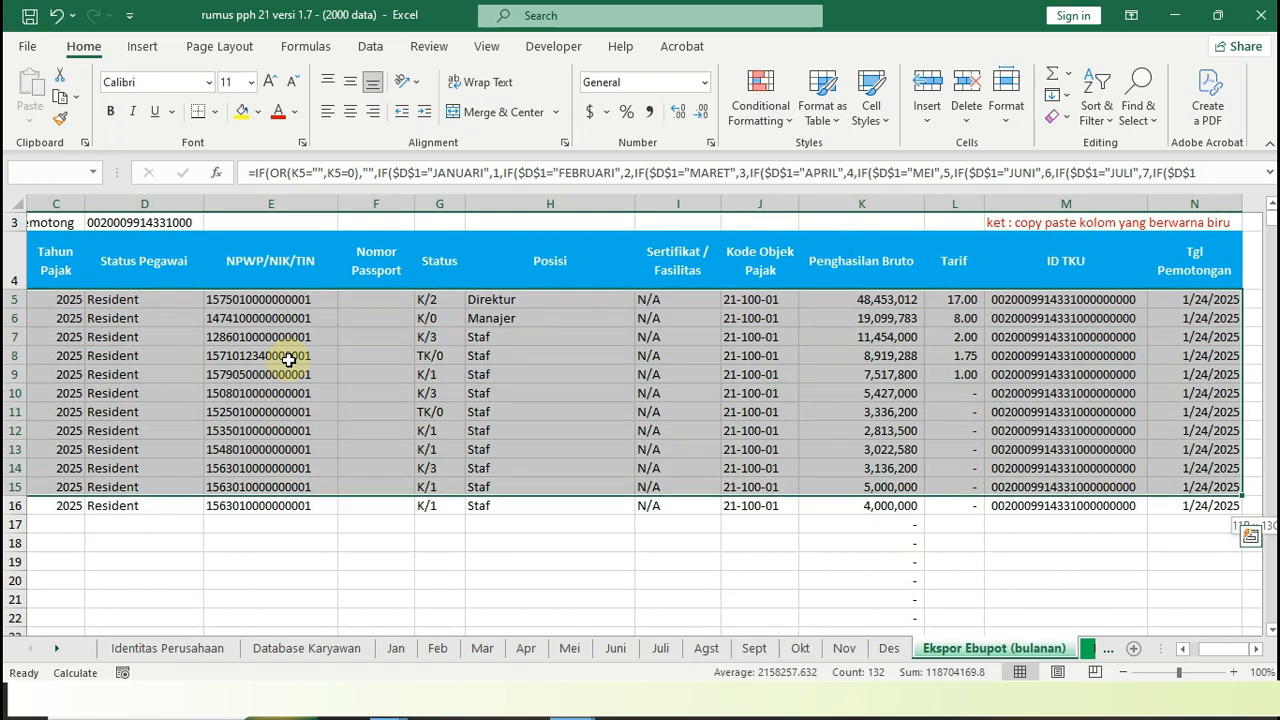
key(shift+Down)
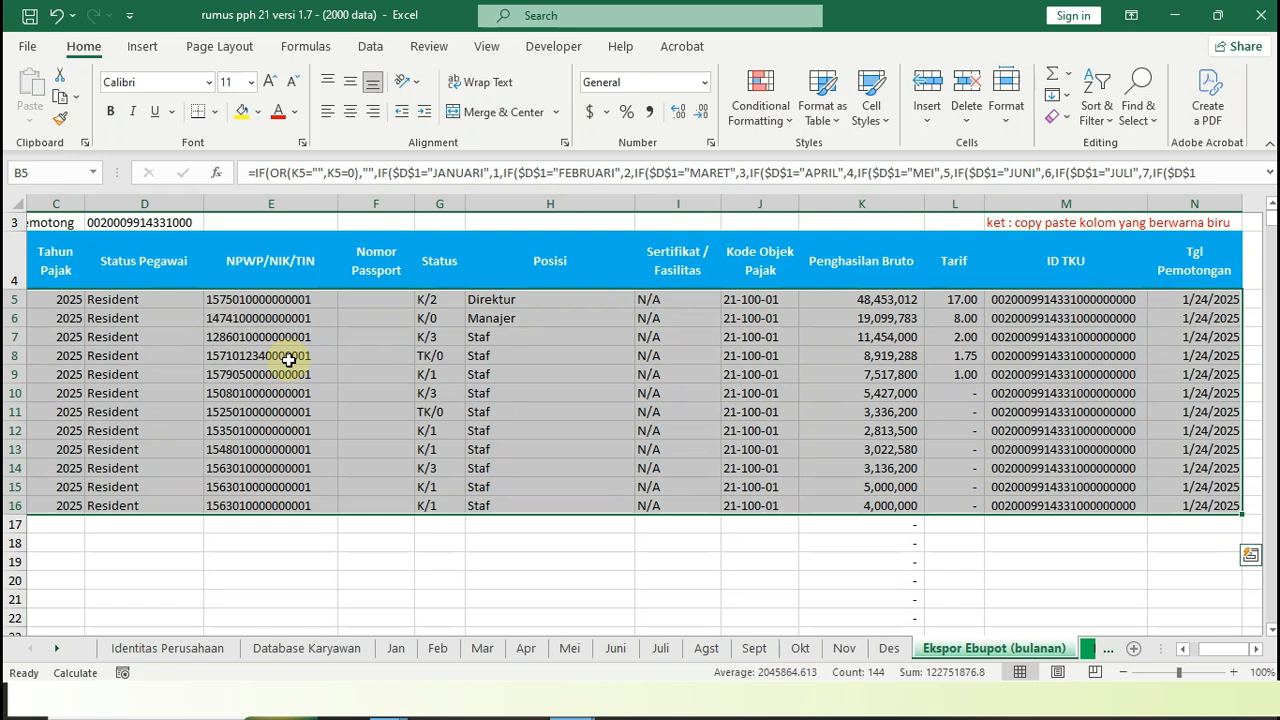
key(ctrl+c)
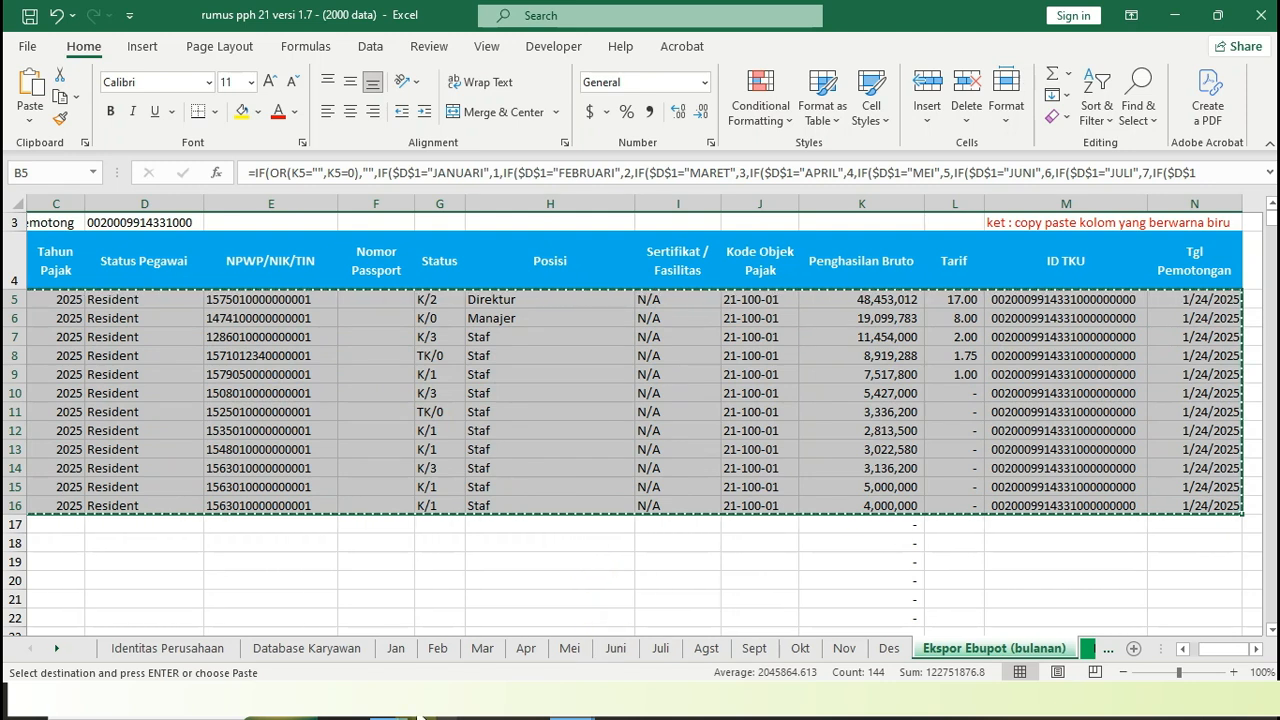
Switch to File Explorer and open the workbook "BPMP Excel to XML v.2 (format ekspor bulanan)" from the rumus folder
mouse_move(395, 716)
click(345, 632)
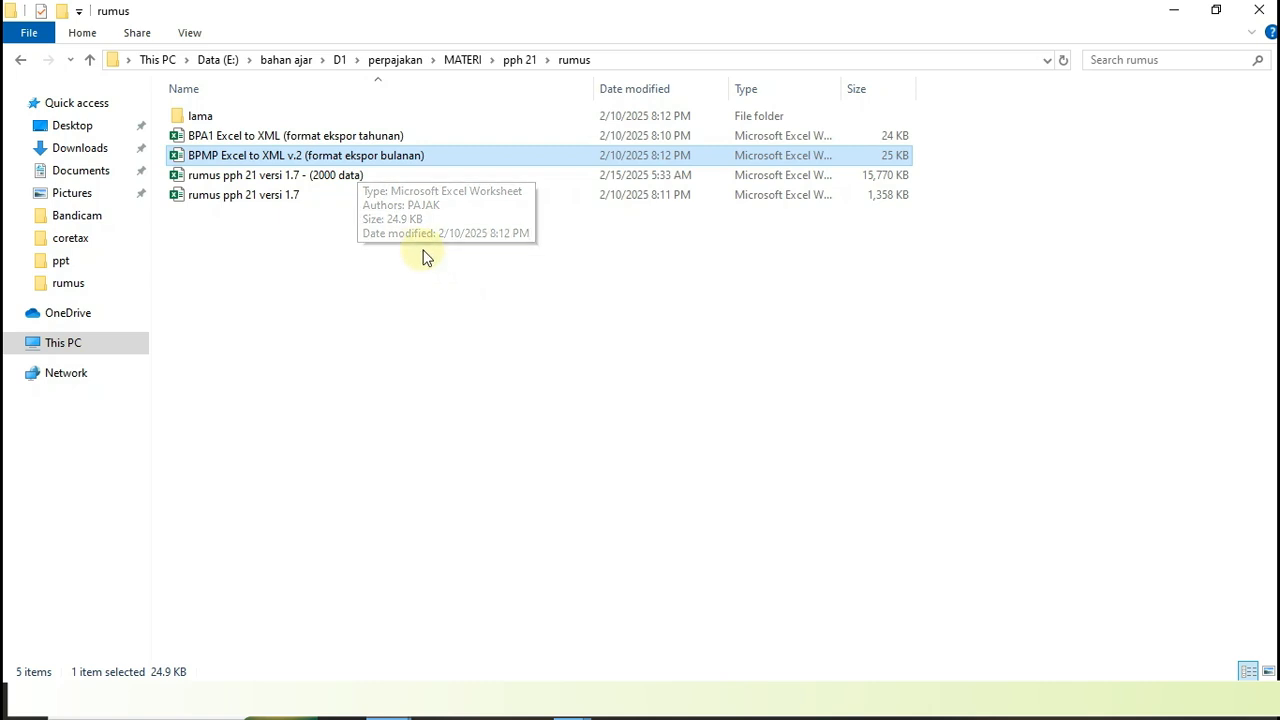
double_click(224, 162)
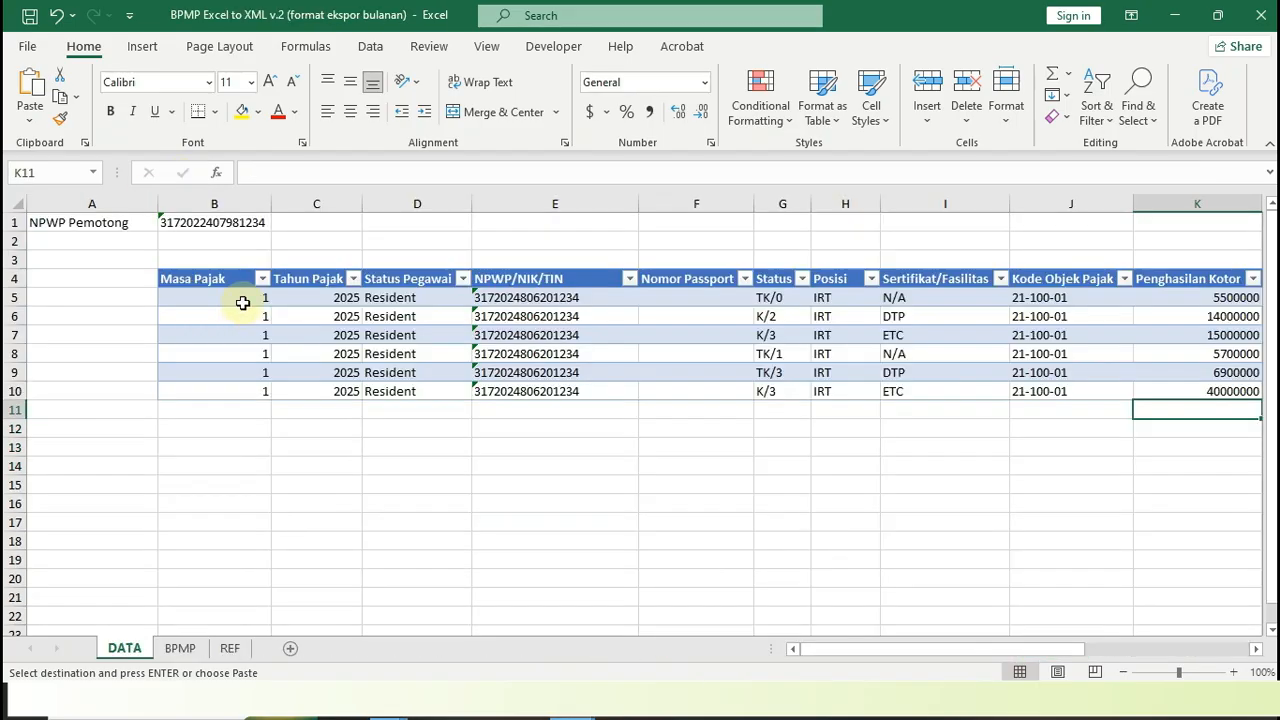
Paste the copied rows as values only into the DATA table from cell B5, accepting the inserted table rows
click(212, 297)
right_click(208, 297)
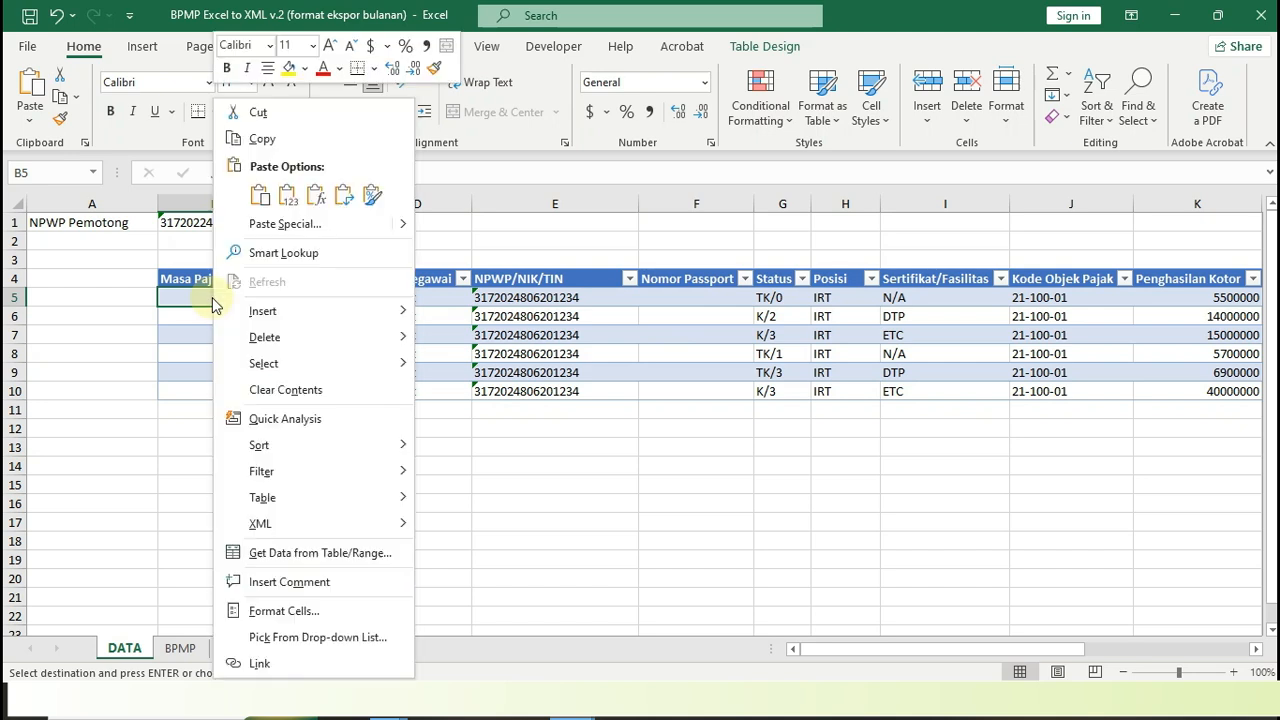
click(288, 223)
click(140, 150)
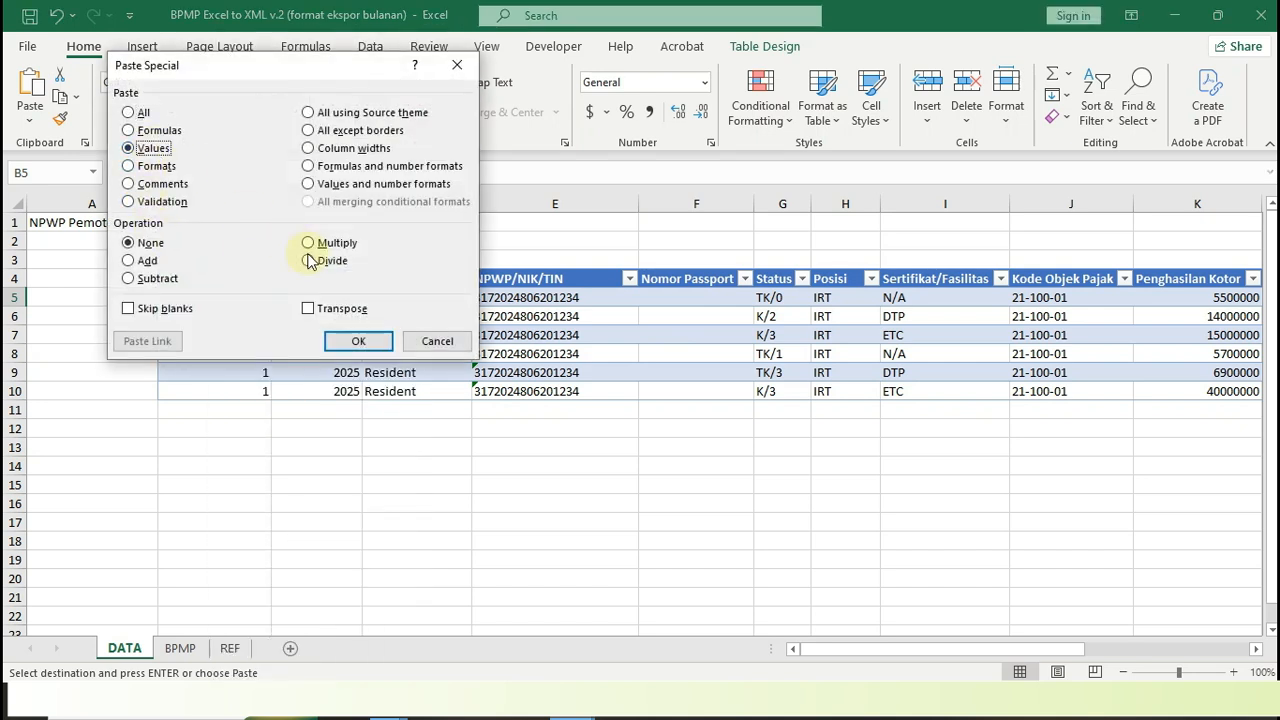
click(345, 339)
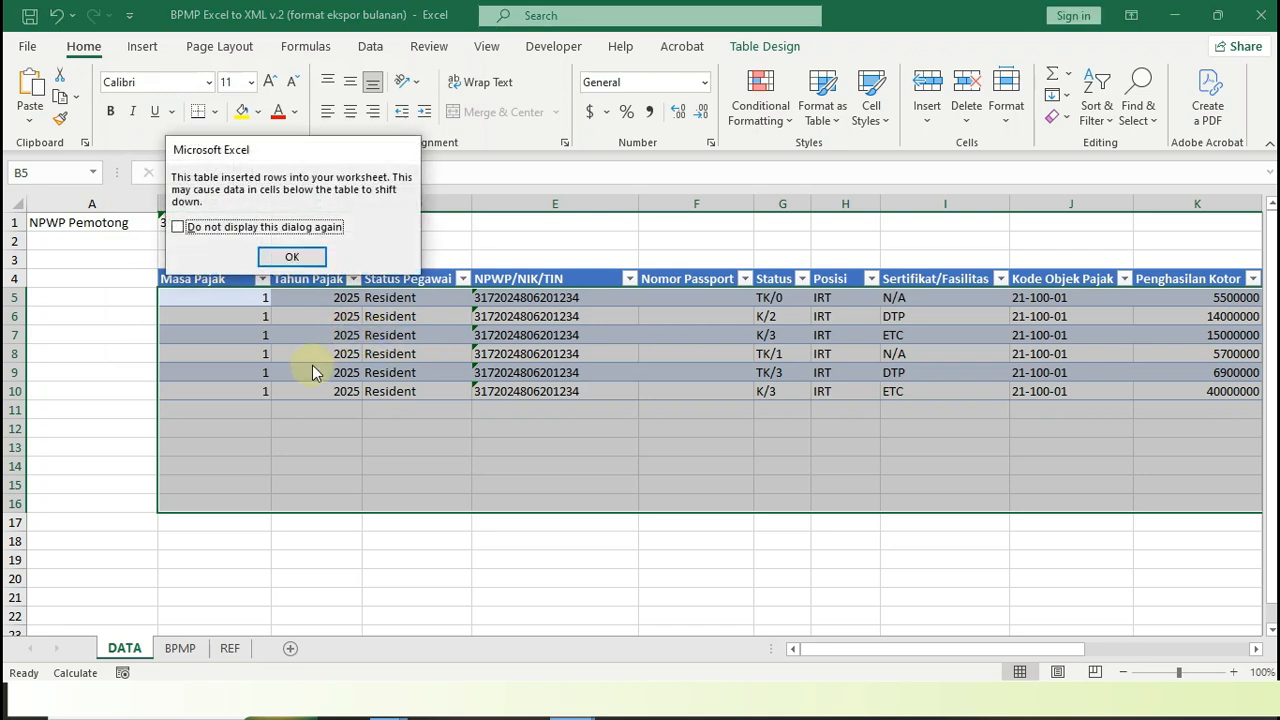
click(291, 256)
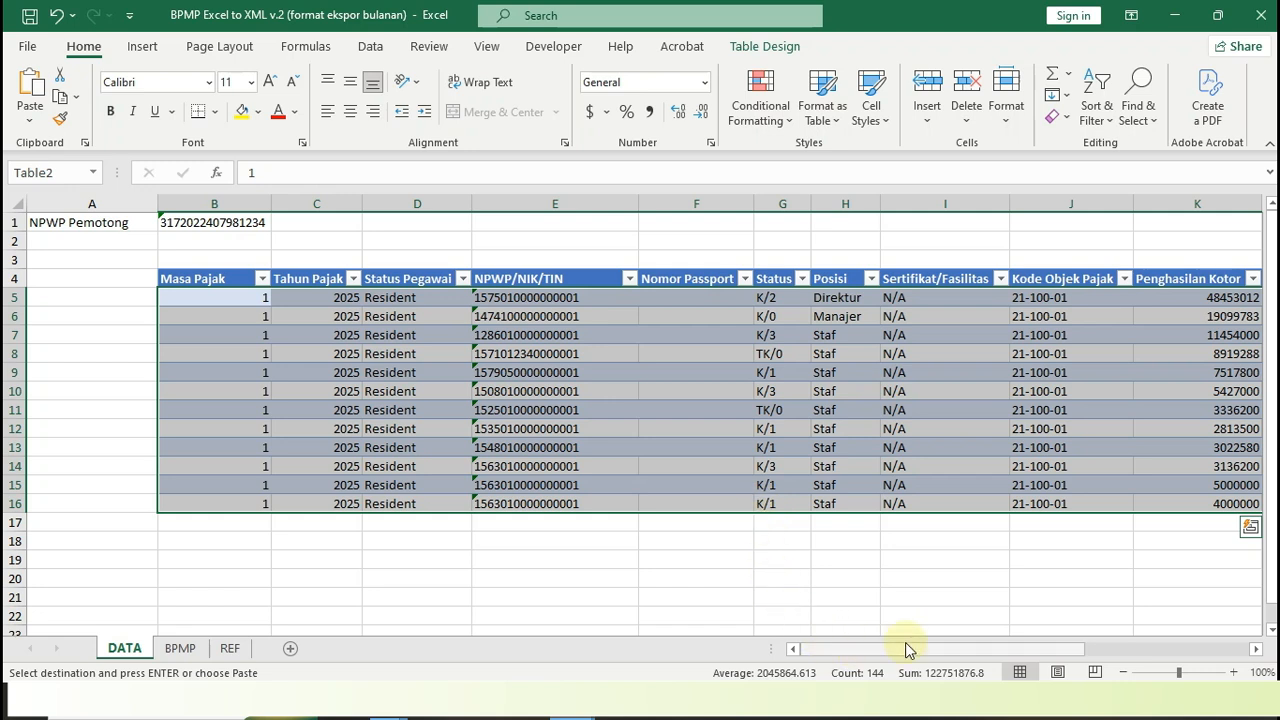
Fill the TER A, TER B and TER C formulas from row 10 down to row 16
drag(908, 648, 1049, 494)
drag(1090, 390, 1232, 514)
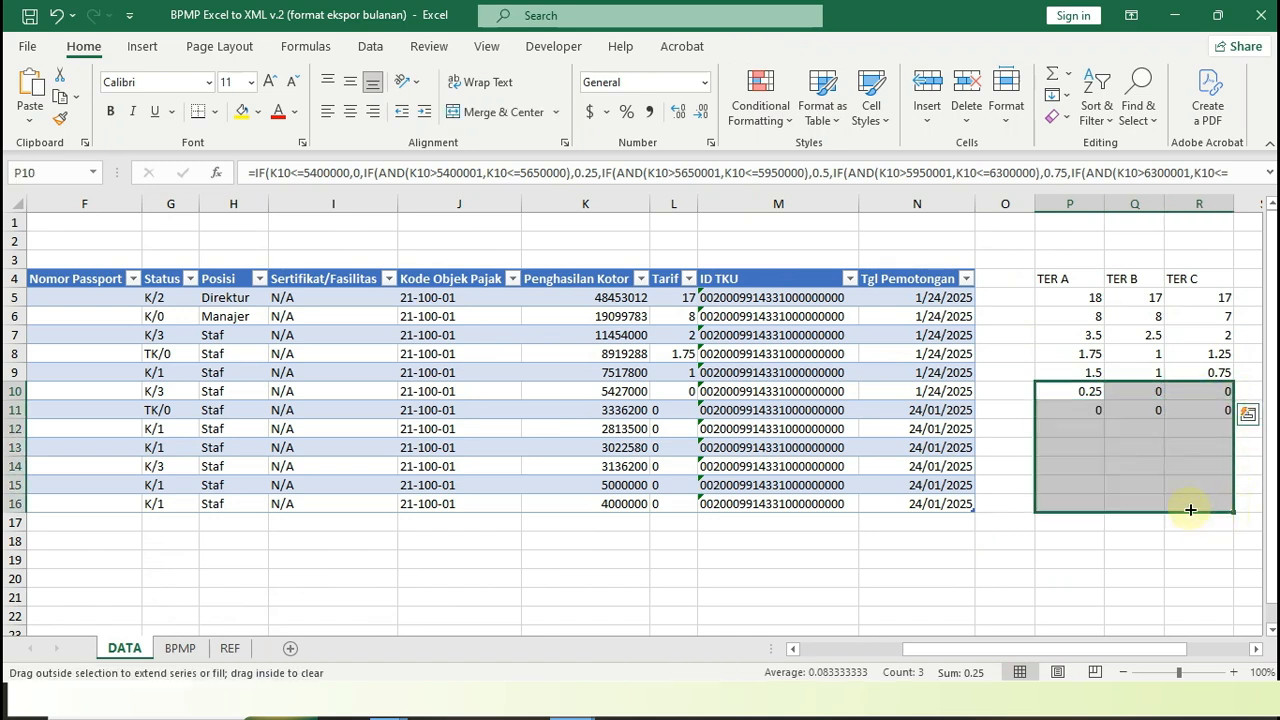
drag(1167, 647, 983, 649)
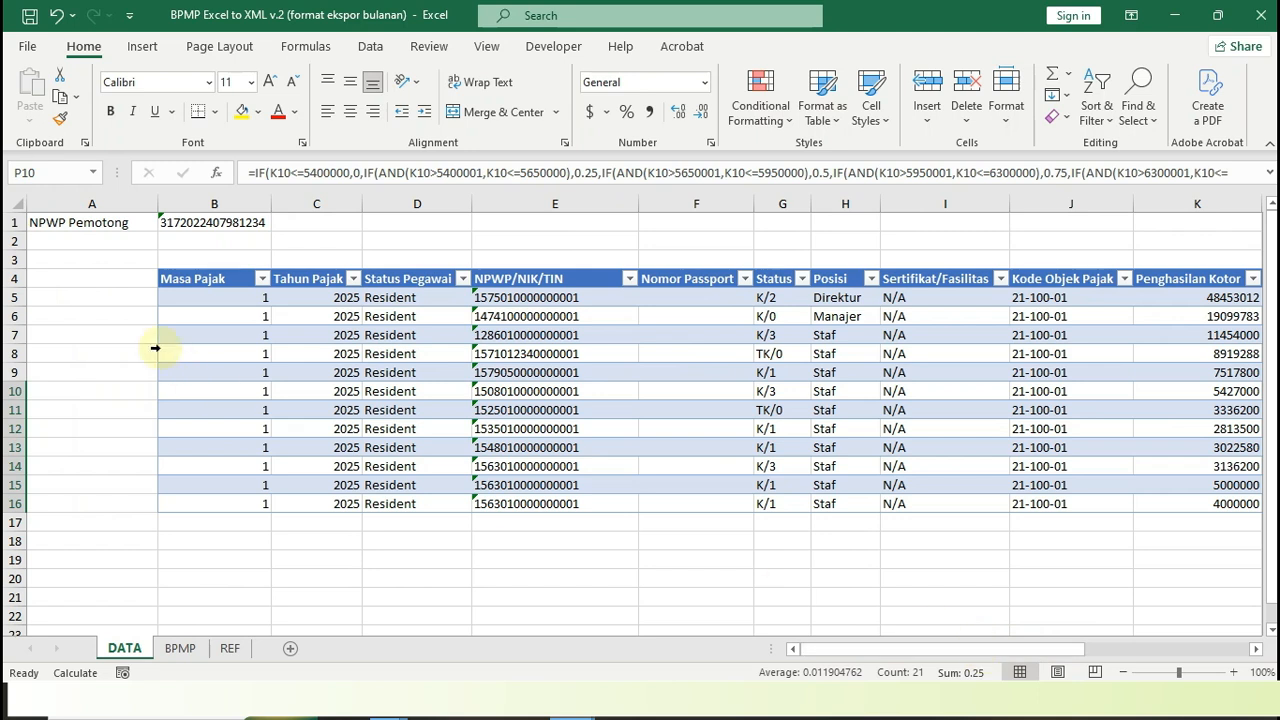
Compare the DATA sheet's NPWP Pemotong cell with the one in the PPh 21 workbook's monthly export sheet, ending on the DATA sheet
click(195, 224)
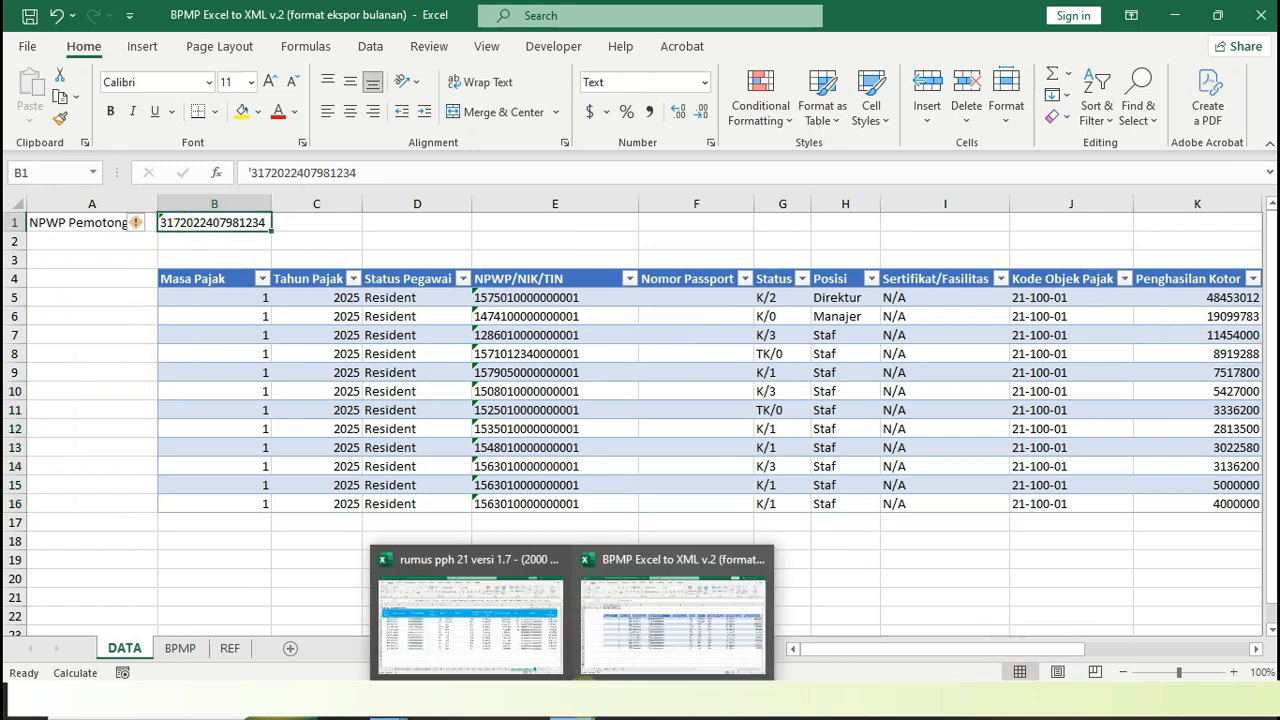
click(460, 625)
click(123, 222)
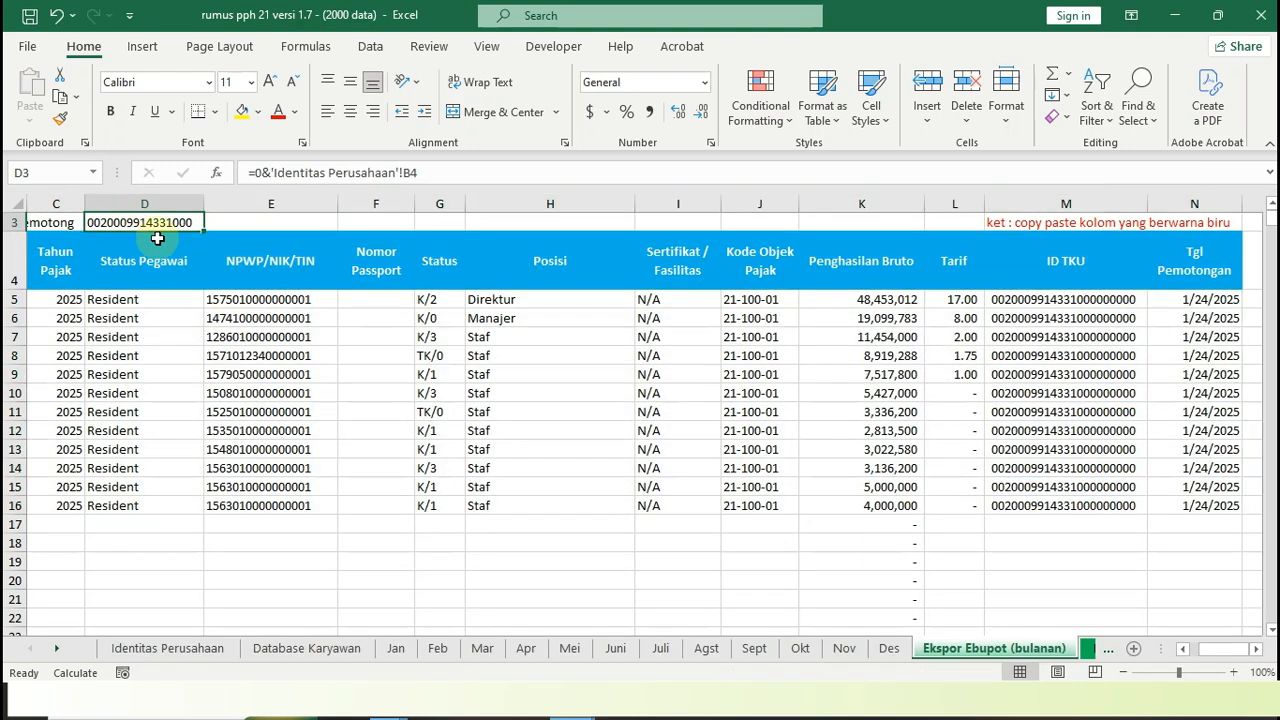
drag(1215, 655, 1177, 648)
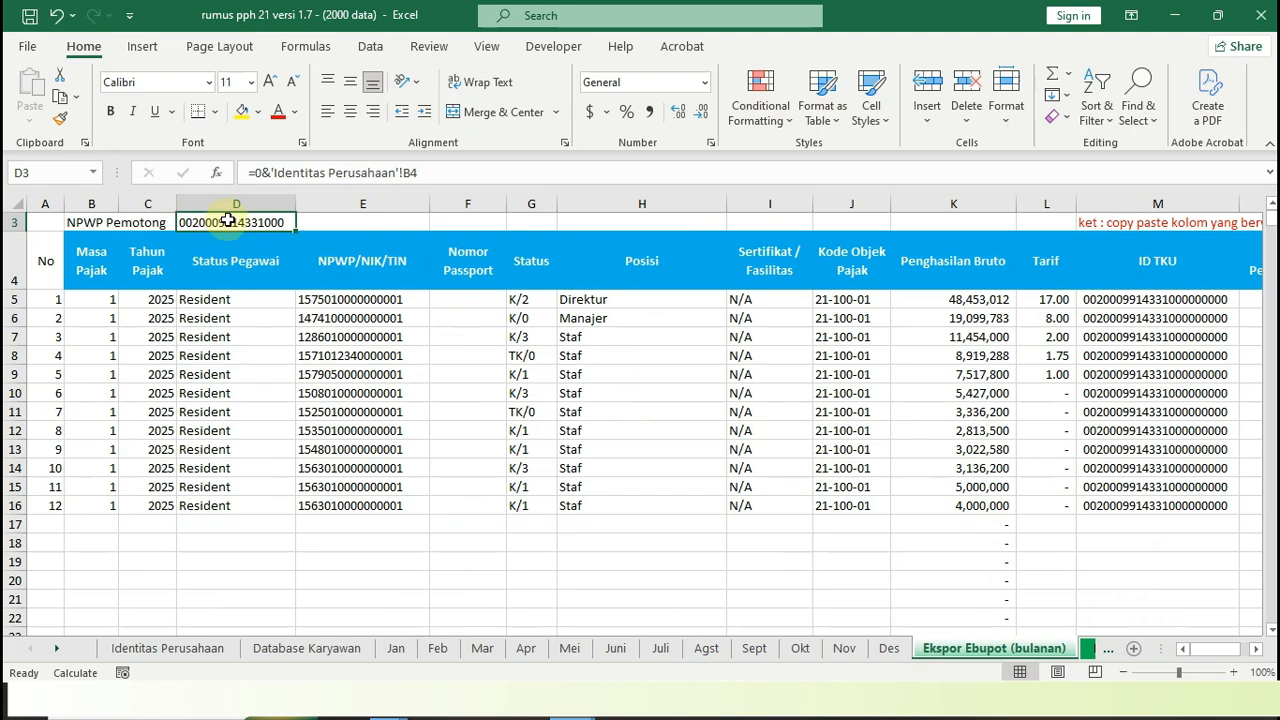
key(alt+Tab)
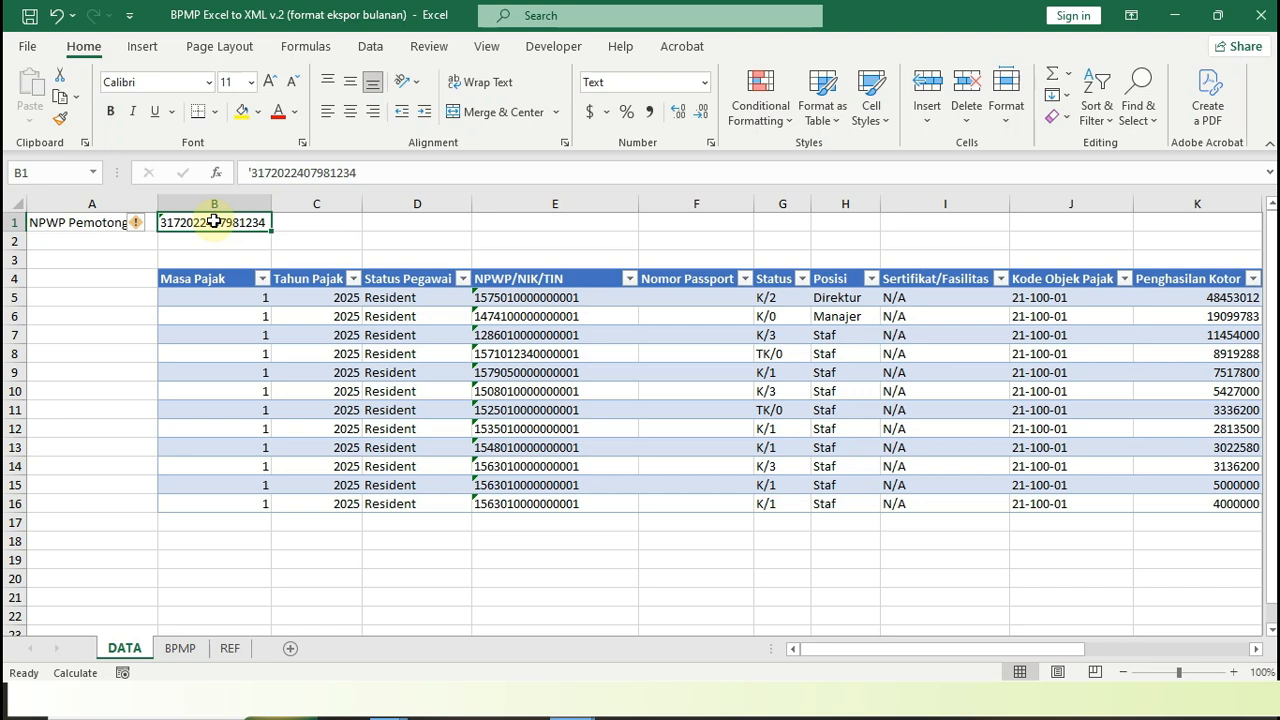
Export the DATA table as an XML file named "ek" in the rumus folder
click(554, 47)
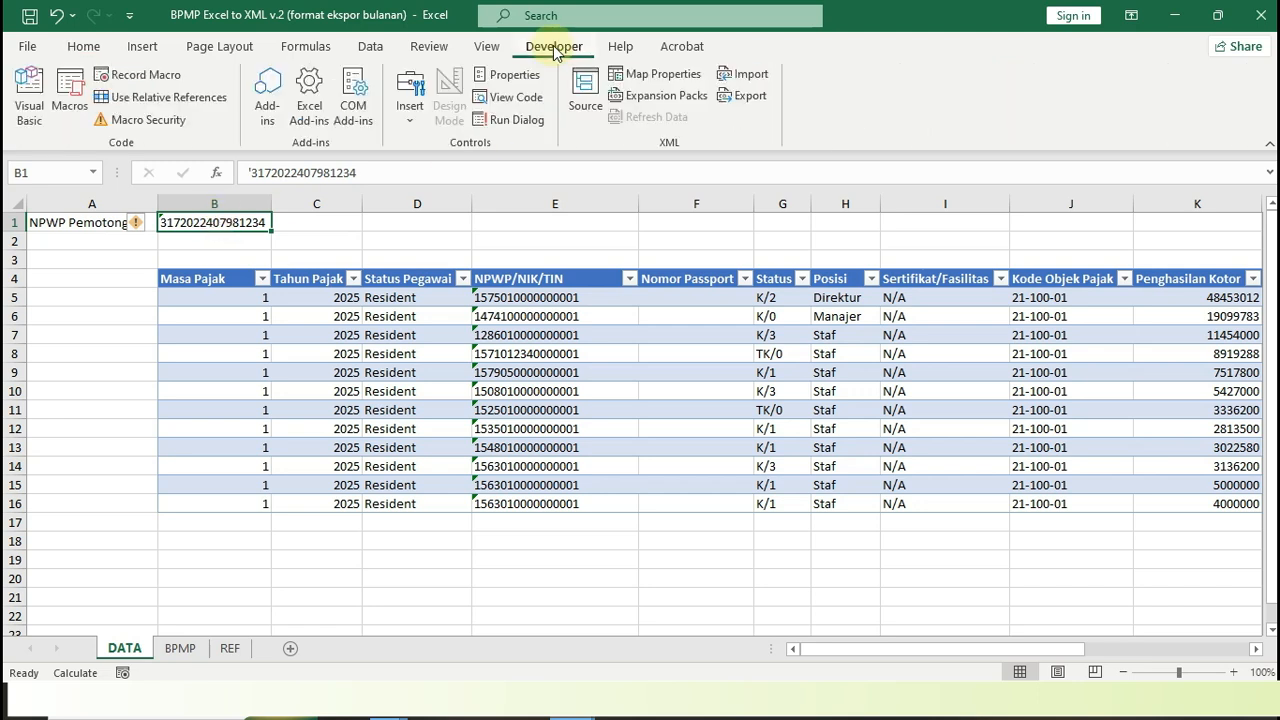
click(745, 102)
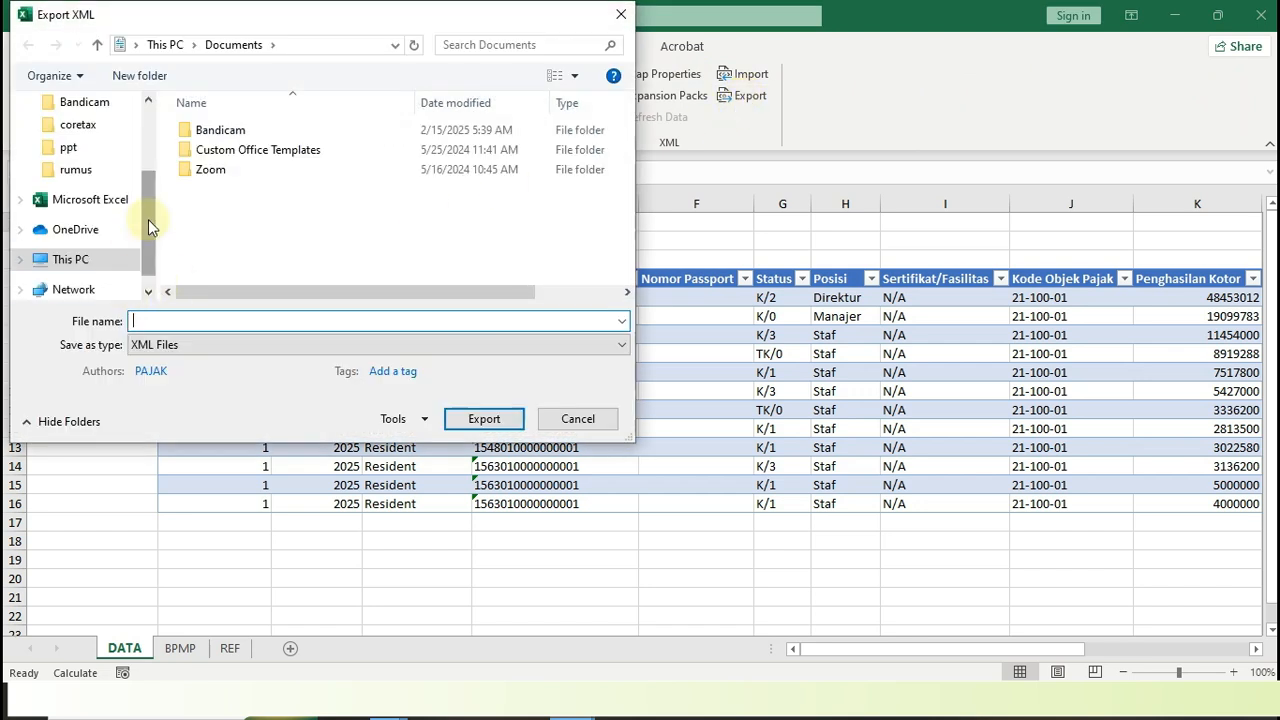
click(76, 170)
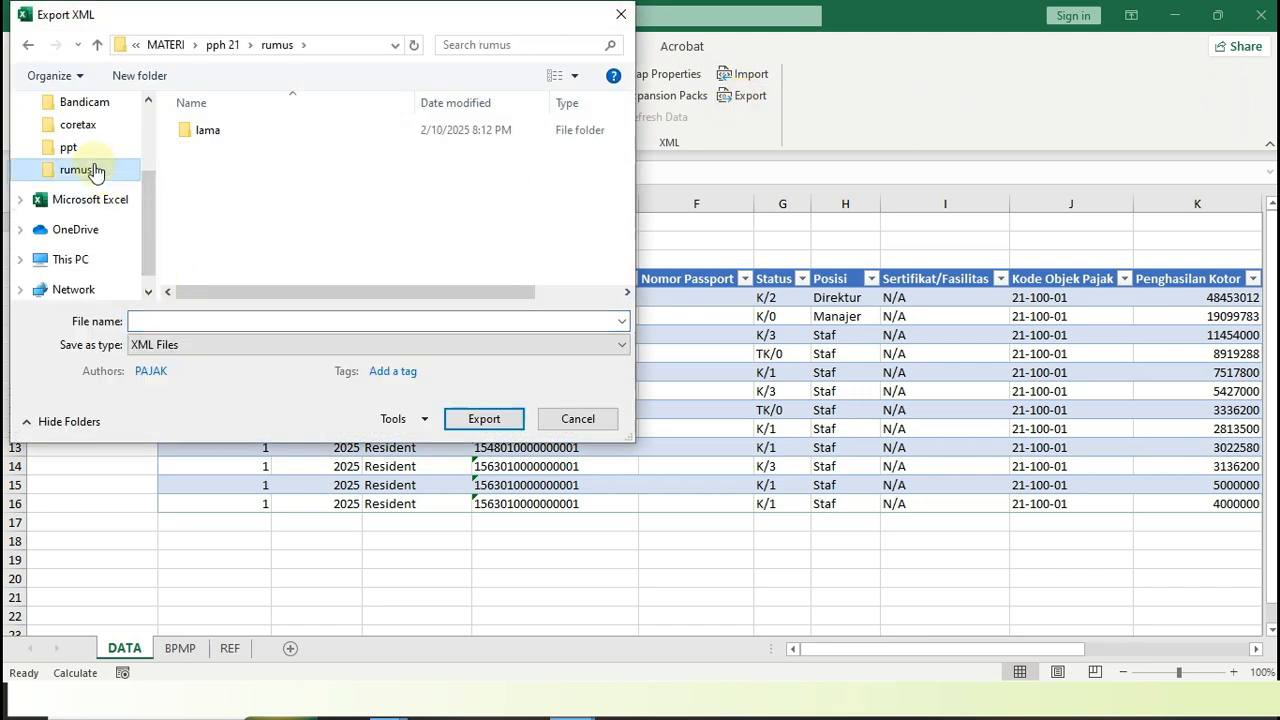
click(185, 320)
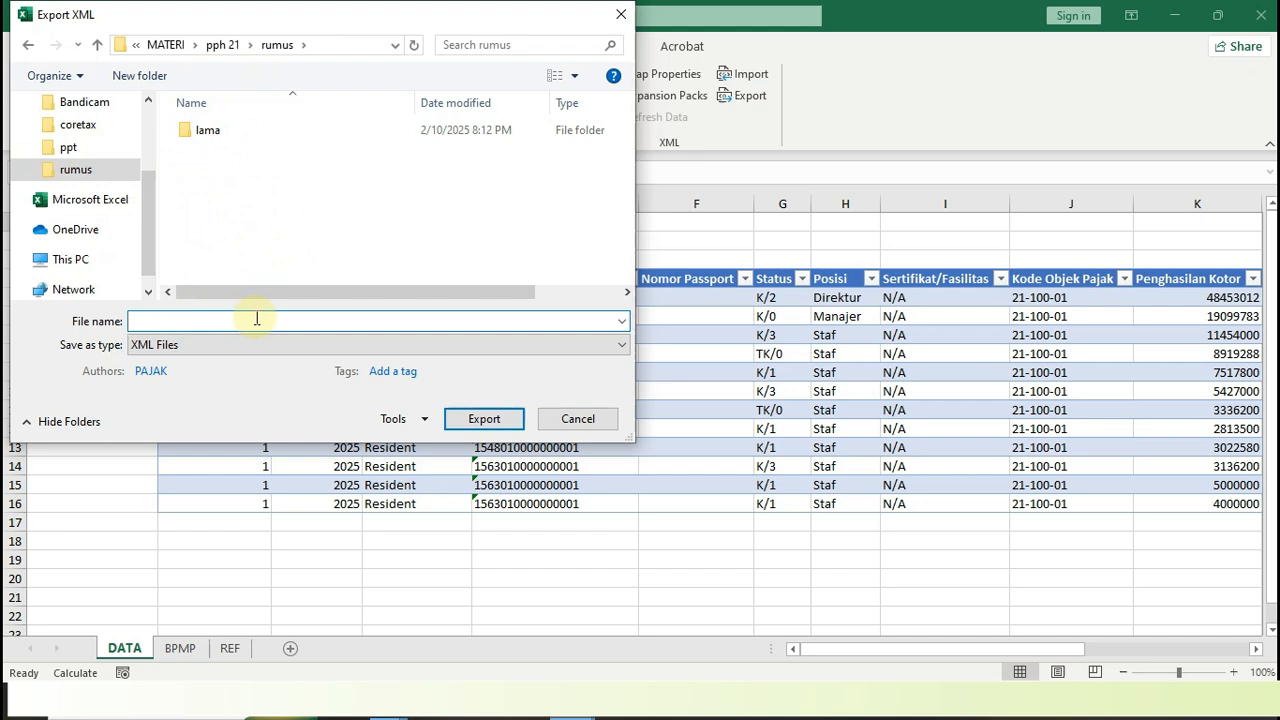
text(ekpor januari 2025)
click(484, 420)
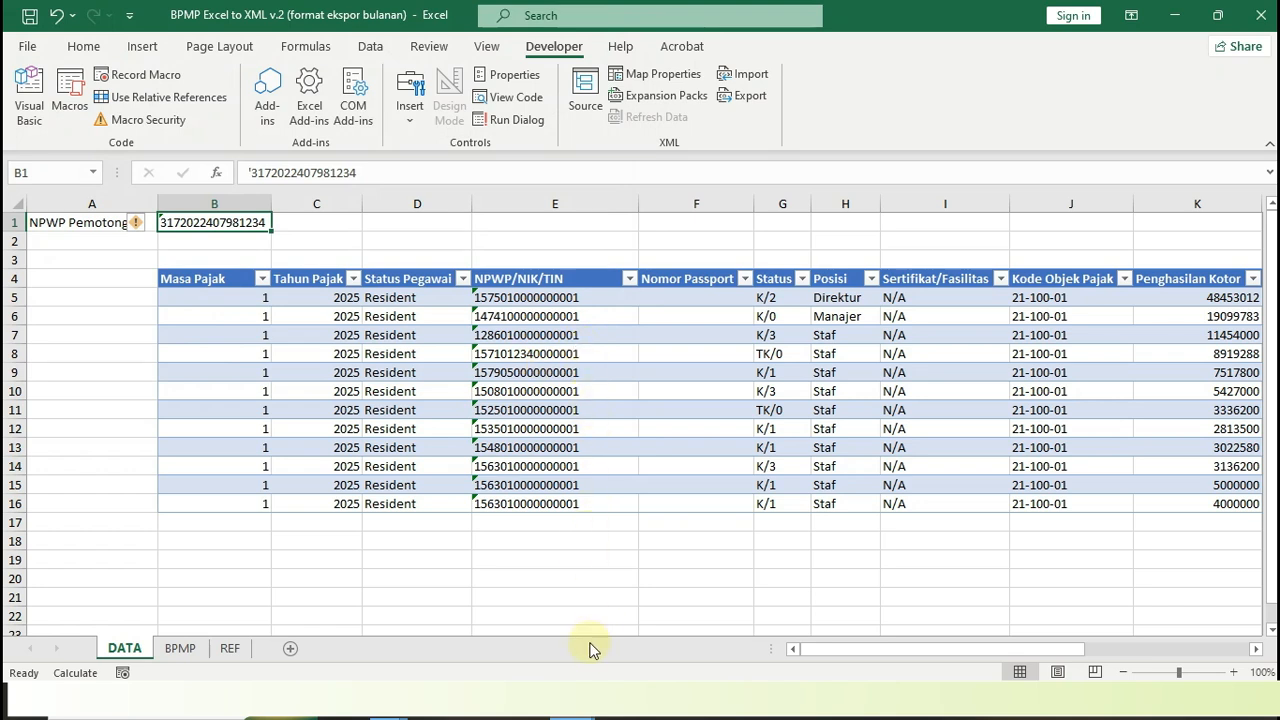
Switch to the PPh 21 workbook and view the first employee rows of the Feb sheet
mouse_move(570, 716)
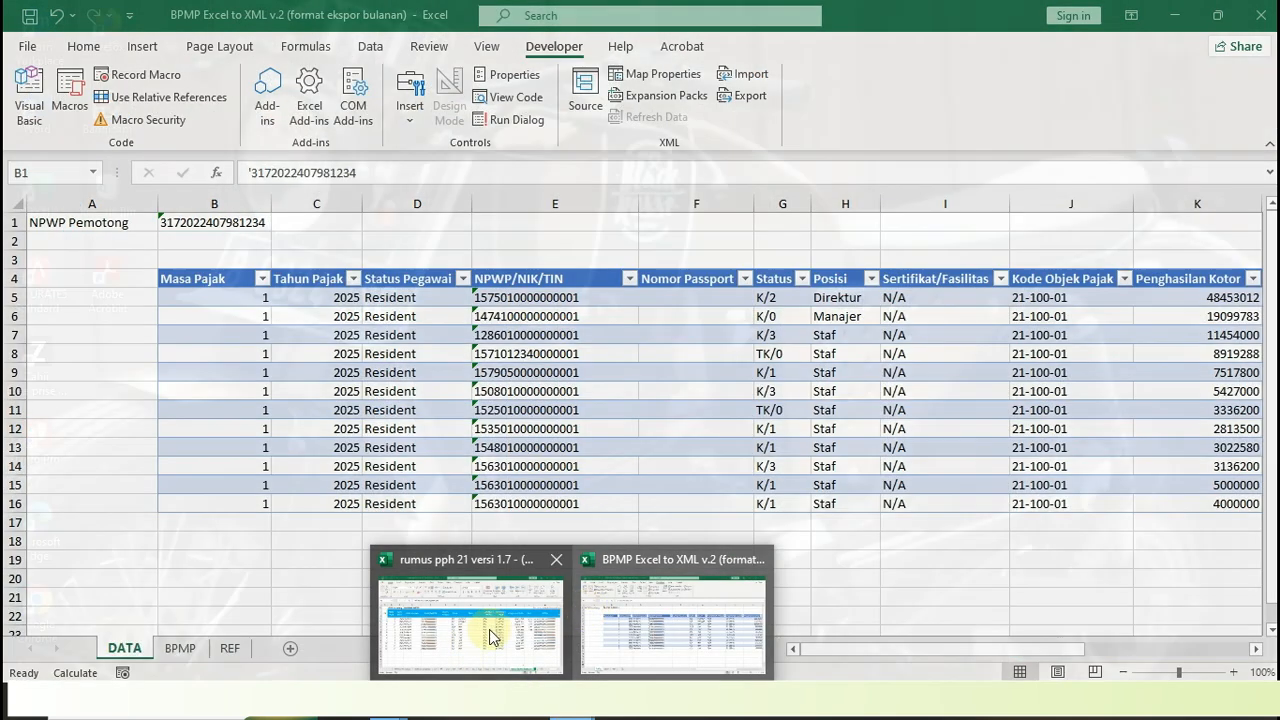
click(492, 637)
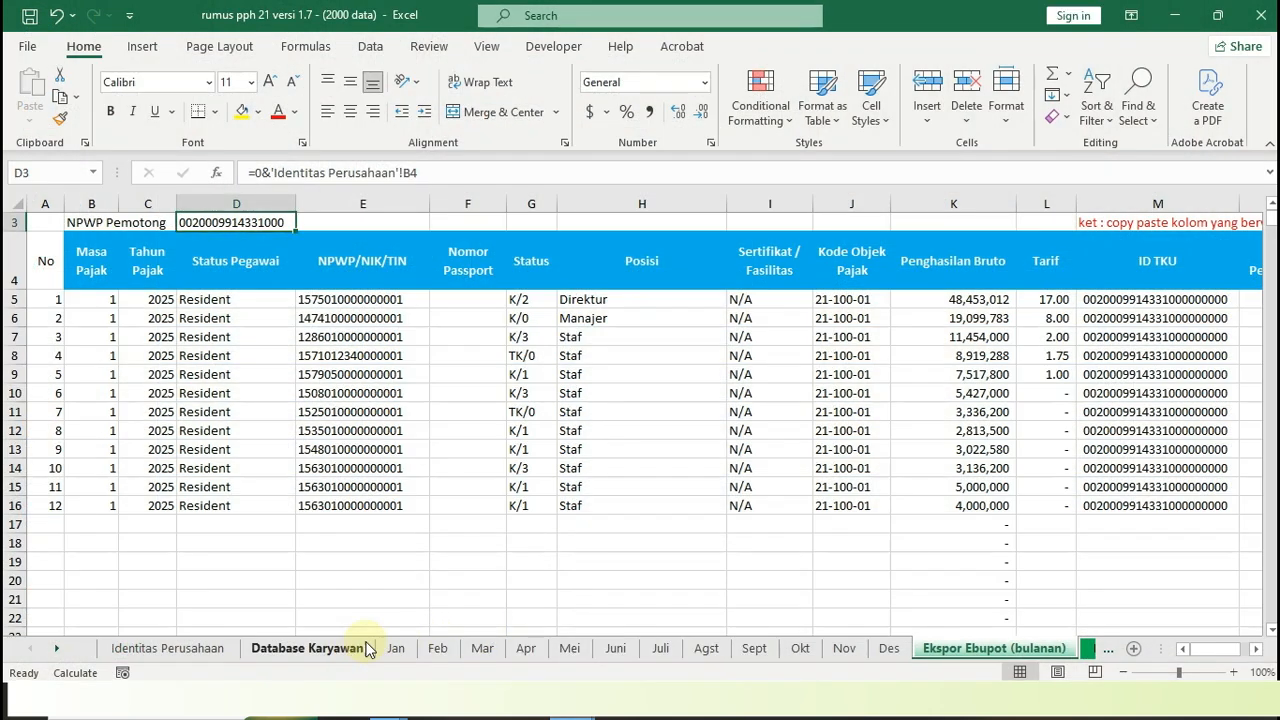
click(440, 650)
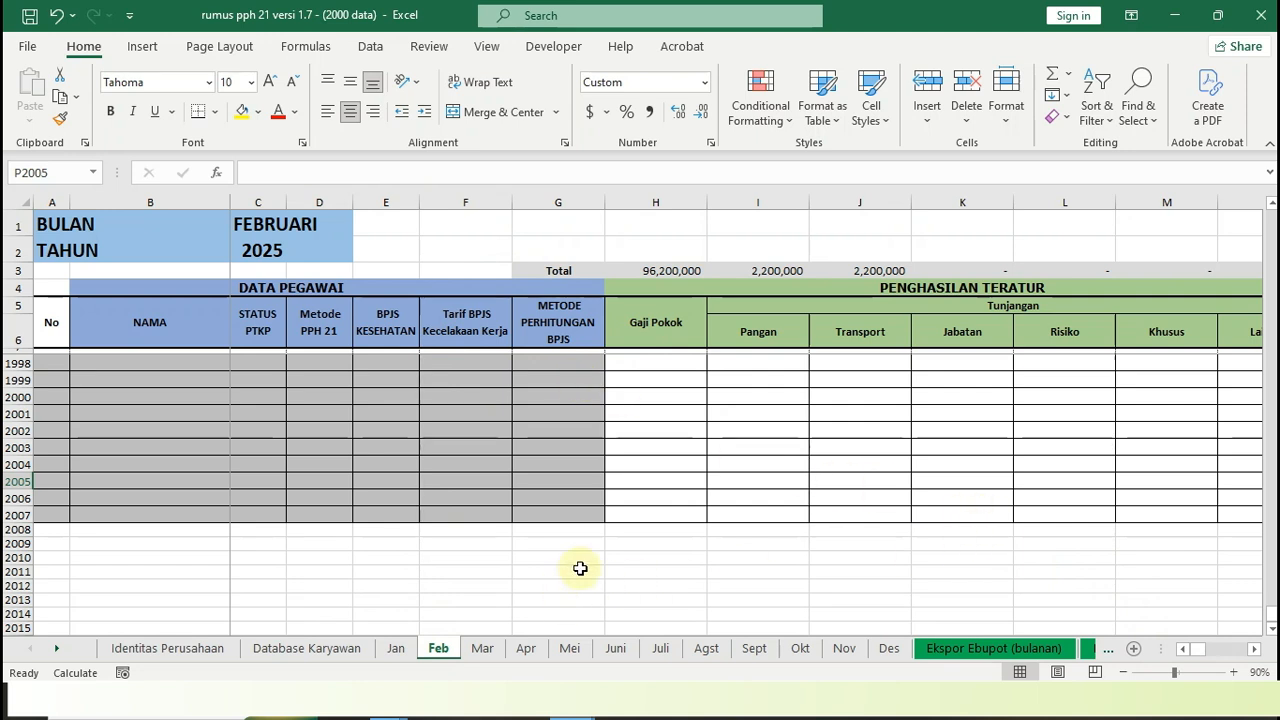
scroll(575, 570, up, 6)
drag(1272, 607, 1263, 199)
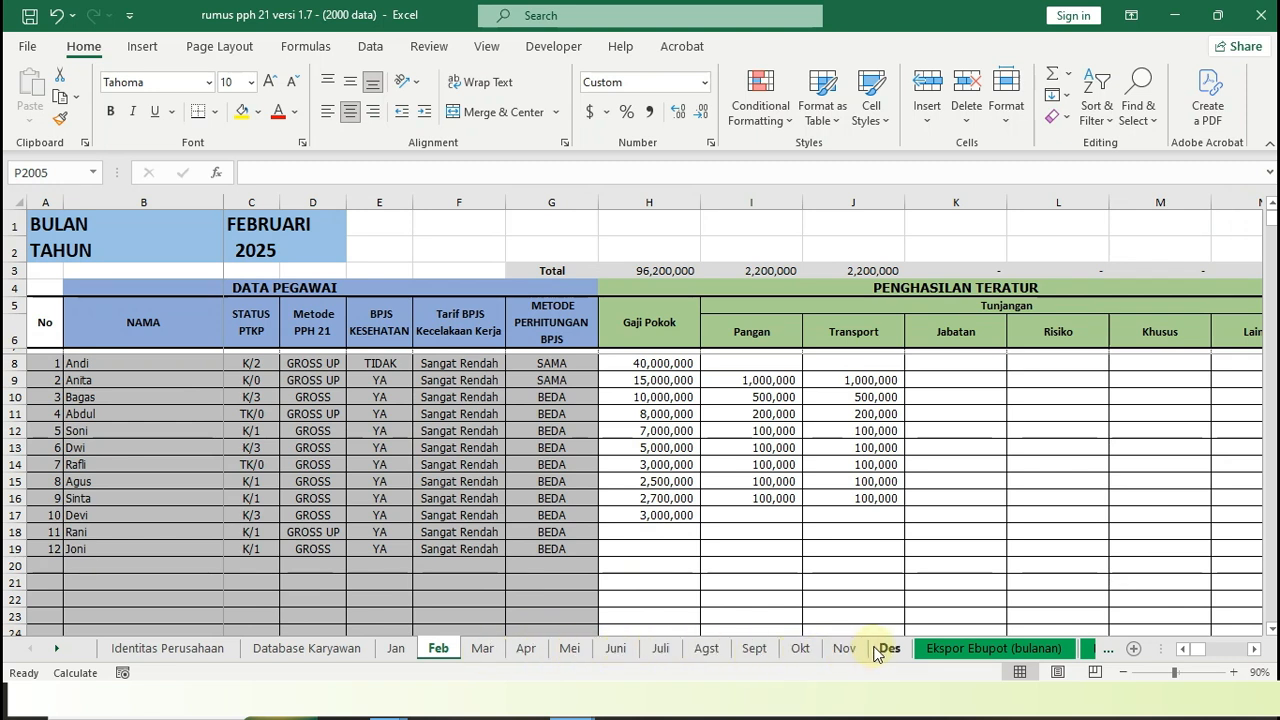
View the Ekspor Ebupot (tahunan) sheet and the pegawai berhenti sheet
click(60, 652)
click(60, 652)
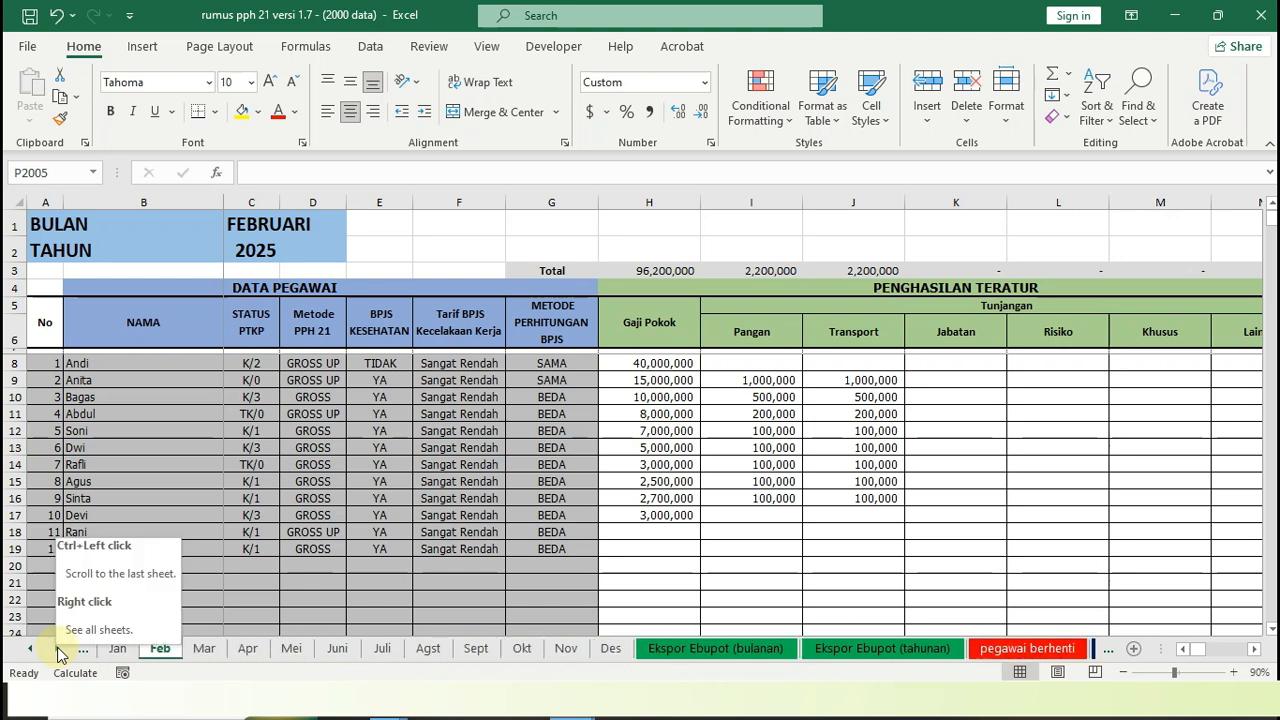
click(868, 648)
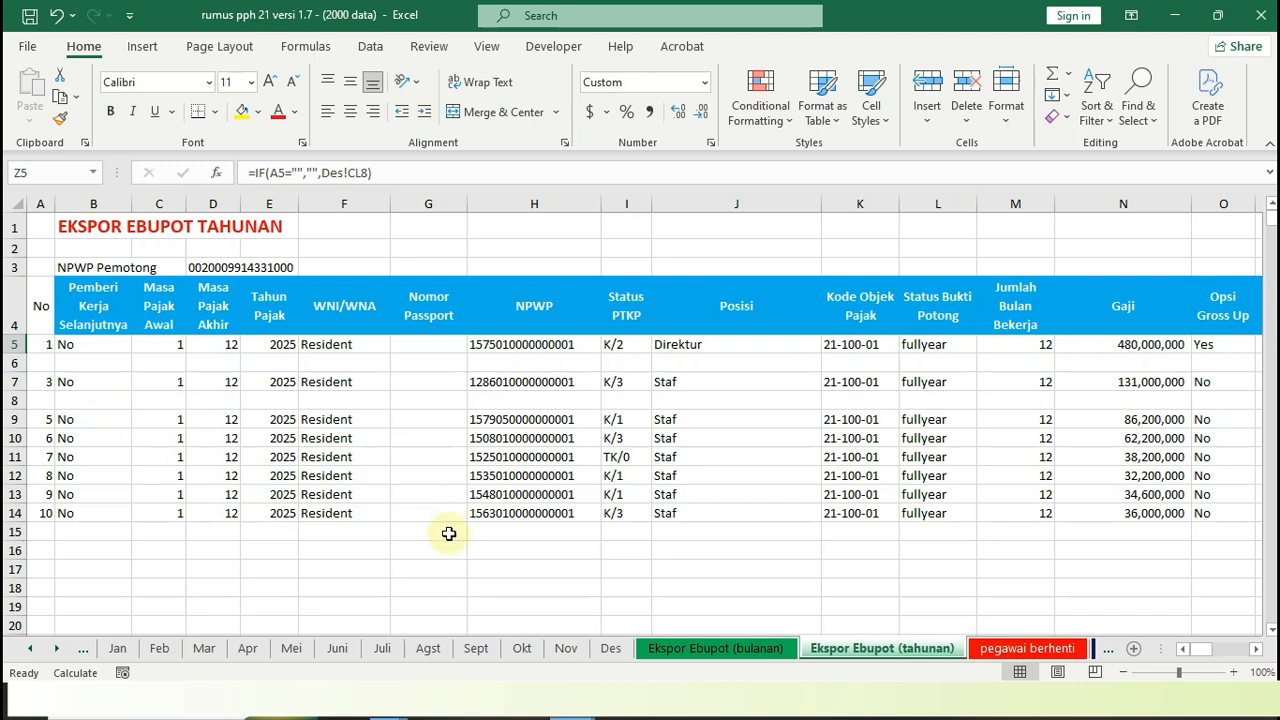
click(1024, 649)
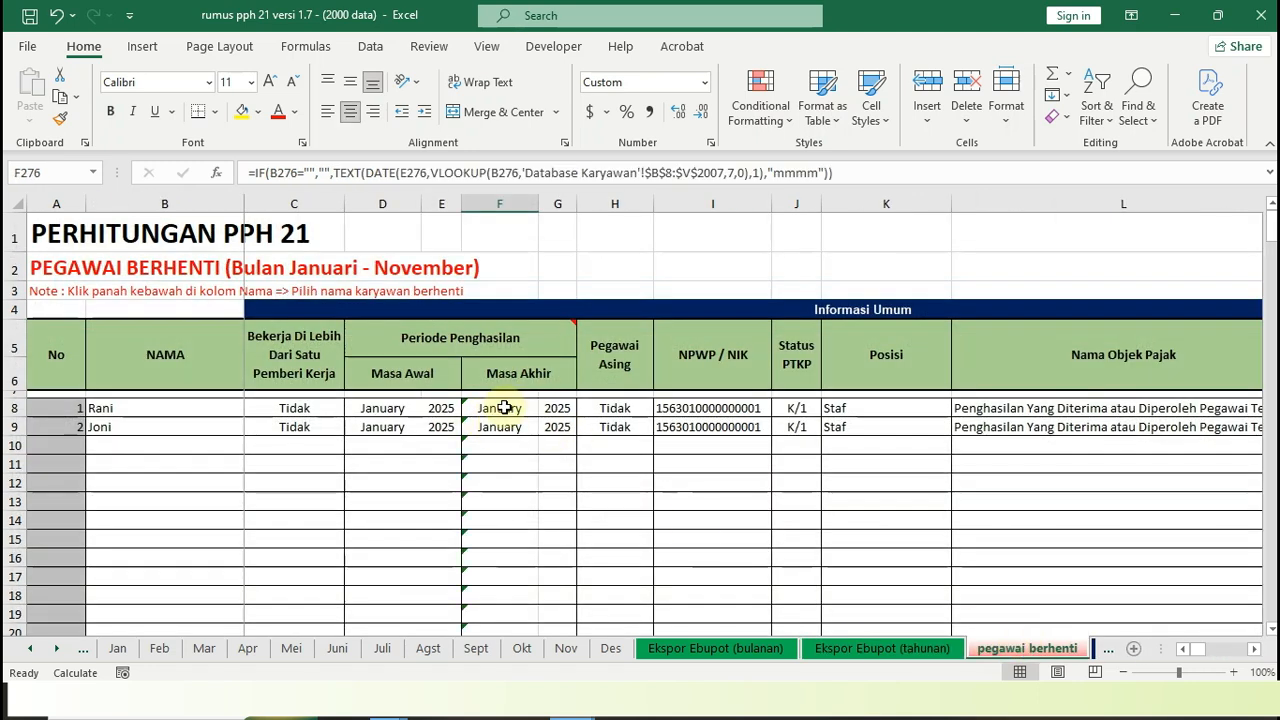
Check the employees' working periods in the Database Karyawan sheet
click(30, 648)
click(30, 648)
click(330, 648)
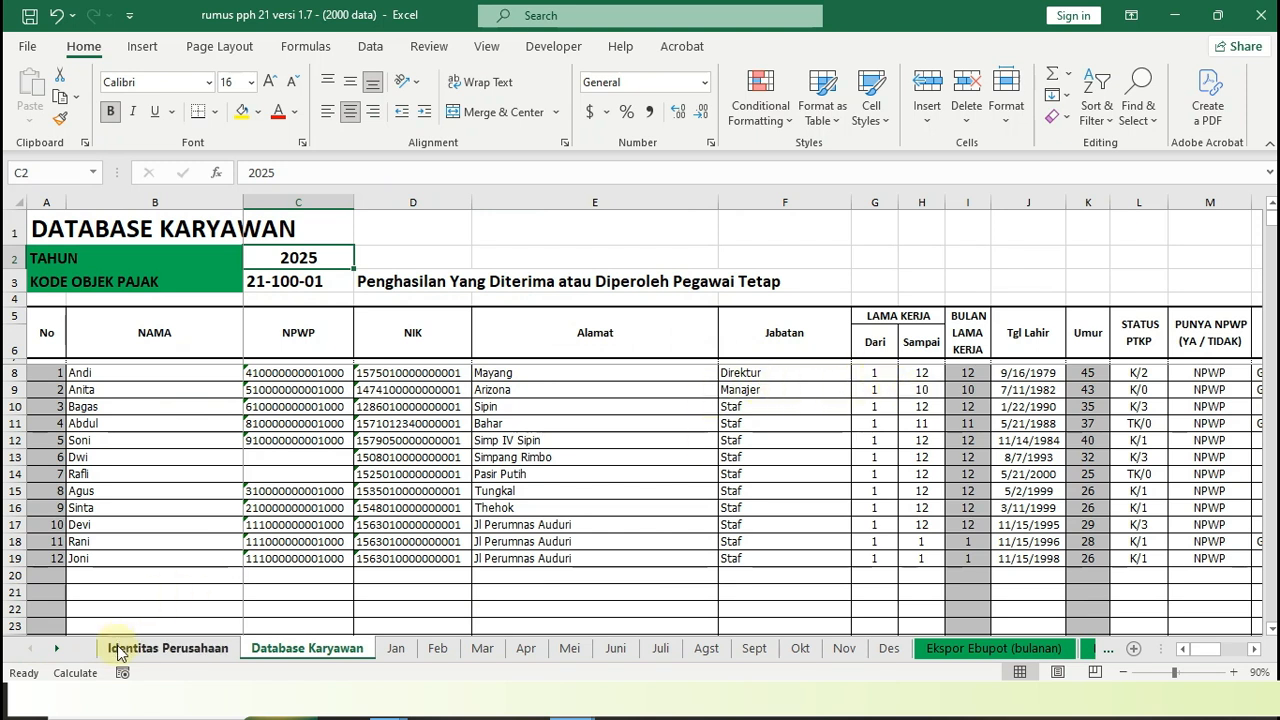
In the pegawai berhenti sheet, set the name in cell B8 to the second employee in the list
click(57, 649)
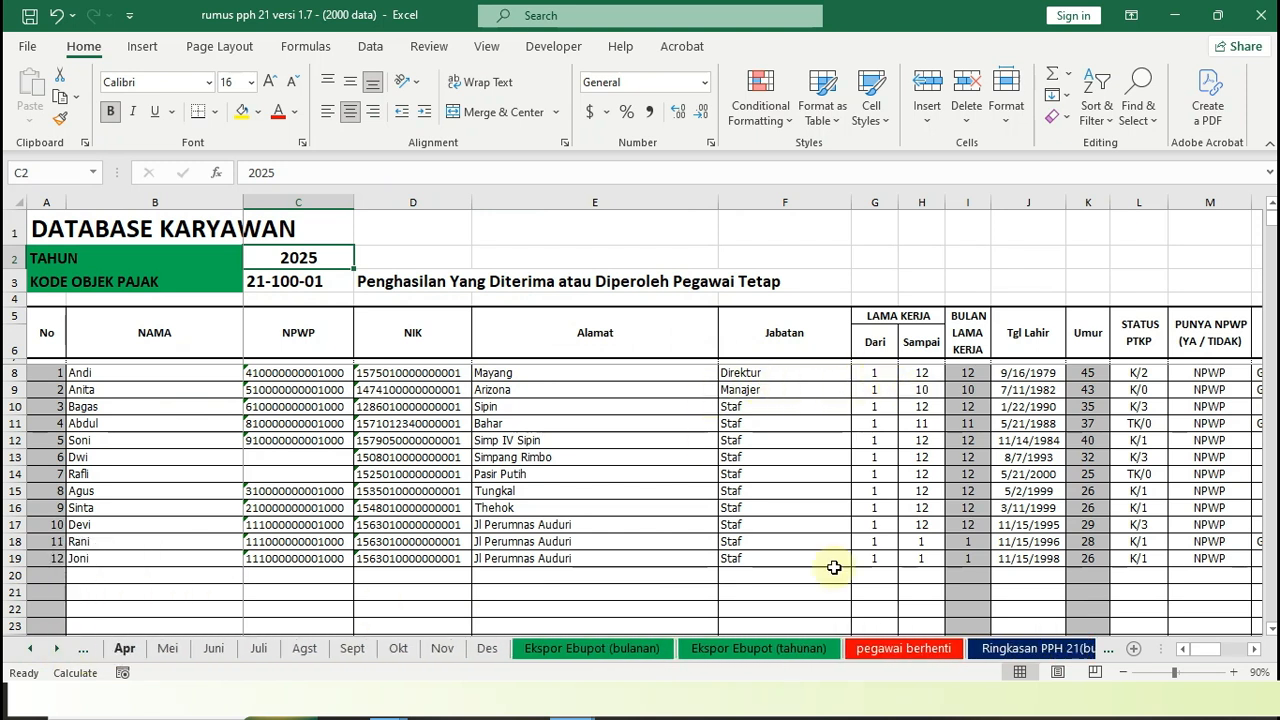
click(900, 649)
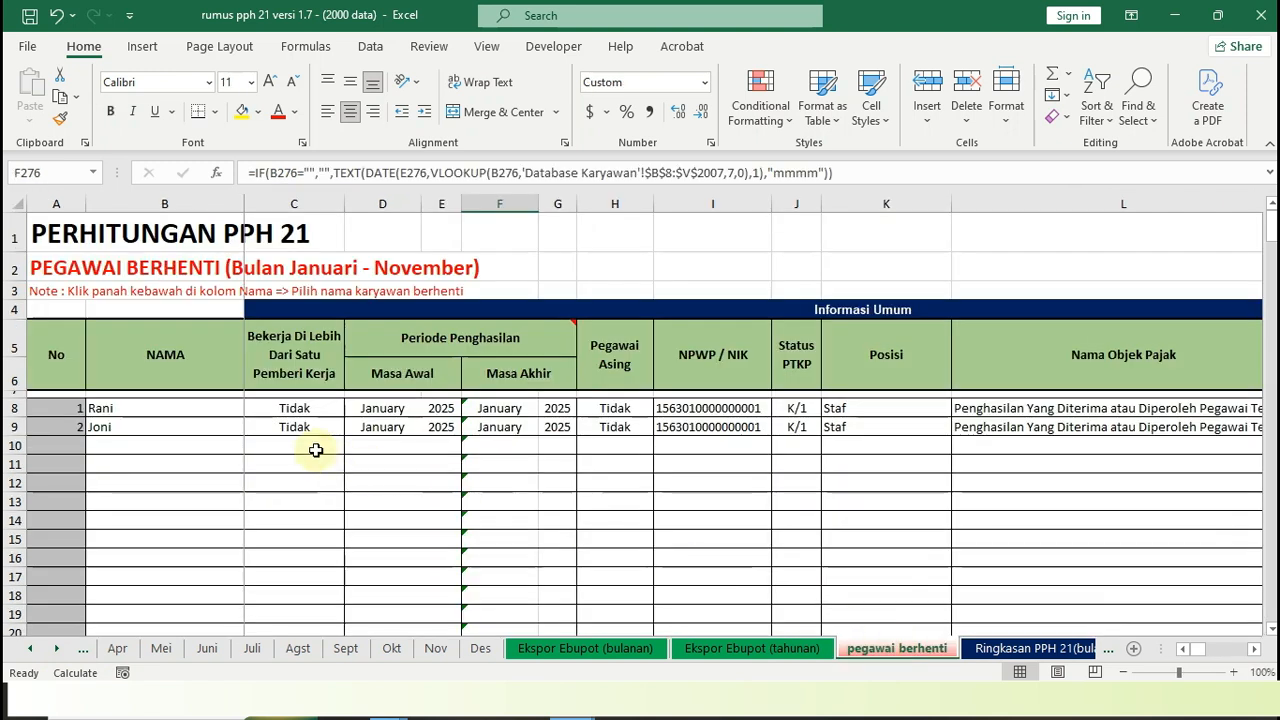
click(177, 409)
click(253, 410)
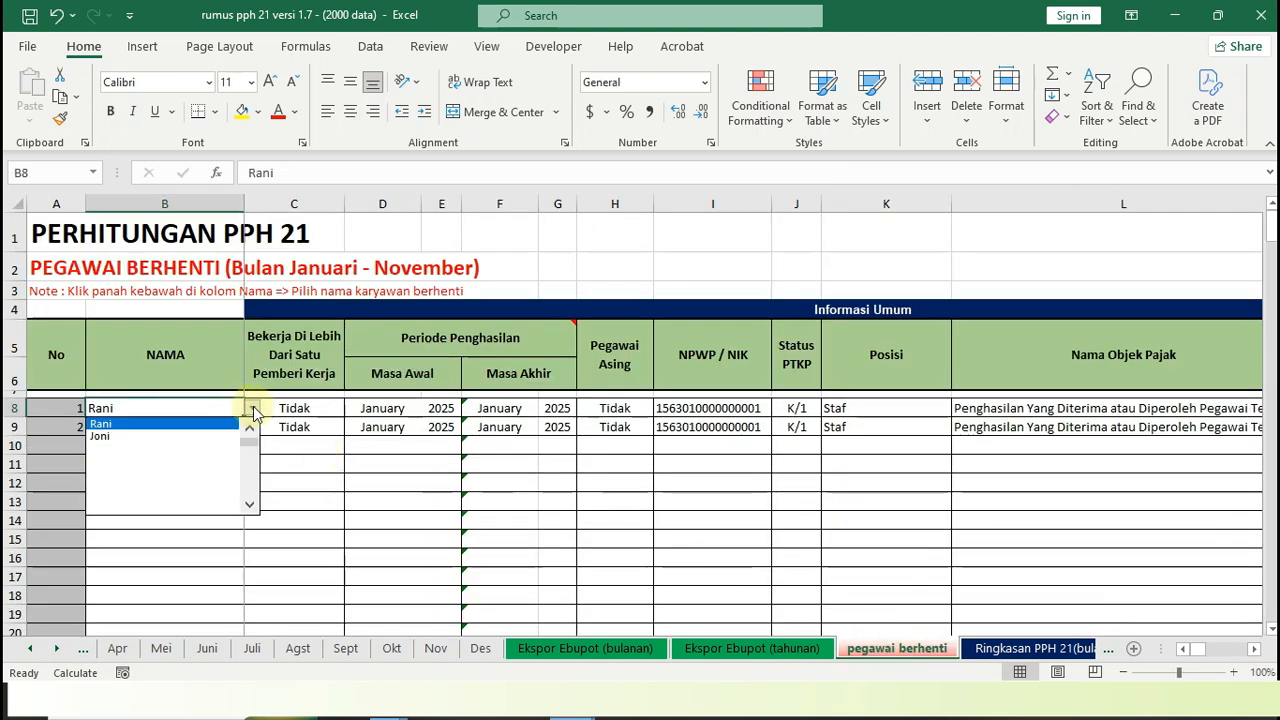
drag(254, 446, 253, 428)
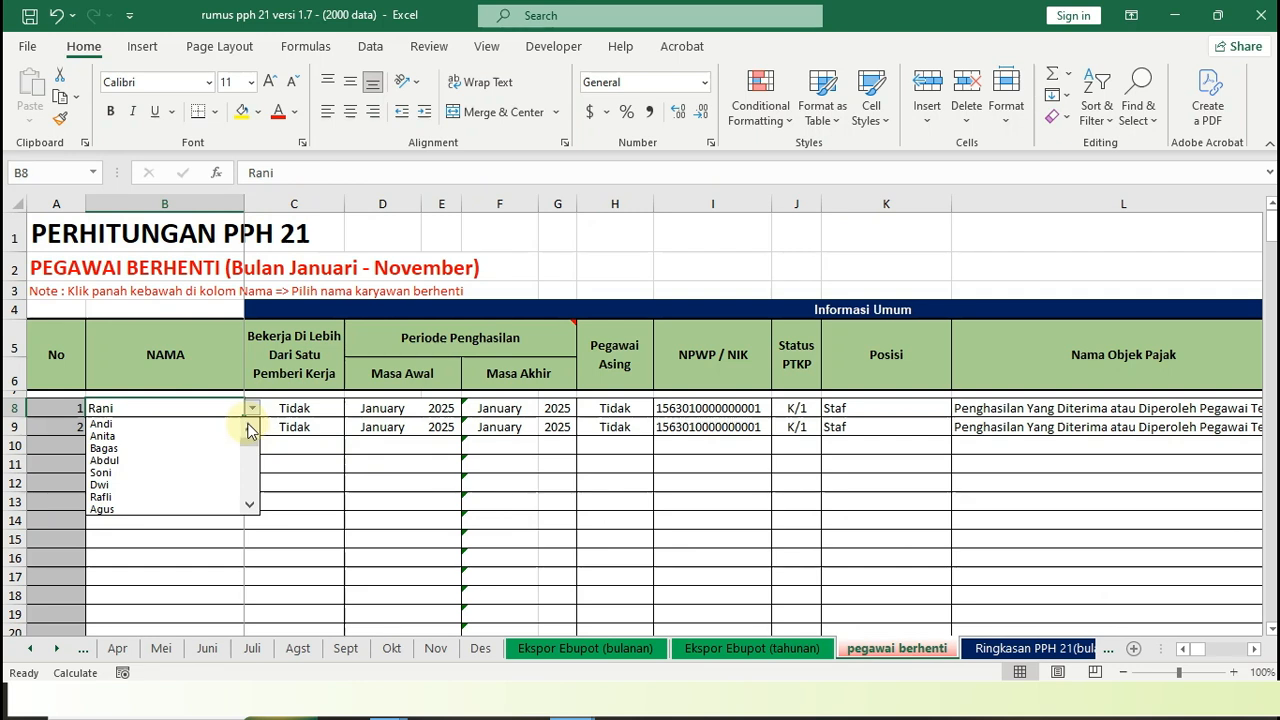
click(114, 437)
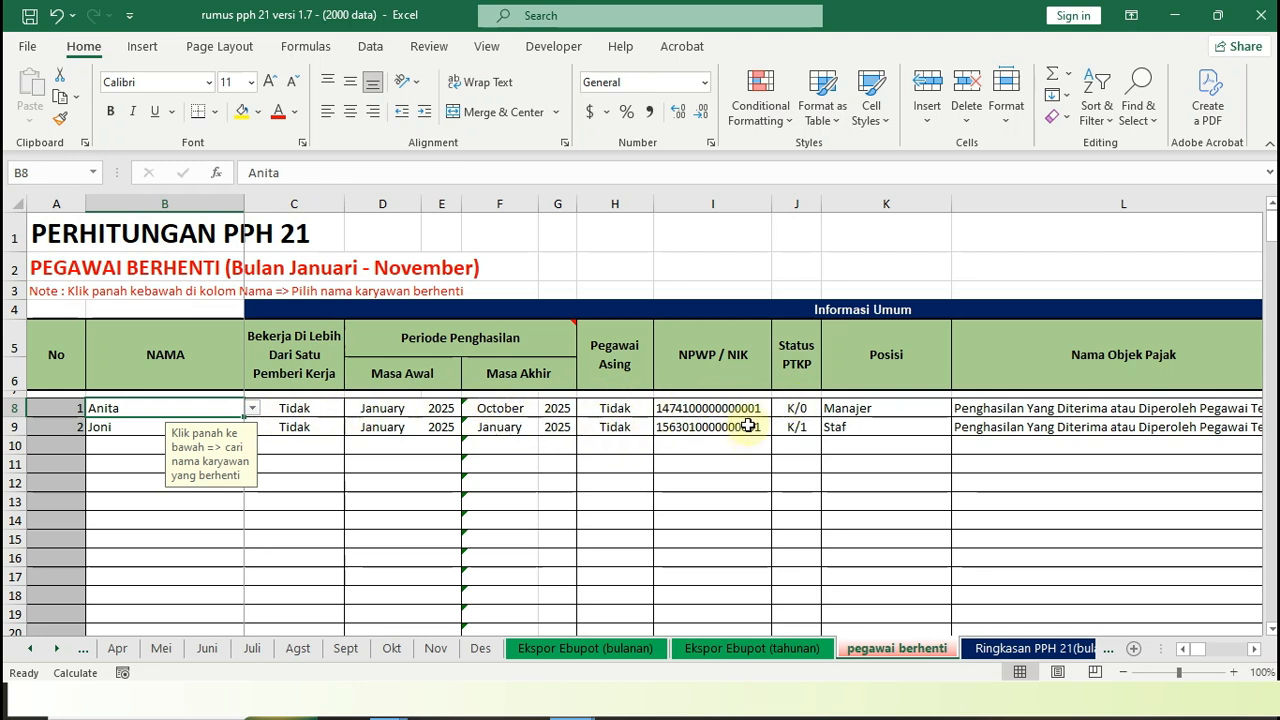
Examine the first resigned employee's row 8 across all columns, from the income period through to the NITKU column, ending back at column A
click(135, 426)
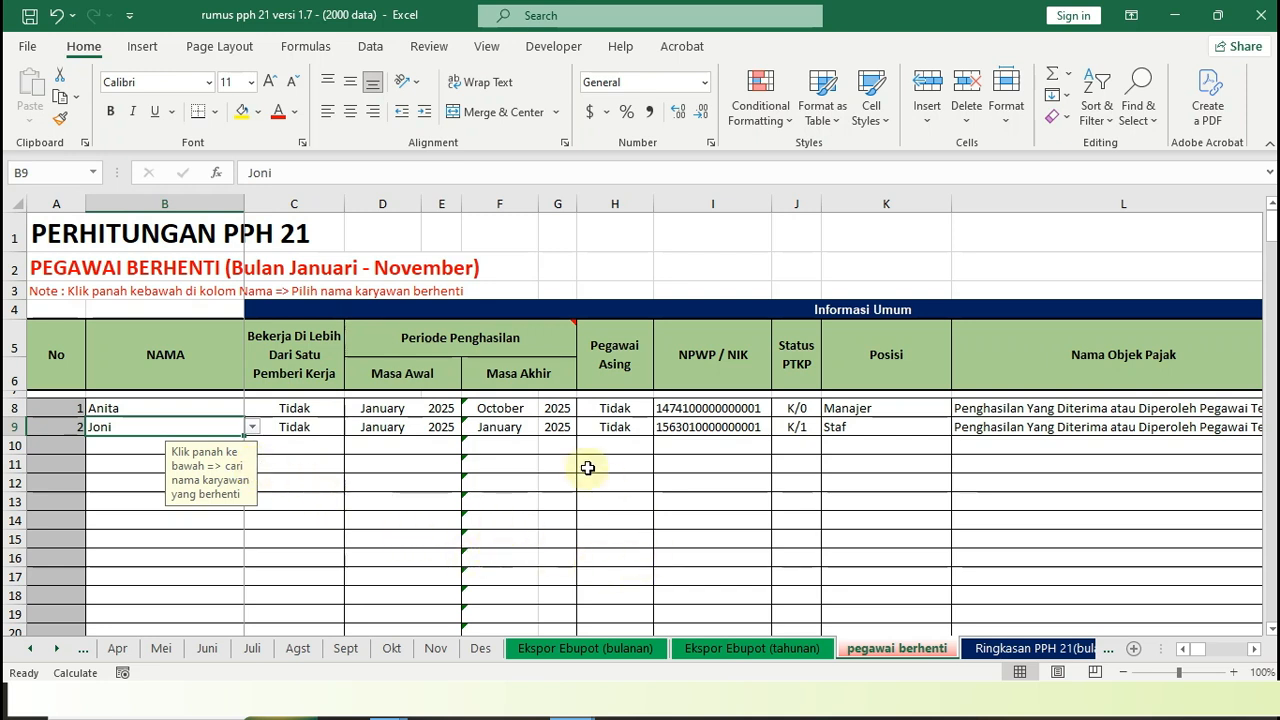
click(329, 401)
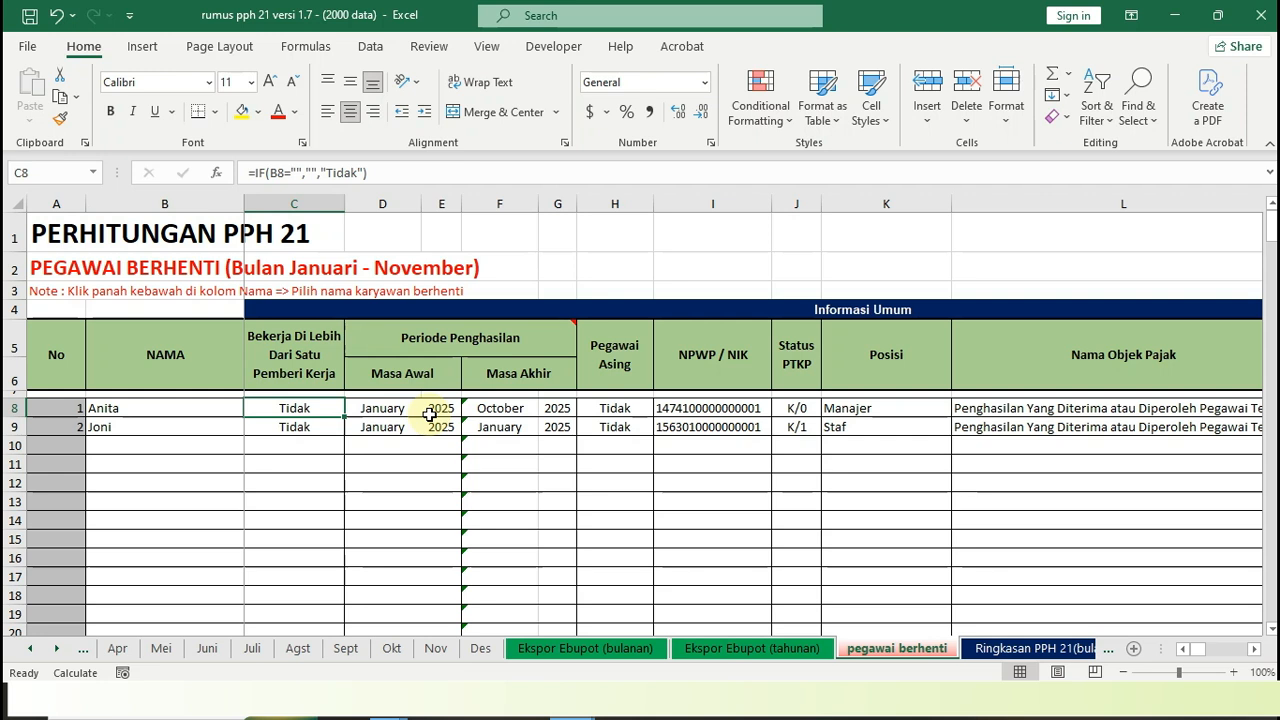
key(Right)
key(Right)
key(Right)
key(Right)
key(Right)
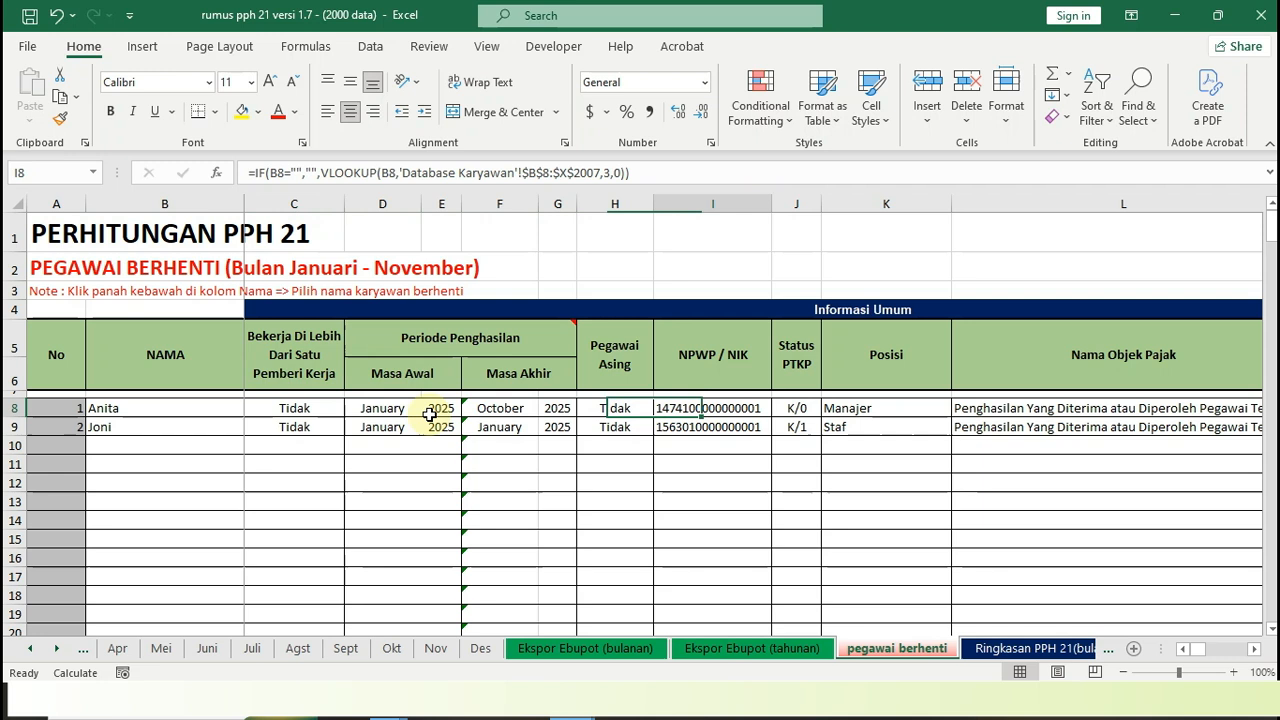
key(Right)
key(Right)
key(Right)
key(Right)
key(Right)
key(Right)
key(Right)
key(Right)
key(Right)
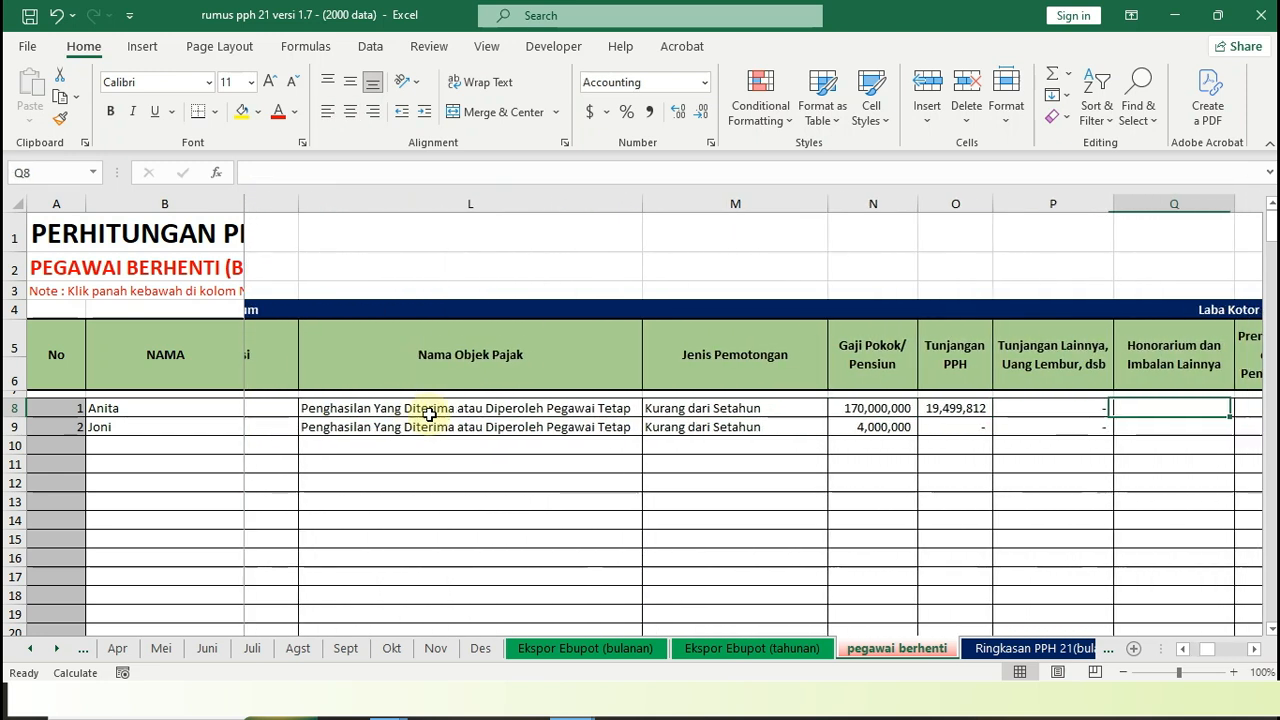
key(Right)
key(Right)
key(Left)
key(Left)
key(Left)
key(Left)
key(Left)
key(Left)
key(Left)
key(Left)
key(Left)
key(Left)
key(Left)
key(Left)
key(Left)
key(Left)
key(Left)
key(Left)
key(Left)
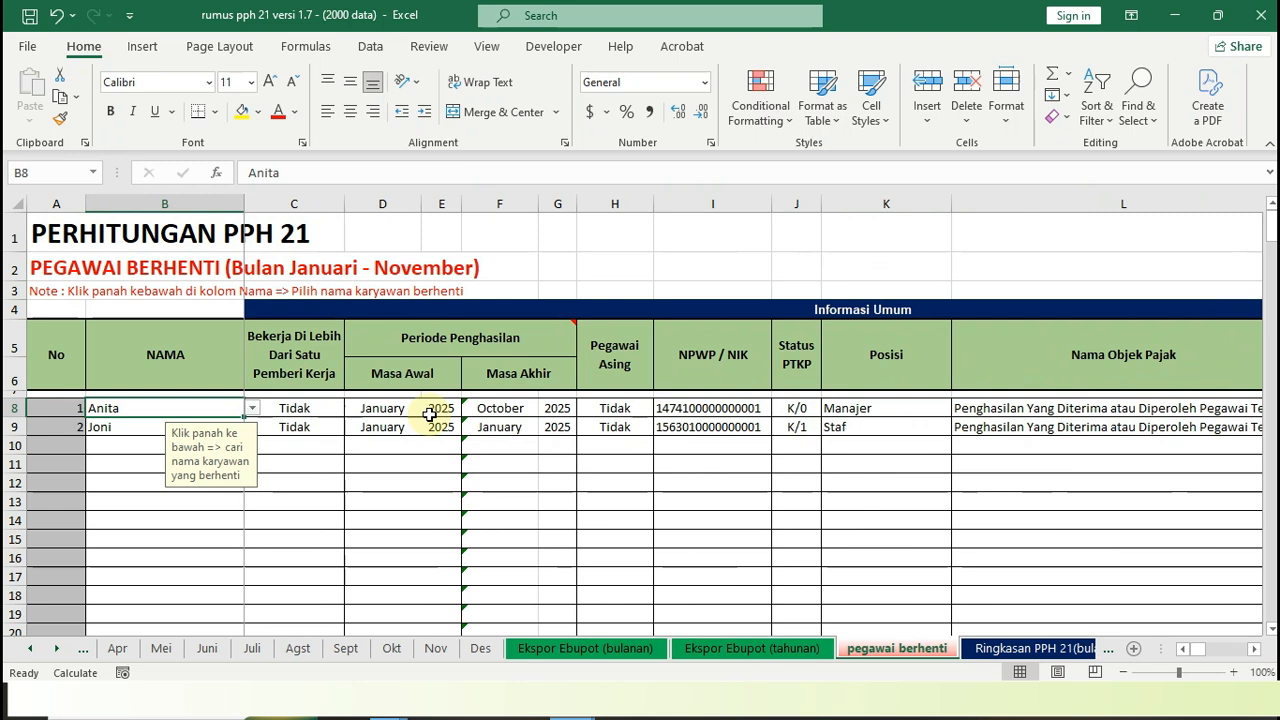
key(Right)
key(Right)
key(Right)
key(Right)
key(Right)
key(Right)
key(Right)
key(Right)
key(Right)
key(Right)
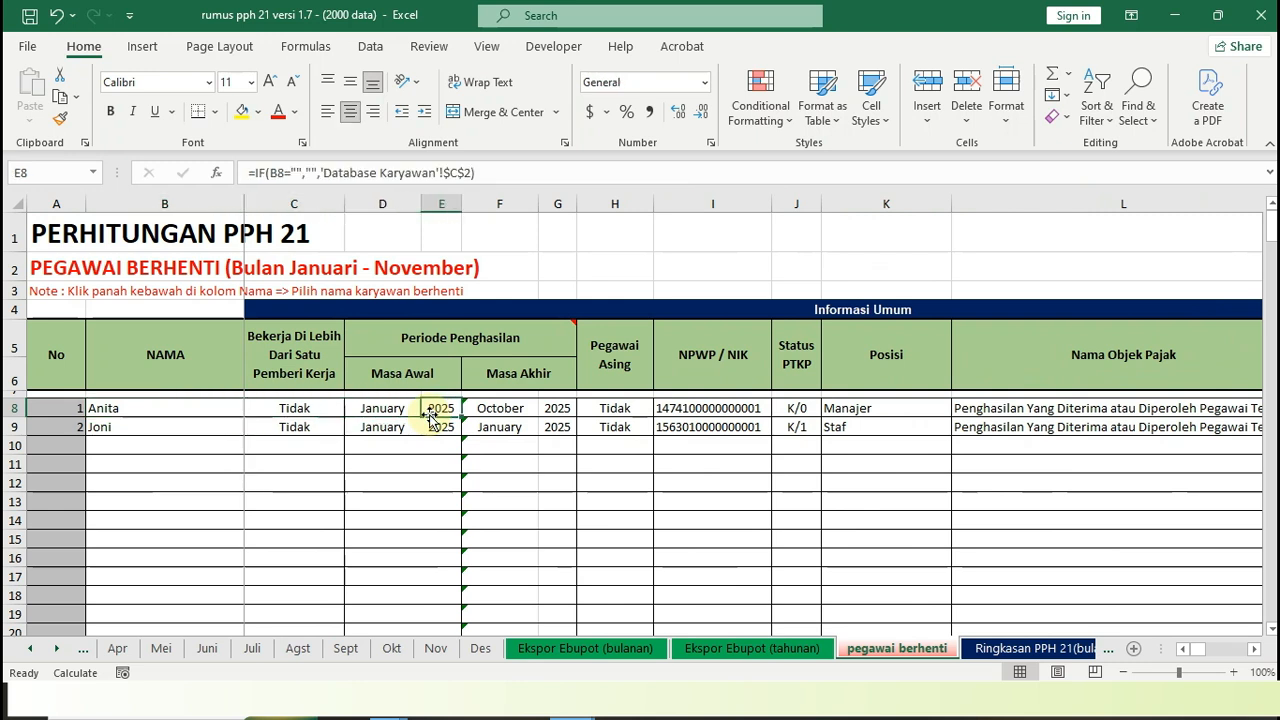
key(Right)
key(Right)
key(Right)
key(Right)
key(Right)
key(Right)
key(Right)
key(Right)
key(Right)
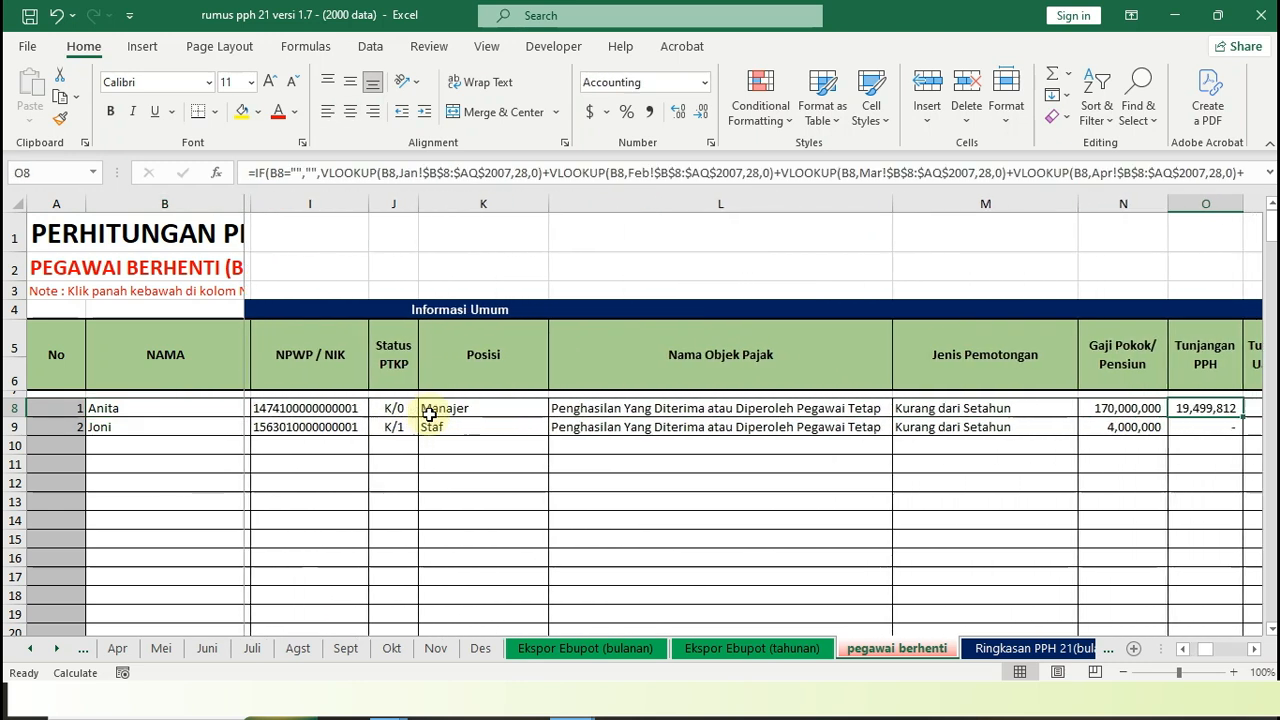
key(Right)
key(Right)
key(Right)
key(Right)
key(Right)
key(Right)
key(Right)
key(Right)
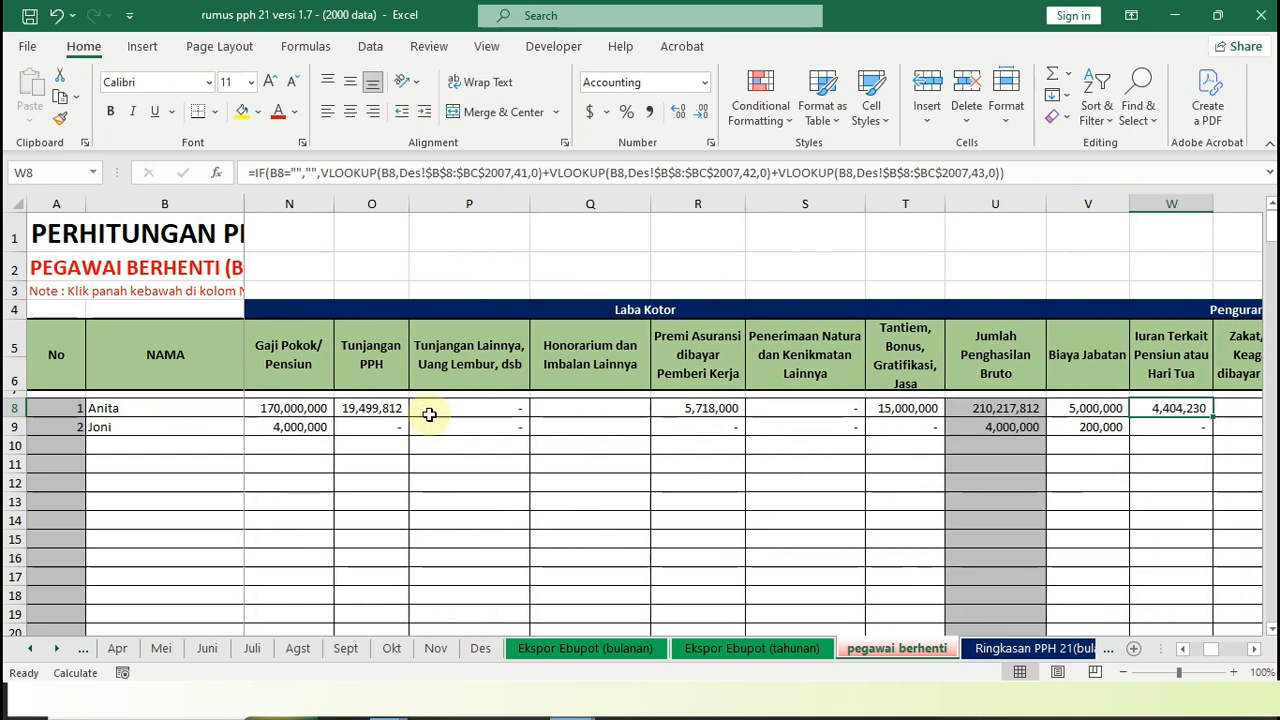
key(Right)
key(Right)
key(Right)
key(Right)
key(Right)
key(Right)
key(Right)
key(Right)
key(Right)
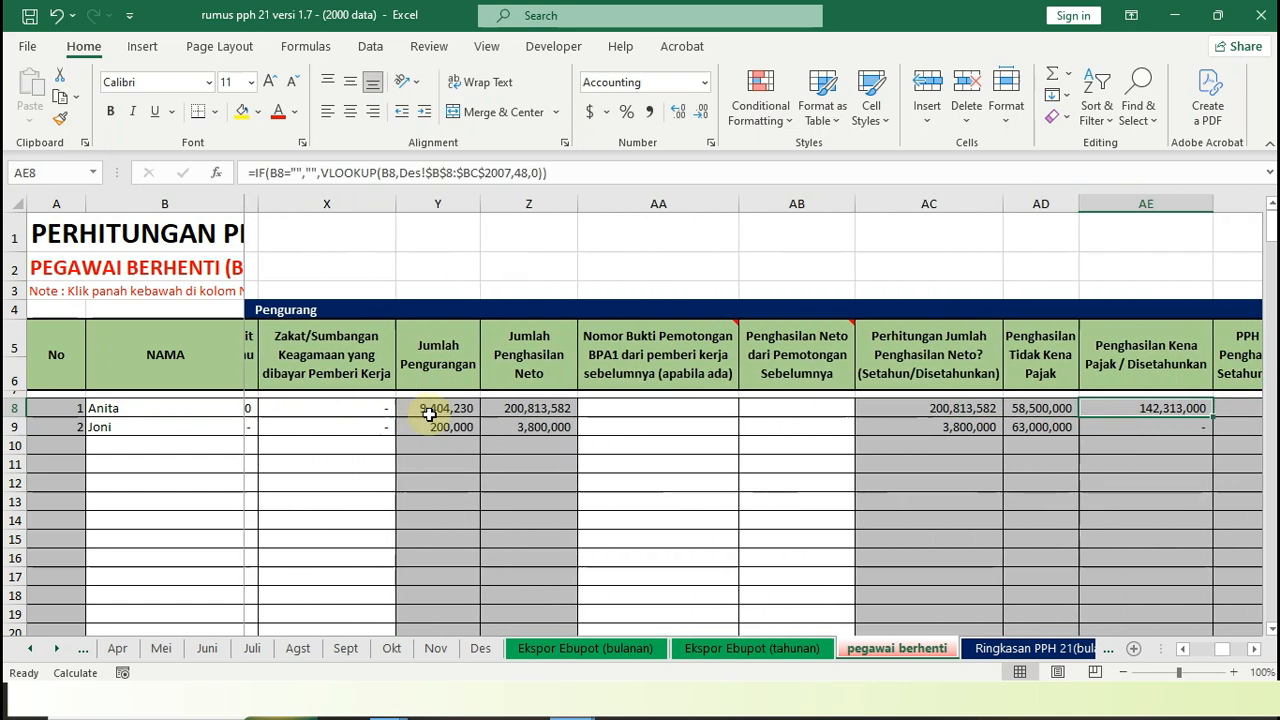
key(Right)
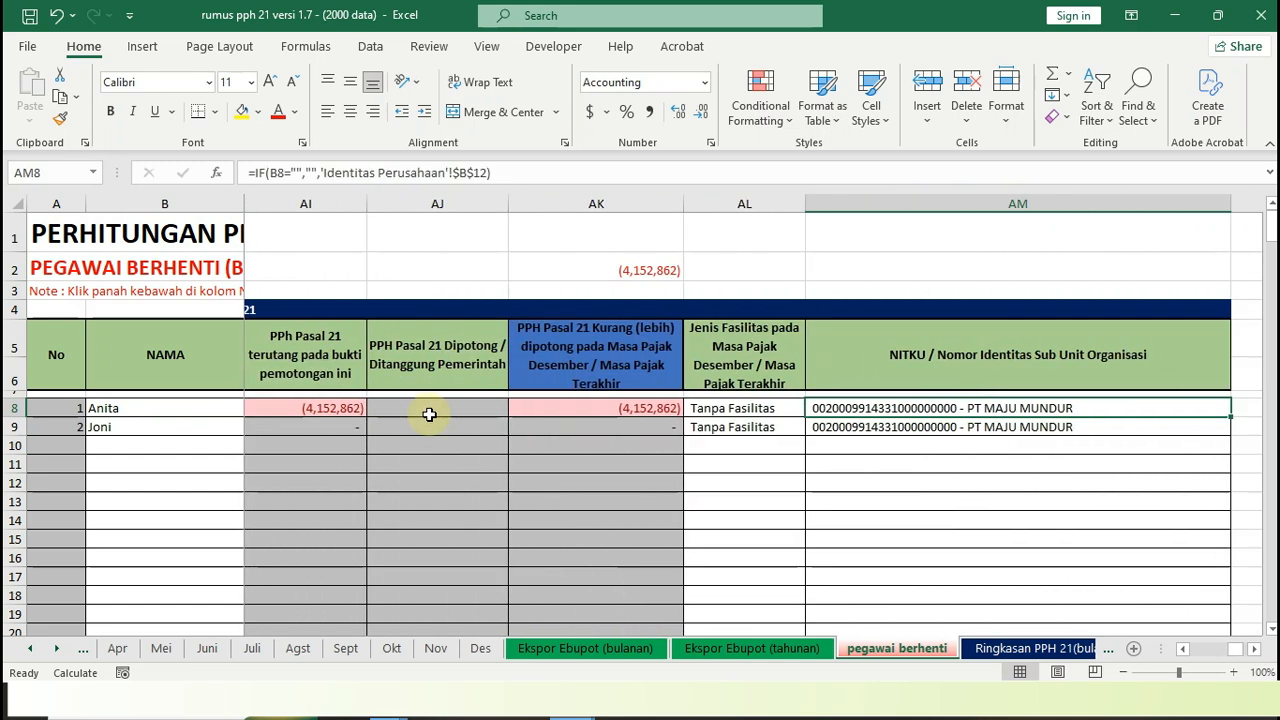
key(Left)
key(Left)
key(Left)
key(Left)
key(Left)
key(Left)
key(Left)
key(Left)
key(Left)
key(Left)
key(Left)
key(Left)
key(Left)
key(Left)
key(Left)
key(Left)
key(Left)
key(Left)
key(Left)
key(Left)
key(Left)
key(Left)
key(Left)
key(Left)
key(Left)
key(Left)
key(Left)
key(Left)
key(Left)
key(Left)
key(Left)
key(Left)
key(Left)
key(Left)
key(Left)
key(Left)
key(Left)
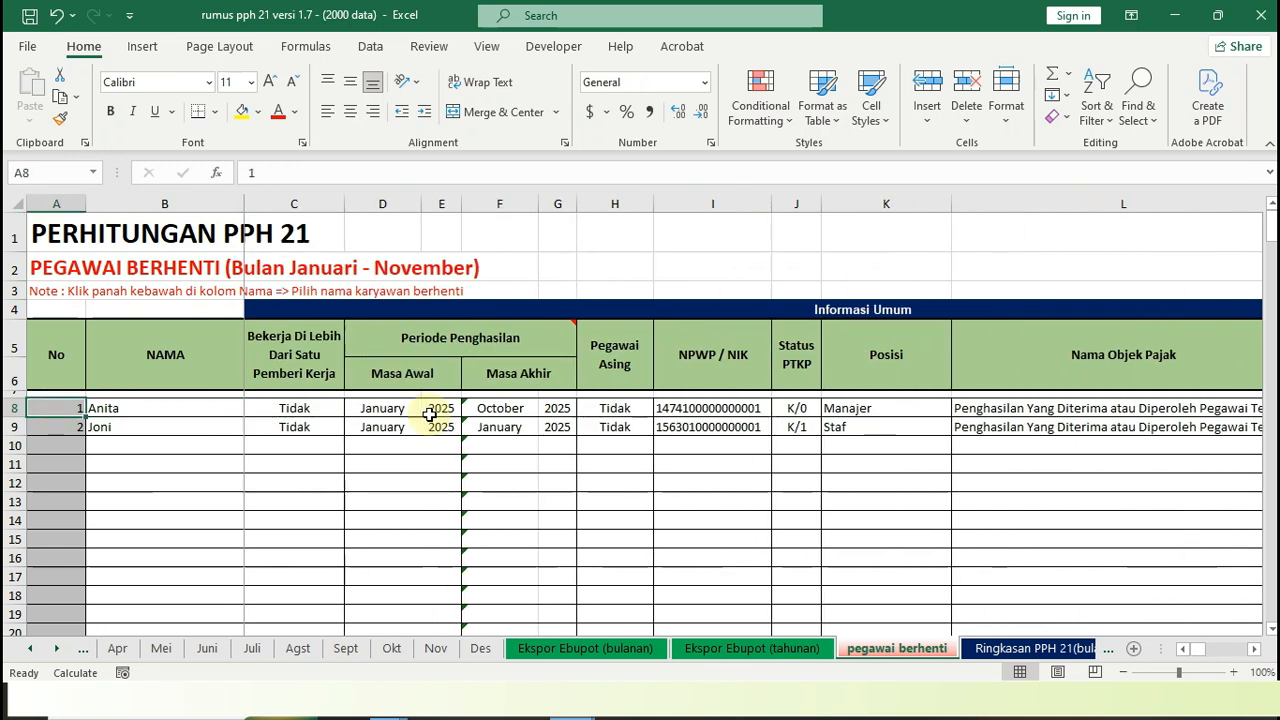
Add the fourth employee in the list as a resigned employee in cell B10
click(158, 427)
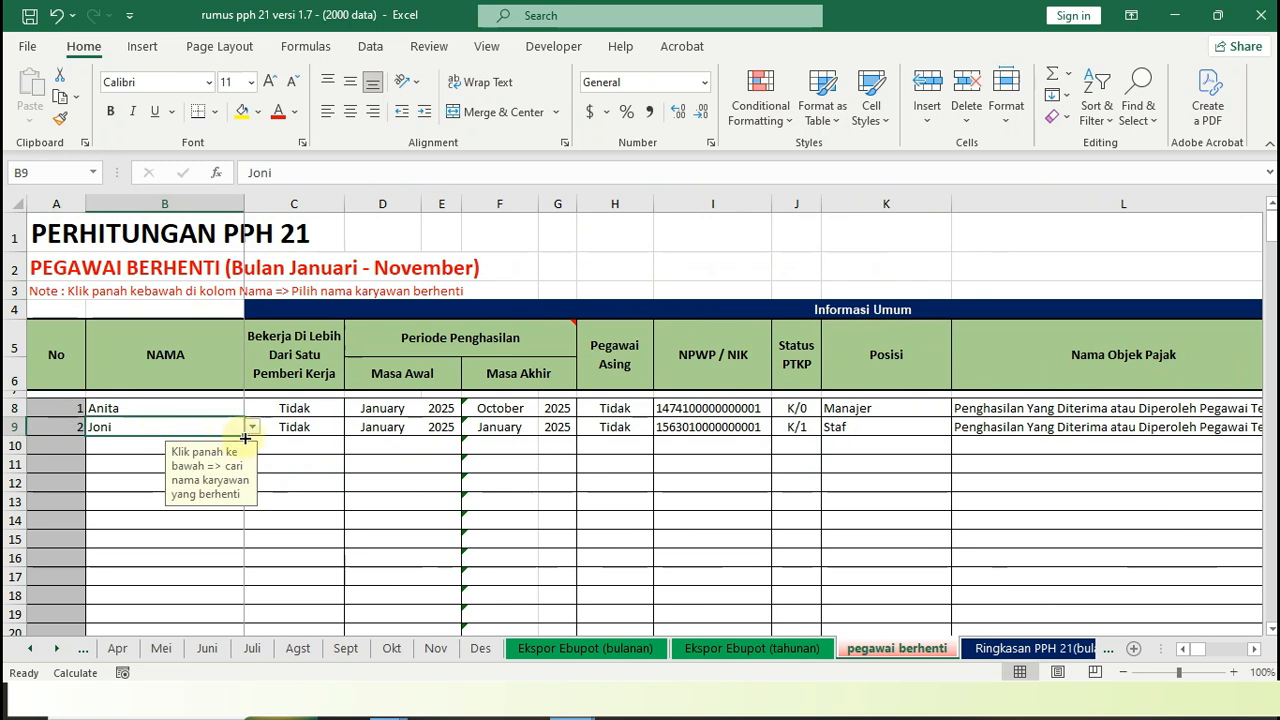
click(143, 446)
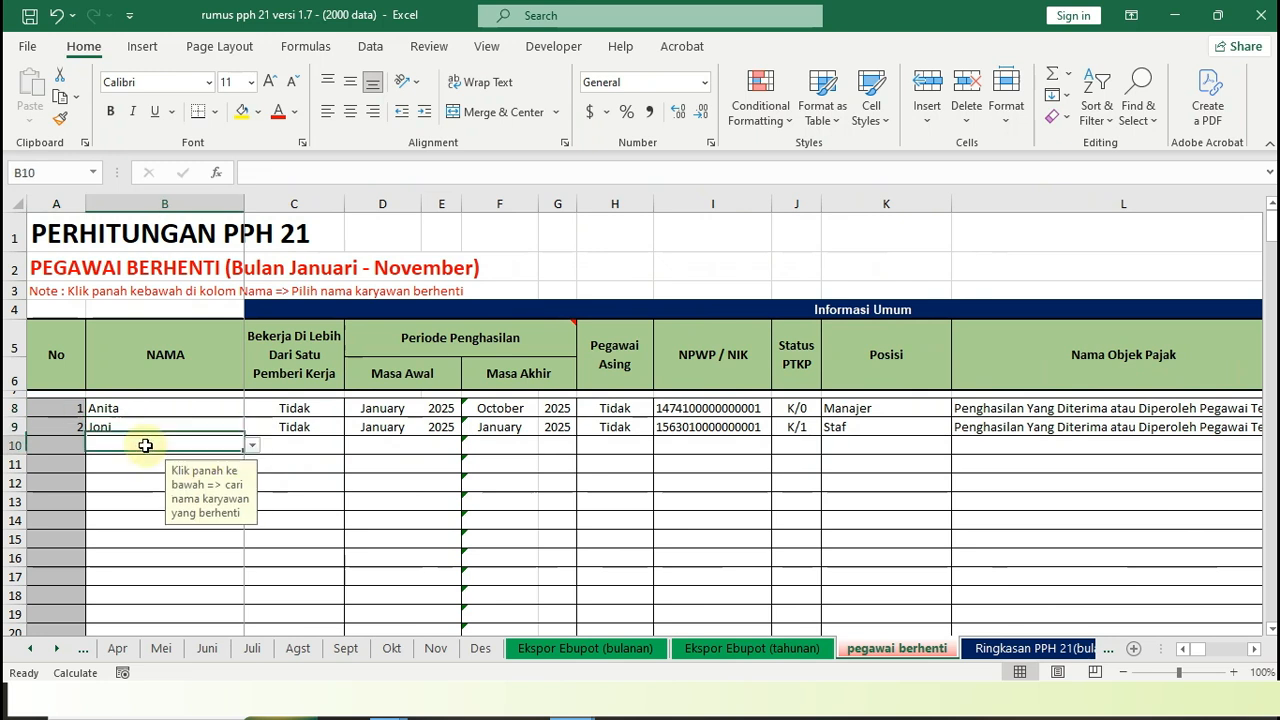
click(253, 448)
click(250, 467)
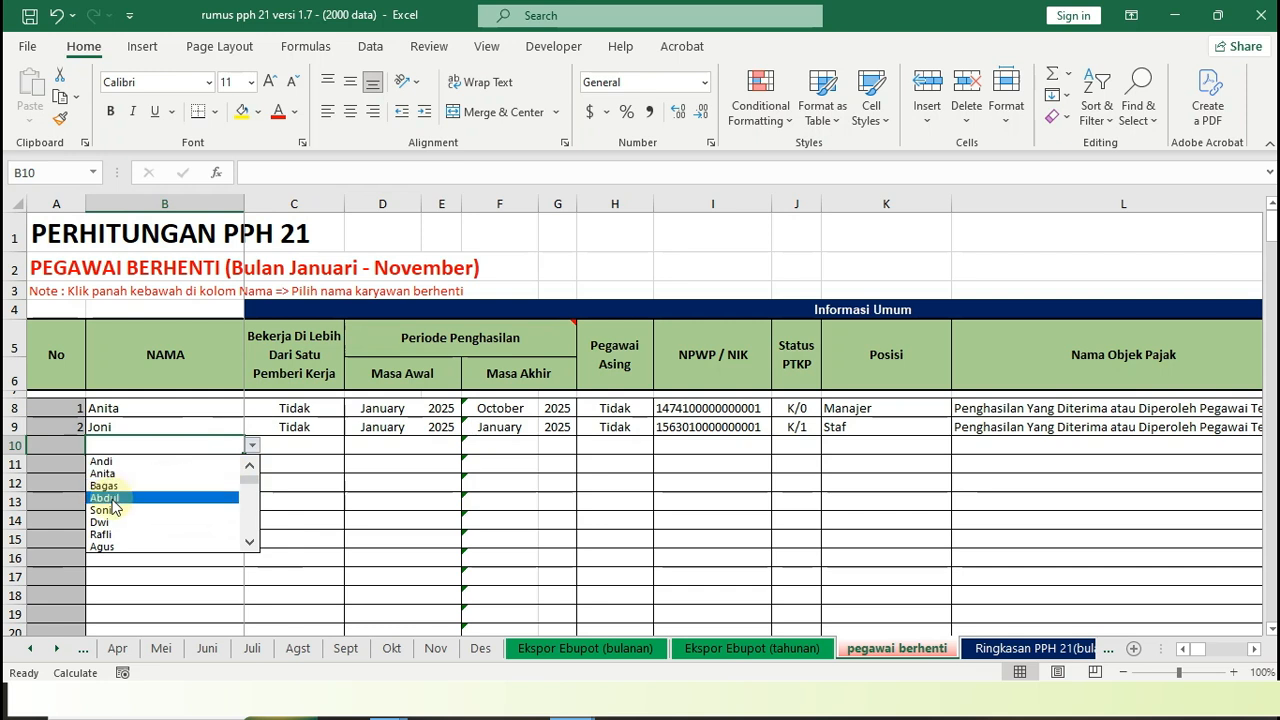
click(104, 497)
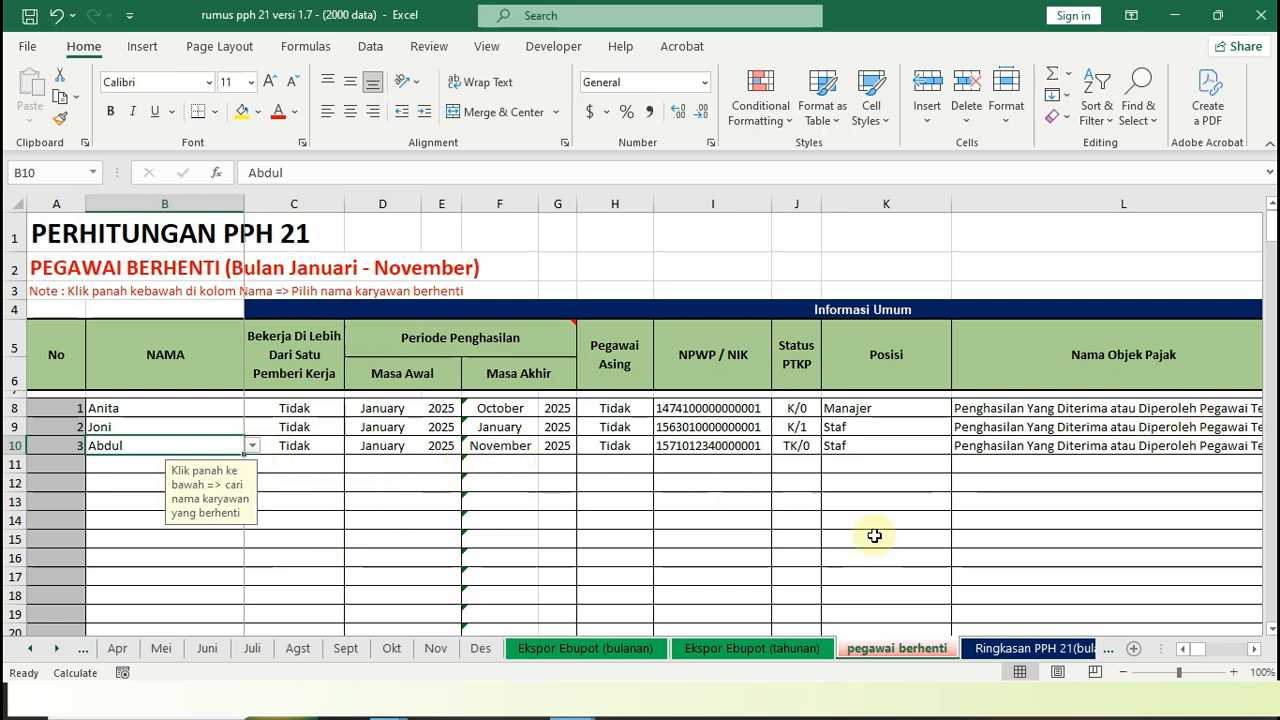
Review the monthly PPh 21 amounts from January to December and the yearly total in the Ringkasan PPH 21(bulanan) sheet
click(998, 648)
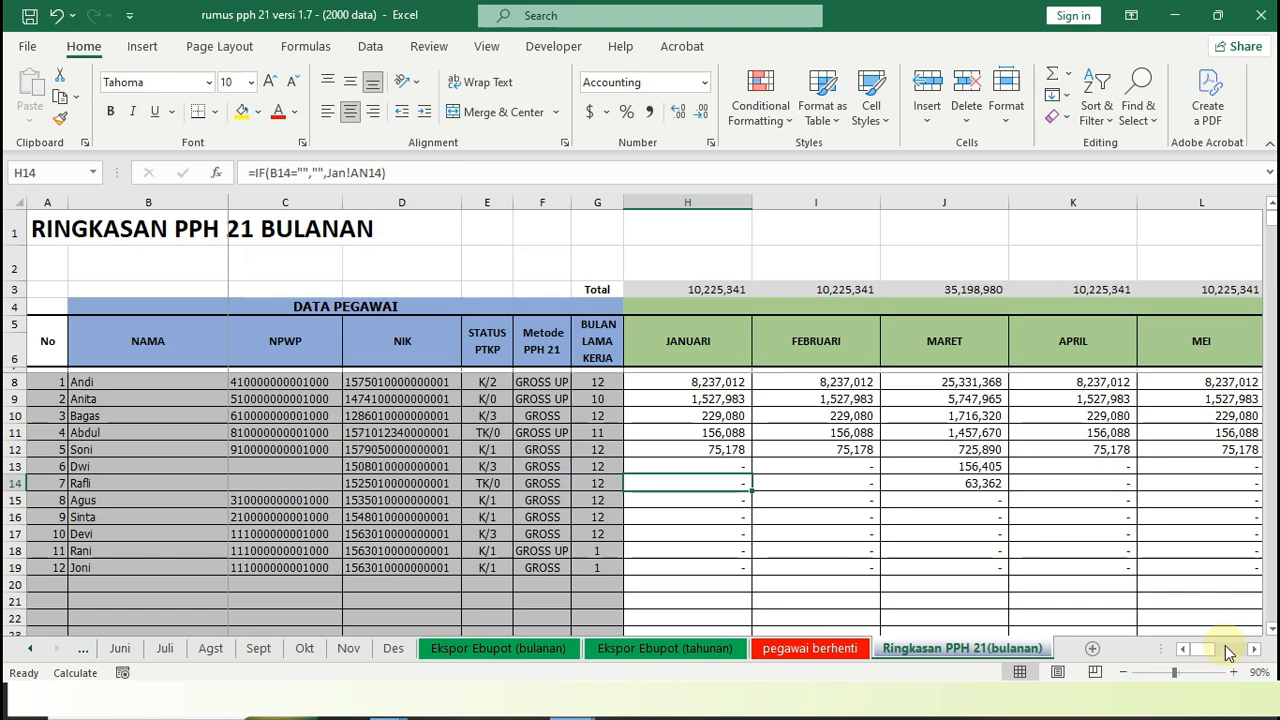
drag(1206, 654, 1238, 652)
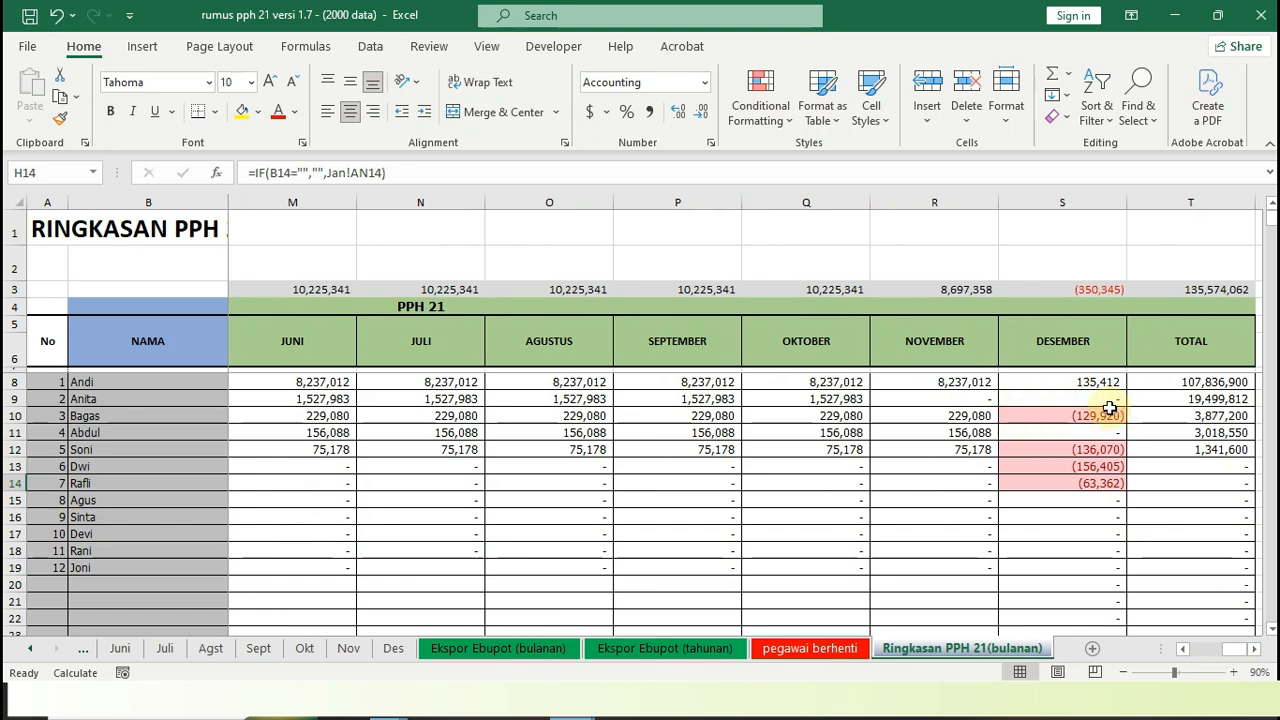
drag(1238, 655, 1194, 651)
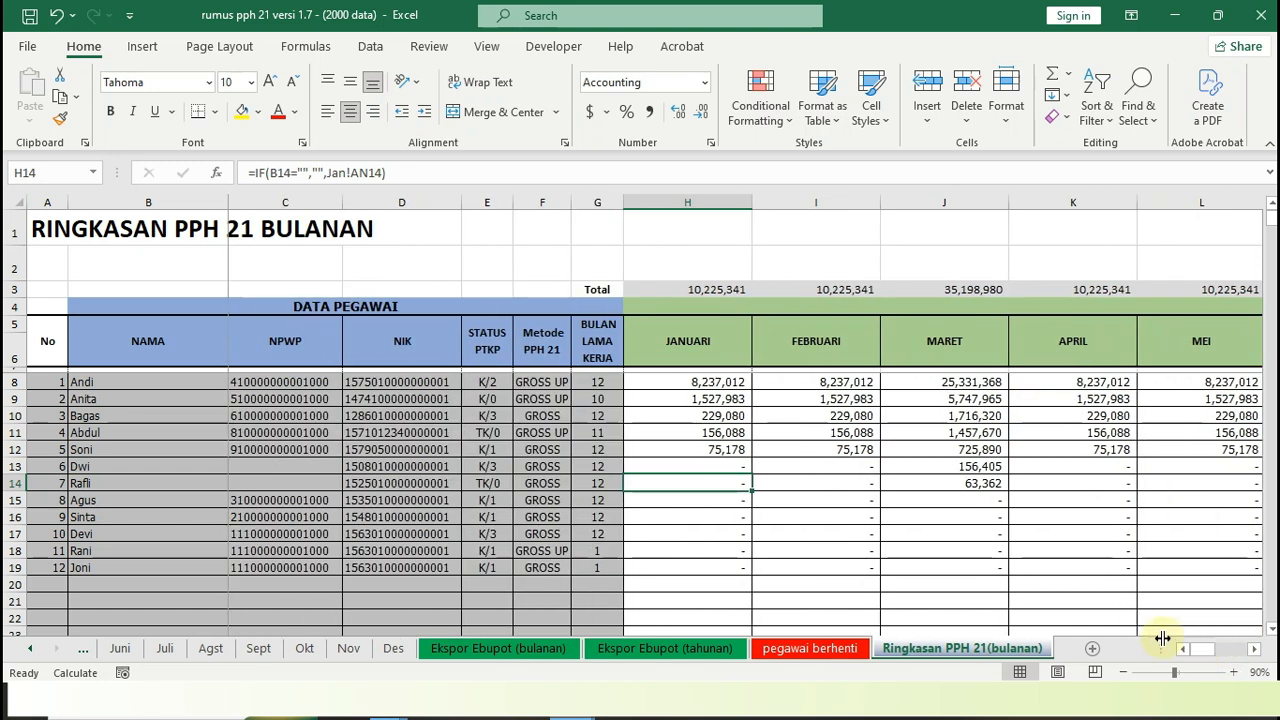